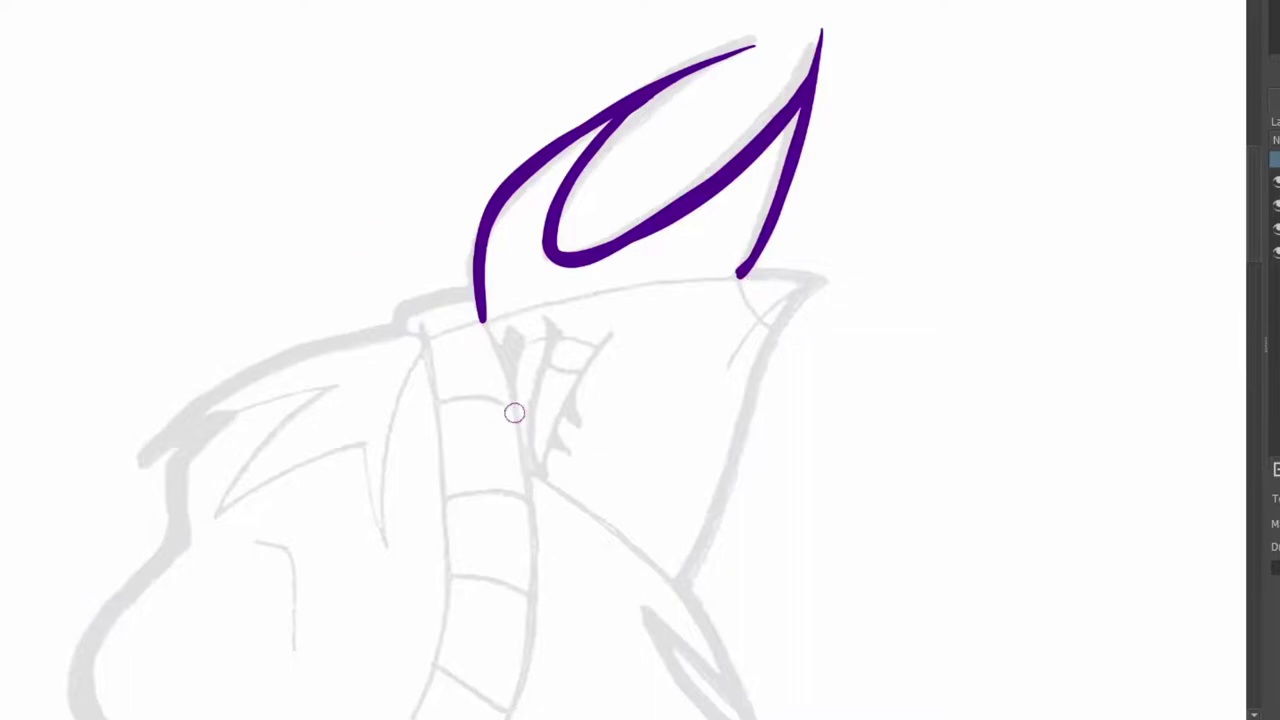
Ink the head's upper-left contour and its pointed right edge in purple, following the grey sketch
{"action": "mouse_move", "coordinate": [466, 337]}
{"action": "left_mouse_down"}
{"action": "mouse_move", "coordinate": [695, 331]}
{"action": "mouse_move", "coordinate": [762, 291]}
{"action": "left_mouse_up"}
{"action": "mouse_move", "coordinate": [660, 338]}
{"action": "left_mouse_down"}
{"action": "mouse_move", "coordinate": [495, 426]}
{"action": "mouse_move", "coordinate": [469, 535]}
{"action": "mouse_move", "coordinate": [527, 384]}
{"action": "mouse_move", "coordinate": [465, 469]}
{"action": "mouse_move", "coordinate": [467, 543]}
{"action": "left_mouse_up"}
{"action": "mouse_move", "coordinate": [1036, 276]}
{"action": "left_mouse_down"}
{"action": "mouse_move", "coordinate": [1115, 275]}
{"action": "mouse_move", "coordinate": [1079, 330]}
{"action": "mouse_move", "coordinate": [998, 550]}
{"action": "left_mouse_up"}
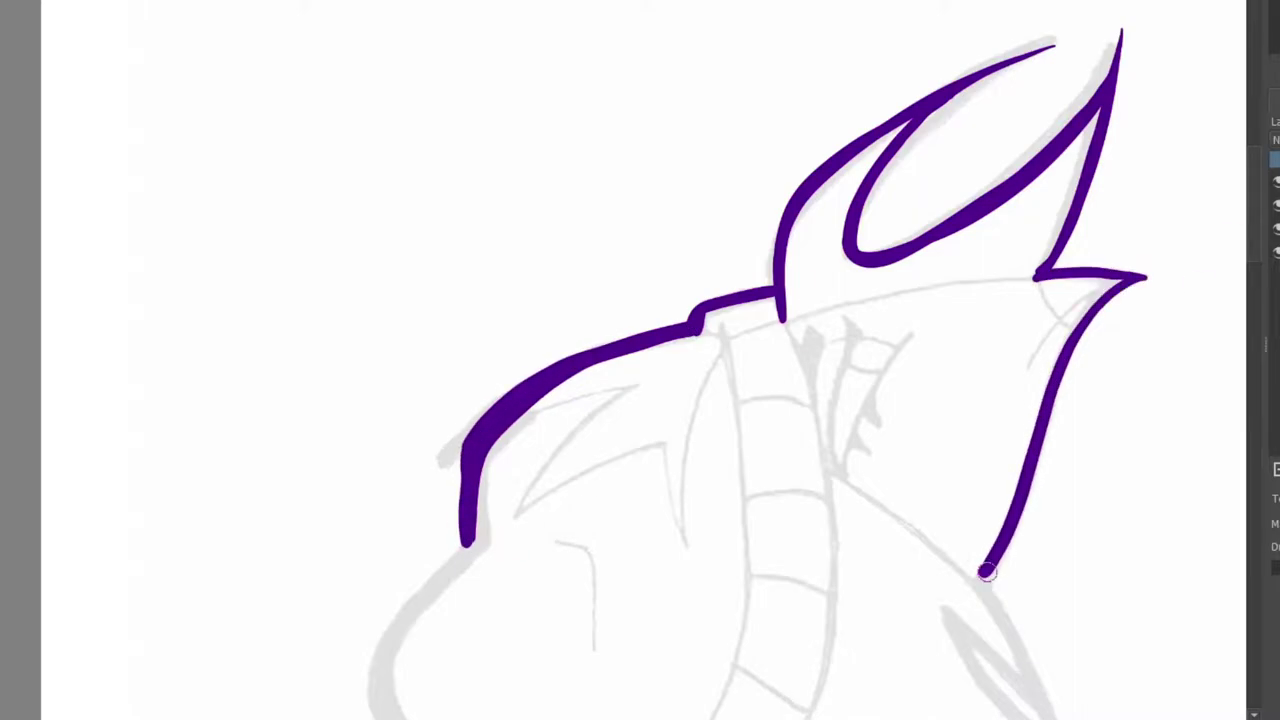
Ink the rounded lower-left contour of the head and thicken its lower curve
{"action": "scroll", "coordinate": [706, 323], "scroll_direction": "down", "scroll_amount": 3}
{"action": "mouse_move", "coordinate": [466, 312]}
{"action": "left_mouse_down"}
{"action": "mouse_move", "coordinate": [380, 471]}
{"action": "mouse_move", "coordinate": [505, 555]}
{"action": "left_mouse_up"}
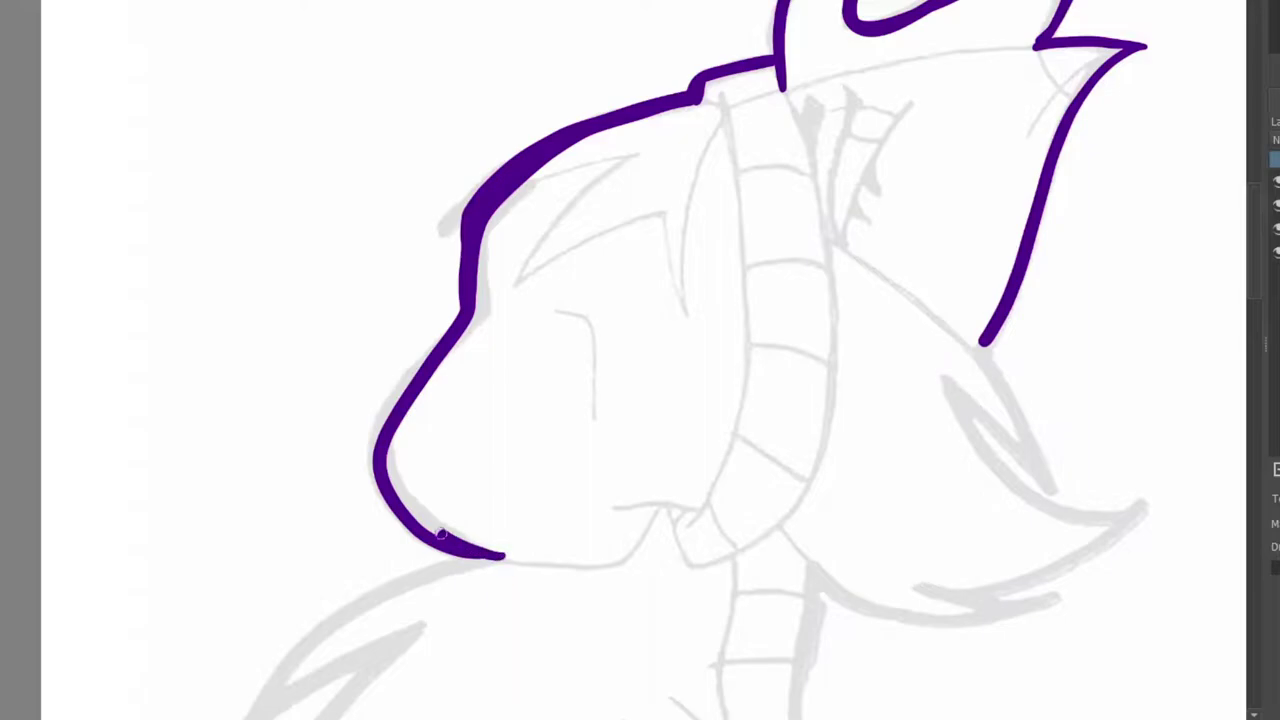
{"action": "left_click_drag", "start_coordinate": [393, 420], "coordinate": [442, 536]}
{"action": "mouse_move", "coordinate": [716, 98]}
{"action": "left_mouse_down"}
{"action": "mouse_move", "coordinate": [747, 451]}
{"action": "mouse_move", "coordinate": [682, 525]}
{"action": "mouse_move", "coordinate": [716, 133]}
{"action": "left_mouse_up"}
{"action": "key", "text": "ctrl+z"}
Ink the pointed tuft below the head, tracing both sides of its notch
{"action": "scroll", "coordinate": [452, 546], "scroll_direction": "down", "scroll_amount": 5}
{"action": "mouse_move", "coordinate": [297, 434]}
{"action": "left_mouse_down"}
{"action": "mouse_move", "coordinate": [420, 249]}
{"action": "mouse_move", "coordinate": [586, 194]}
{"action": "mouse_move", "coordinate": [492, 278]}
{"action": "left_mouse_up"}
{"action": "left_click_drag", "start_coordinate": [297, 529], "coordinate": [488, 281]}
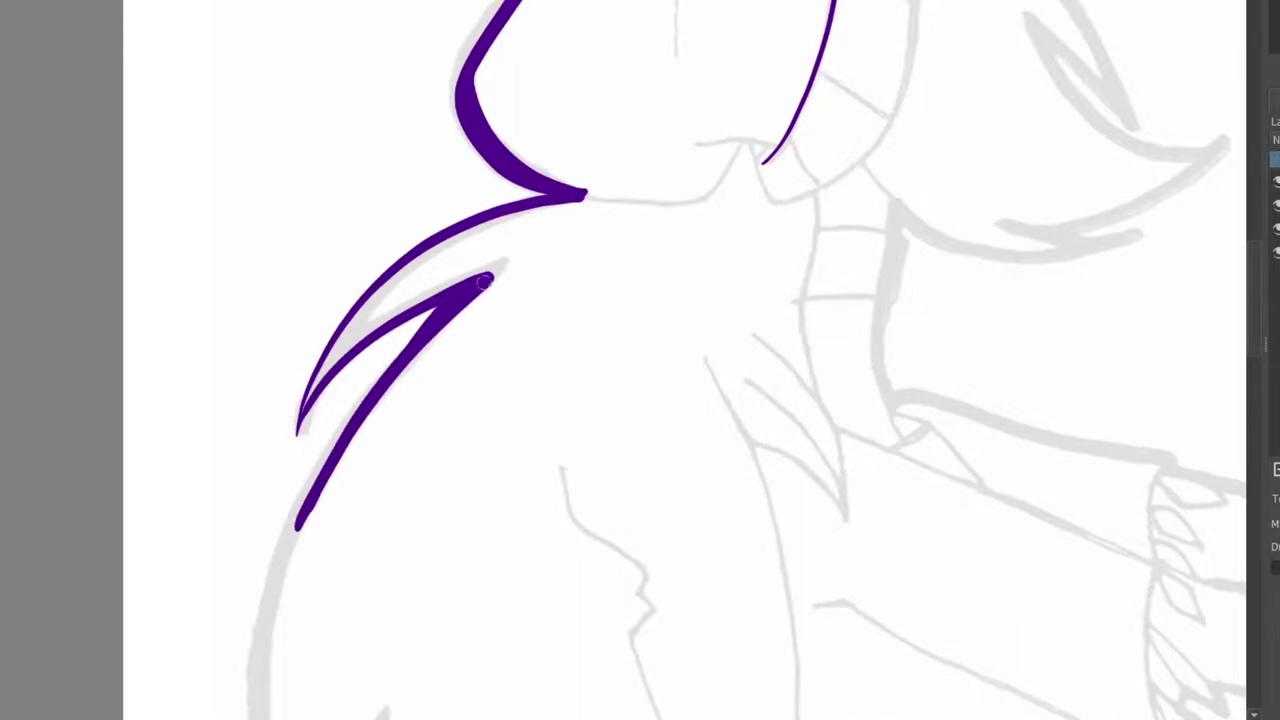
{"action": "scroll", "coordinate": [1239, 297], "scroll_direction": "down", "scroll_amount": 5}
{"action": "mouse_move", "coordinate": [386, 588]}
{"action": "left_mouse_down"}
{"action": "mouse_move", "coordinate": [242, 395]}
{"action": "mouse_move", "coordinate": [305, 105]}
{"action": "left_mouse_up"}
{"action": "key", "text": "ctrl+z"}
{"action": "mouse_move", "coordinate": [298, 150]}
{"action": "left_mouse_down"}
{"action": "mouse_move", "coordinate": [294, 437]}
{"action": "mouse_move", "coordinate": [368, 350]}
{"action": "mouse_move", "coordinate": [277, 400]}
{"action": "mouse_move", "coordinate": [398, 352]}
{"action": "left_mouse_up"}
{"action": "key", "text": "ctrl+z"}
{"action": "left_click_drag", "start_coordinate": [376, 451], "coordinate": [395, 600]}
{"action": "key", "text": "ctrl+z"}
{"action": "key", "text": "ctrl+z"}
Ink the long curved back edge and the row of spikes along its lower end
{"action": "left_click_drag", "start_coordinate": [306, 128], "coordinate": [390, 572]}
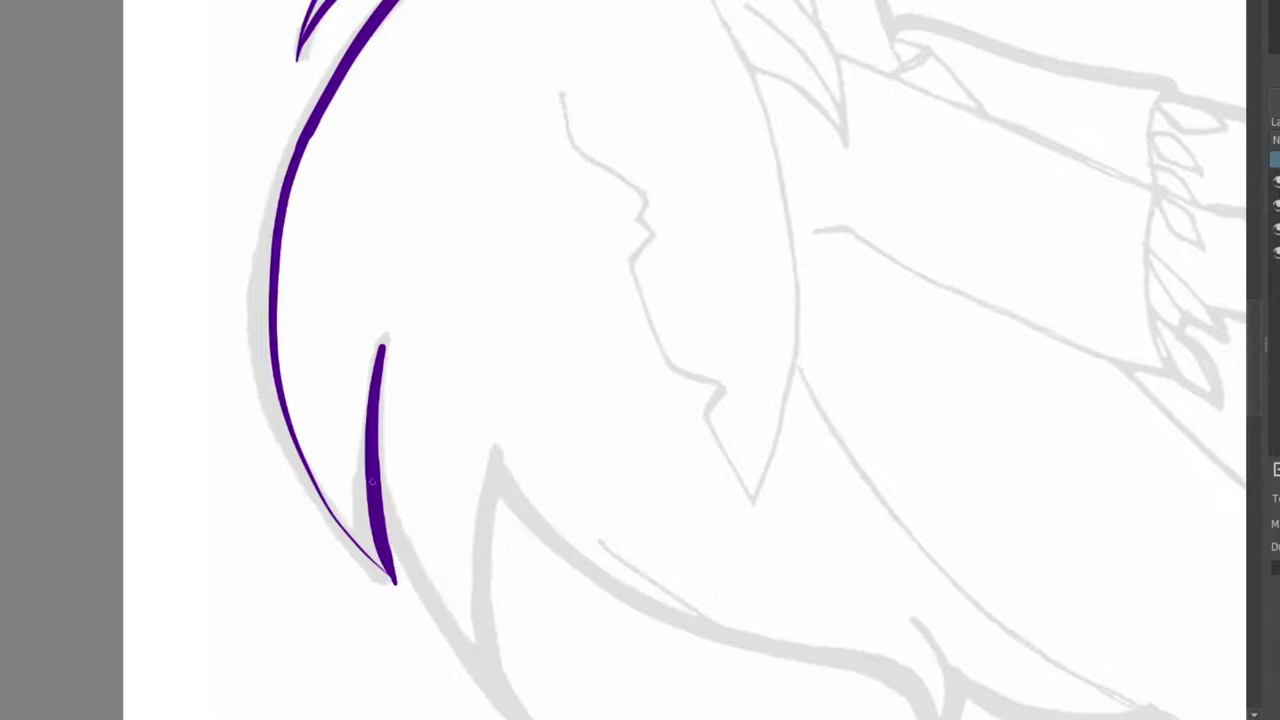
{"action": "left_click_drag", "start_coordinate": [271, 312], "coordinate": [393, 578]}
{"action": "left_click_drag", "start_coordinate": [1261, 346], "coordinate": [1261, 387]}
{"action": "mouse_move", "coordinate": [377, 143]}
{"action": "left_mouse_down"}
{"action": "mouse_move", "coordinate": [383, 229]}
{"action": "mouse_move", "coordinate": [576, 510]}
{"action": "left_mouse_up"}
{"action": "mouse_move", "coordinate": [576, 510]}
{"action": "left_mouse_down"}
{"action": "mouse_move", "coordinate": [511, 215]}
{"action": "mouse_move", "coordinate": [576, 510]}
{"action": "left_mouse_up"}
{"action": "left_click_drag", "start_coordinate": [500, 719], "coordinate": [558, 719]}
{"action": "mouse_move", "coordinate": [135, 218]}
{"action": "left_mouse_down"}
{"action": "mouse_move", "coordinate": [434, 400]}
{"action": "mouse_move", "coordinate": [780, 451]}
{"action": "left_mouse_up"}
Ink the body's lower edge from the hooked tuft to the stepped corner above the leg
{"action": "scroll", "coordinate": [583, 517], "scroll_direction": "right", "scroll_amount": 5}
{"action": "scroll", "coordinate": [520, 455], "scroll_direction": "down", "scroll_amount": 4}
{"action": "mouse_move", "coordinate": [518, 130]}
{"action": "left_mouse_down"}
{"action": "mouse_move", "coordinate": [648, 185]}
{"action": "mouse_move", "coordinate": [773, 273]}
{"action": "left_mouse_up"}
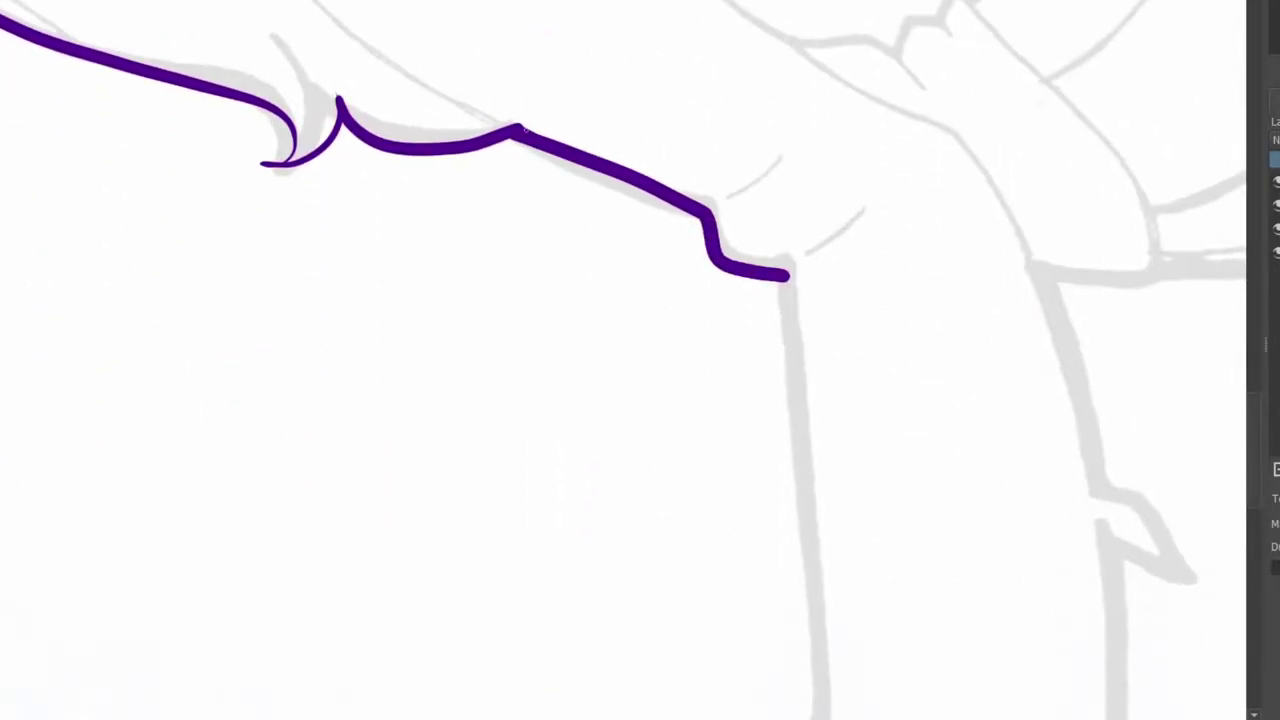
Ink the long, nearly straight left edge of the leg over the sketch
{"action": "scroll", "coordinate": [770, 286], "scroll_direction": "down", "scroll_amount": 3}
{"action": "mouse_move", "coordinate": [786, 50]}
{"action": "left_mouse_down"}
{"action": "mouse_move", "coordinate": [800, 530]}
{"action": "mouse_move", "coordinate": [830, 580]}
{"action": "left_mouse_up"}
{"action": "key", "text": "ctrl+z"}
{"action": "left_click_drag", "start_coordinate": [788, 57], "coordinate": [826, 566]}
Ink the jagged lower part of the leg and clean up its right side with the eraser
{"action": "scroll", "coordinate": [826, 566], "scroll_direction": "down", "scroll_amount": 5}
{"action": "mouse_move", "coordinate": [826, 166]}
{"action": "left_mouse_down"}
{"action": "mouse_move", "coordinate": [857, 428]}
{"action": "mouse_move", "coordinate": [1003, 557]}
{"action": "mouse_move", "coordinate": [1045, 665]}
{"action": "mouse_move", "coordinate": [1114, 347]}
{"action": "left_mouse_up"}
{"action": "key", "text": "e"}
{"action": "mouse_move", "coordinate": [1108, 478]}
{"action": "left_mouse_down"}
{"action": "mouse_move", "coordinate": [1145, 372]}
{"action": "mouse_move", "coordinate": [1117, 332]}
{"action": "left_mouse_up"}
{"action": "key", "text": "e"}
Ink the leg's right edge upward, including its triangular spikes
{"action": "scroll", "coordinate": [882, 155], "scroll_direction": "right", "scroll_amount": 3}
{"action": "mouse_move", "coordinate": [882, 155]}
{"action": "left_mouse_down"}
{"action": "mouse_move", "coordinate": [890, 254]}
{"action": "mouse_move", "coordinate": [945, 400]}
{"action": "mouse_move", "coordinate": [848, 496]}
{"action": "mouse_move", "coordinate": [868, 340]}
{"action": "mouse_move", "coordinate": [920, 320]}
{"action": "mouse_move", "coordinate": [880, 175]}
{"action": "left_mouse_up"}
{"action": "key", "text": "ctrl+z"}
{"action": "scroll", "coordinate": [1163, 306], "scroll_direction": "up", "scroll_amount": 3}
{"action": "left_click_drag", "start_coordinate": [873, 355], "coordinate": [925, 392]}
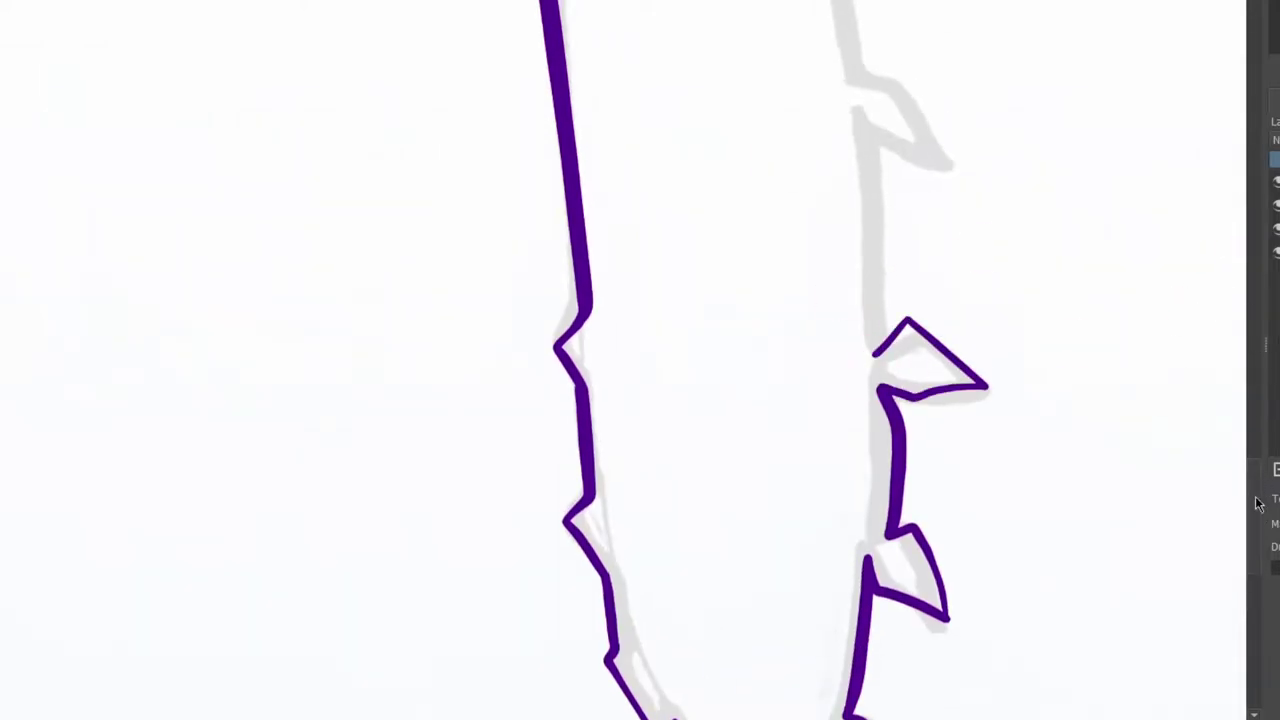
{"action": "scroll", "coordinate": [1258, 490], "scroll_direction": "up", "scroll_amount": 3}
{"action": "mouse_move", "coordinate": [873, 545]}
{"action": "left_mouse_down"}
{"action": "mouse_move", "coordinate": [937, 363]}
{"action": "mouse_move", "coordinate": [820, 100]}
{"action": "mouse_move", "coordinate": [790, 65]}
{"action": "left_mouse_up"}
Ink the short contour joining the top of the leg to the wing base
{"action": "scroll", "coordinate": [1260, 425], "scroll_direction": "up", "scroll_amount": 3}
{"action": "mouse_move", "coordinate": [789, 318]}
{"action": "left_mouse_down"}
{"action": "mouse_move", "coordinate": [171, 443]}
{"action": "mouse_move", "coordinate": [908, 378]}
{"action": "left_mouse_up"}
{"action": "key", "text": "ctrl+z"}
{"action": "left_click_drag", "start_coordinate": [172, 462], "coordinate": [300, 455]}
{"action": "mouse_move", "coordinate": [429, 320]}
{"action": "left_mouse_down"}
{"action": "mouse_move", "coordinate": [857, 129]}
{"action": "mouse_move", "coordinate": [960, 8]}
{"action": "left_mouse_up"}
{"action": "key", "text": "ctrl+z"}
{"action": "scroll", "coordinate": [197, 123], "scroll_direction": "right", "scroll_amount": 3}
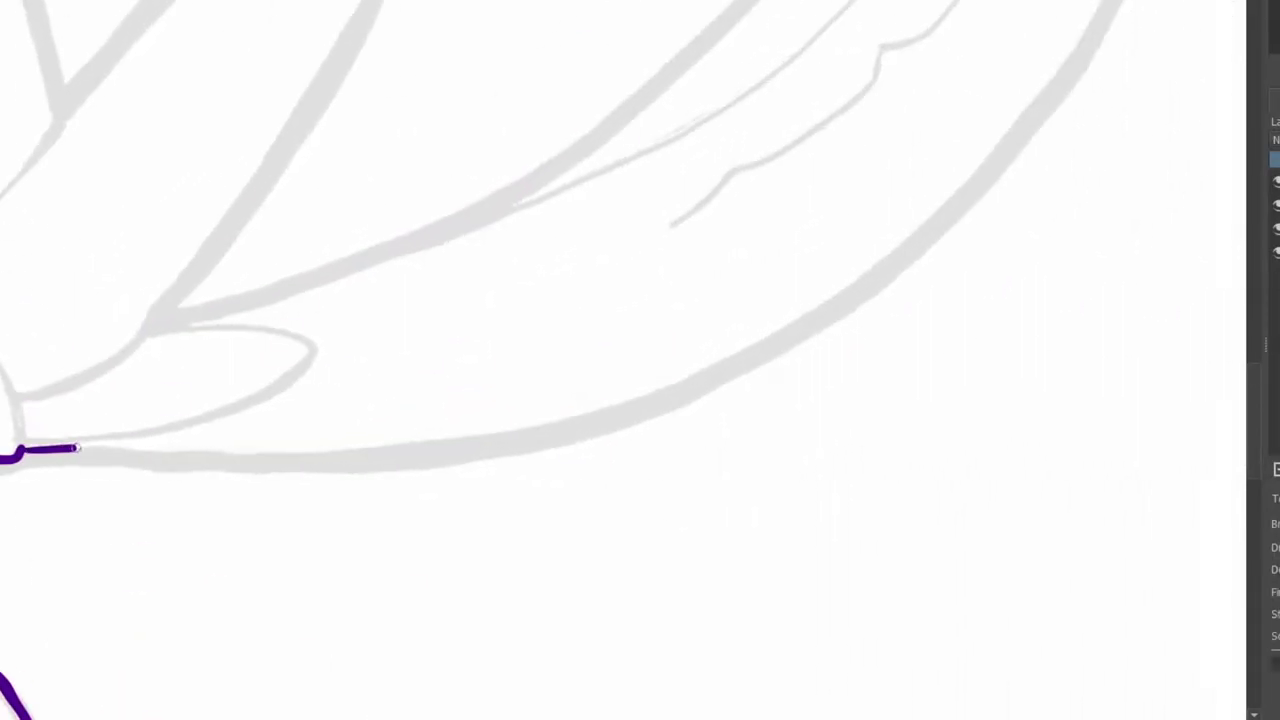
{"action": "key", "text": "ctrl+z"}
Ink the long outer curve of the lower wing section and the curved inner edge above it
{"action": "scroll", "coordinate": [640, 360], "scroll_direction": "up", "scroll_amount": 4}
{"action": "mouse_move", "coordinate": [160, 688]}
{"action": "left_mouse_down"}
{"action": "mouse_move", "coordinate": [634, 480]}
{"action": "mouse_move", "coordinate": [1026, 37]}
{"action": "mouse_move", "coordinate": [1133, 210]}
{"action": "mouse_move", "coordinate": [808, 719]}
{"action": "left_mouse_up"}
{"action": "left_click_drag", "start_coordinate": [1256, 365], "coordinate": [1256, 425]}
{"action": "mouse_move", "coordinate": [24, 432]}
{"action": "left_mouse_down"}
{"action": "mouse_move", "coordinate": [406, 417]}
{"action": "mouse_move", "coordinate": [1001, 180]}
{"action": "left_mouse_up"}
{"action": "key", "text": "e"}
{"action": "left_click_drag", "start_coordinate": [730, 380], "coordinate": [781, 357]}
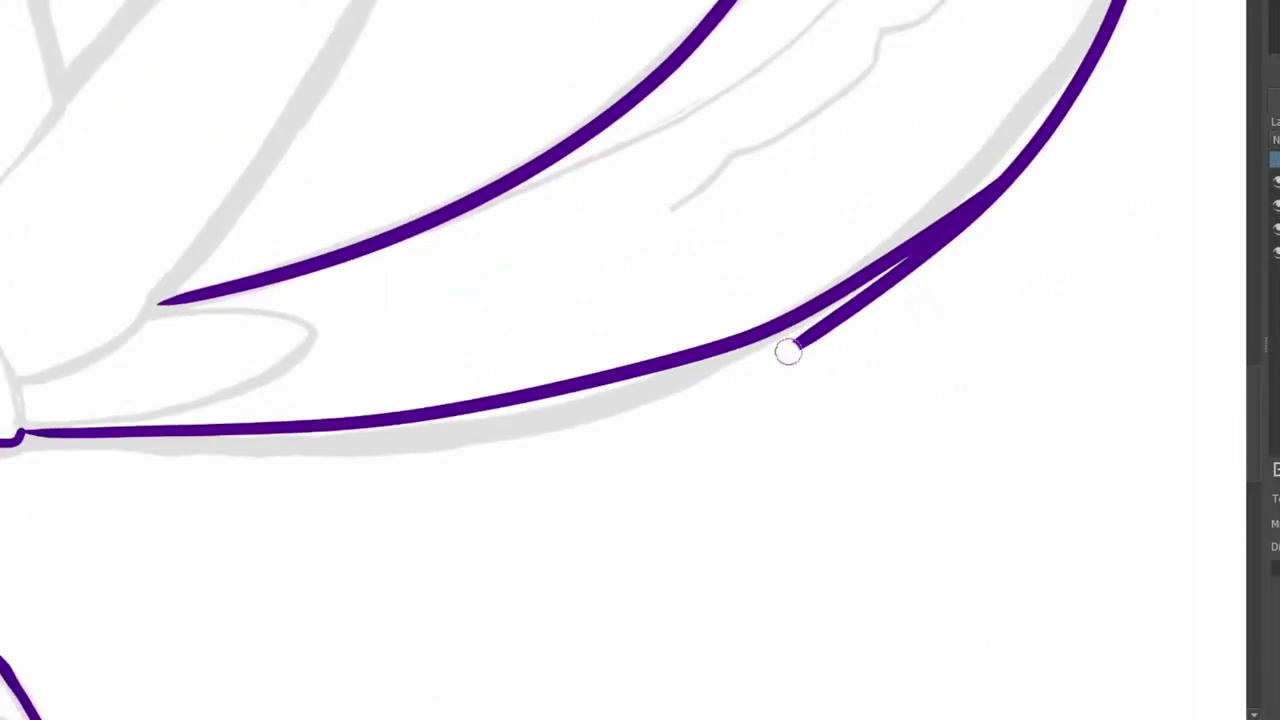
{"action": "key", "text": "ctrl+z"}
Continue inking the lower wing section's outer curve and its inner edge toward the wing tip
{"action": "scroll", "coordinate": [1206, 109], "scroll_direction": "up", "scroll_amount": 4}
{"action": "mouse_move", "coordinate": [1124, 174]}
{"action": "left_mouse_down"}
{"action": "mouse_move", "coordinate": [962, 402]}
{"action": "mouse_move", "coordinate": [625, 640]}
{"action": "left_mouse_up"}
{"action": "mouse_move", "coordinate": [1020, 68]}
{"action": "left_mouse_down"}
{"action": "mouse_move", "coordinate": [828, 357]}
{"action": "mouse_move", "coordinate": [300, 690]}
{"action": "left_mouse_up"}
{"action": "key", "text": "ctrl+z"}
{"action": "mouse_move", "coordinate": [500, 598]}
{"action": "left_mouse_down"}
{"action": "mouse_move", "coordinate": [968, 203]}
{"action": "mouse_move", "coordinate": [1024, 45]}
{"action": "left_mouse_up"}
{"action": "scroll", "coordinate": [624, 360], "scroll_direction": "left", "scroll_amount": 3}
{"action": "left_click_drag", "start_coordinate": [497, 693], "coordinate": [975, 4]}
{"action": "key", "text": "ctrl+z"}
{"action": "mouse_move", "coordinate": [489, 697]}
{"action": "left_mouse_down"}
{"action": "mouse_move", "coordinate": [793, 187]}
{"action": "mouse_move", "coordinate": [670, 428]}
{"action": "mouse_move", "coordinate": [980, 0]}
{"action": "left_mouse_up"}
{"action": "key", "text": "ctrl+z"}
Ink the long diagonal edges of the upper wing section and clean up their joints with the eraser
{"action": "mouse_move", "coordinate": [1126, 140]}
{"action": "left_mouse_down"}
{"action": "mouse_move", "coordinate": [754, 569]}
{"action": "mouse_move", "coordinate": [691, 708]}
{"action": "left_mouse_up"}
{"action": "left_click_drag", "start_coordinate": [530, 592], "coordinate": [954, 12]}
{"action": "scroll", "coordinate": [954, 14], "scroll_direction": "up", "scroll_amount": 3}
{"action": "key", "text": "e"}
{"action": "mouse_move", "coordinate": [740, 406]}
{"action": "left_mouse_down"}
{"action": "mouse_move", "coordinate": [863, 238]}
{"action": "mouse_move", "coordinate": [895, 236]}
{"action": "left_mouse_up"}
{"action": "mouse_move", "coordinate": [730, 428]}
{"action": "left_mouse_down"}
{"action": "mouse_move", "coordinate": [849, 295]}
{"action": "mouse_move", "coordinate": [959, 206]}
{"action": "mouse_move", "coordinate": [943, 178]}
{"action": "mouse_move", "coordinate": [895, 177]}
{"action": "mouse_move", "coordinate": [914, 149]}
{"action": "left_mouse_up"}
{"action": "scroll", "coordinate": [914, 150], "scroll_direction": "up", "scroll_amount": 3}
{"action": "mouse_move", "coordinate": [915, 295]}
{"action": "left_mouse_down"}
{"action": "mouse_move", "coordinate": [873, 213]}
{"action": "mouse_move", "coordinate": [746, 415]}
{"action": "mouse_move", "coordinate": [694, 527]}
{"action": "left_mouse_up"}
{"action": "scroll", "coordinate": [694, 527], "scroll_direction": "left", "scroll_amount": 2}
{"action": "key", "text": "e"}
{"action": "left_click_drag", "start_coordinate": [857, 454], "coordinate": [812, 522]}
Ink both long edges of the middle wing section down to the point beside the arm
{"action": "scroll", "coordinate": [974, 423], "scroll_direction": "down", "scroll_amount": 5}
{"action": "left_click_drag", "start_coordinate": [314, 688], "coordinate": [640, 318]}
{"action": "key", "text": "ctrl+z"}
{"action": "left_click_drag", "start_coordinate": [857, 25], "coordinate": [307, 706]}
{"action": "scroll", "coordinate": [307, 706], "scroll_direction": "left", "scroll_amount": 3}
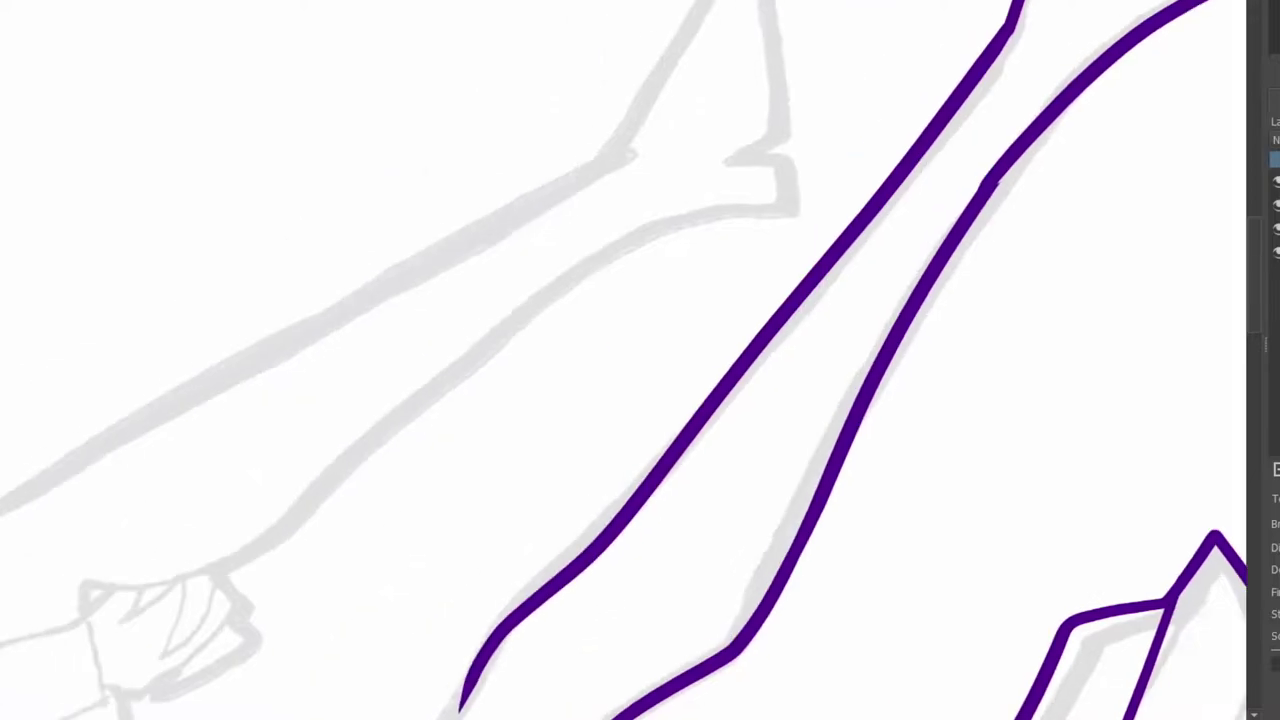
{"action": "scroll", "coordinate": [203, 503], "scroll_direction": "down", "scroll_amount": 10}
{"action": "left_click_drag", "start_coordinate": [203, 503], "coordinate": [471, 129]}
Ink the slanted edge below the hand and the vertical edge beneath the forearm
{"action": "scroll", "coordinate": [471, 334], "scroll_direction": "left", "scroll_amount": 10}
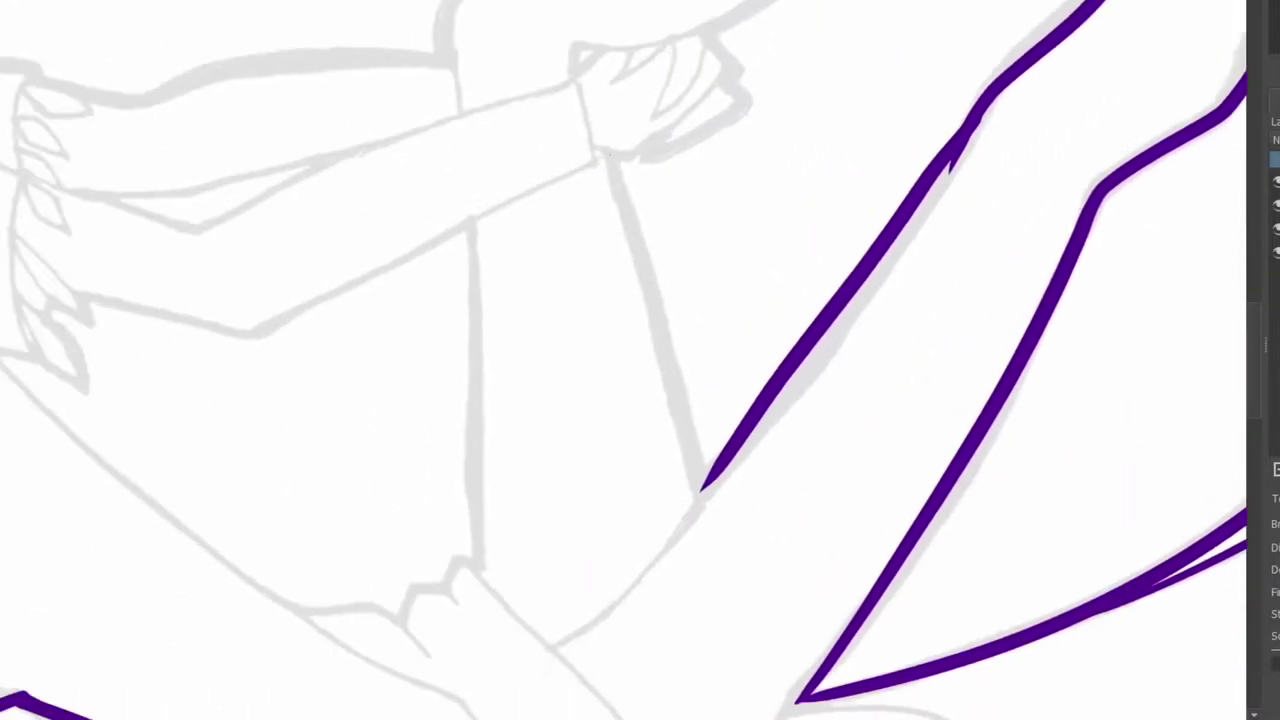
{"action": "left_click_drag", "start_coordinate": [609, 157], "coordinate": [705, 478]}
{"action": "left_click_drag", "start_coordinate": [462, 565], "coordinate": [470, 247]}
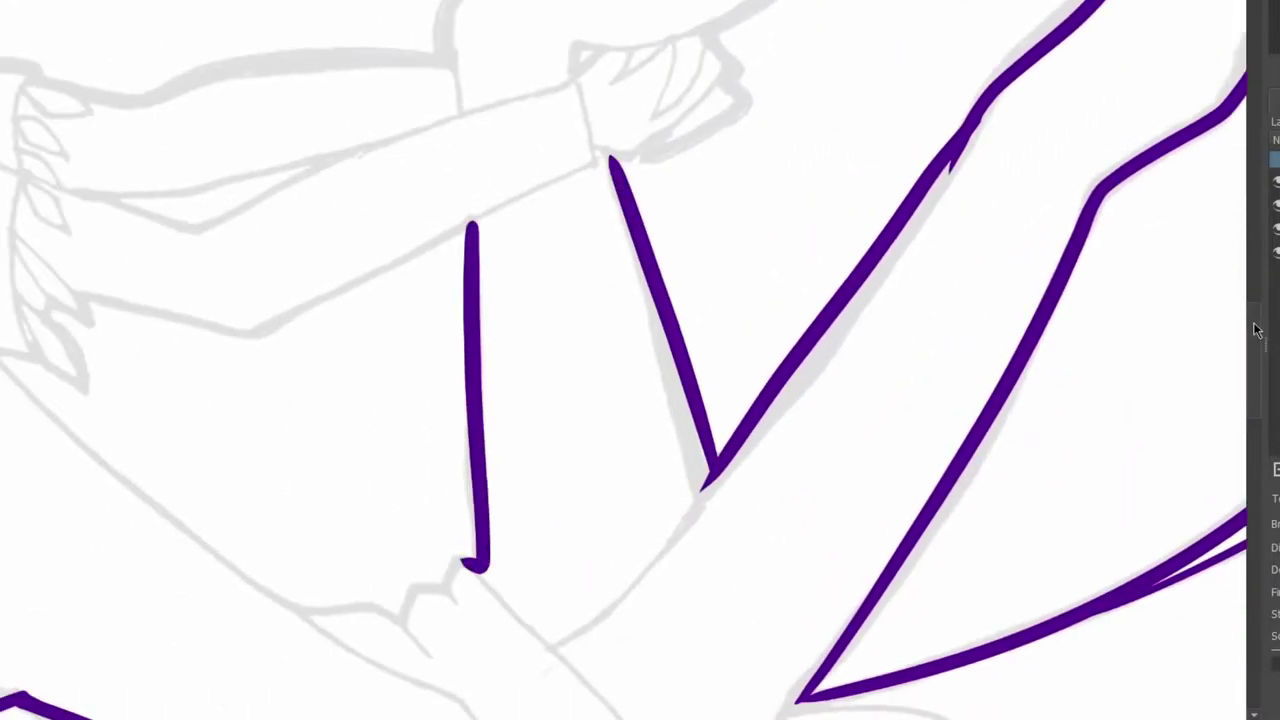
Ink the hand's jagged outline and the long upper edge running from the sleeve cuff along the wing
{"action": "scroll", "coordinate": [1254, 340], "scroll_direction": "up", "scroll_amount": 10}
{"action": "mouse_move", "coordinate": [695, 637]}
{"action": "left_mouse_down"}
{"action": "mouse_move", "coordinate": [709, 543]}
{"action": "mouse_move", "coordinate": [1194, 171]}
{"action": "left_mouse_up"}
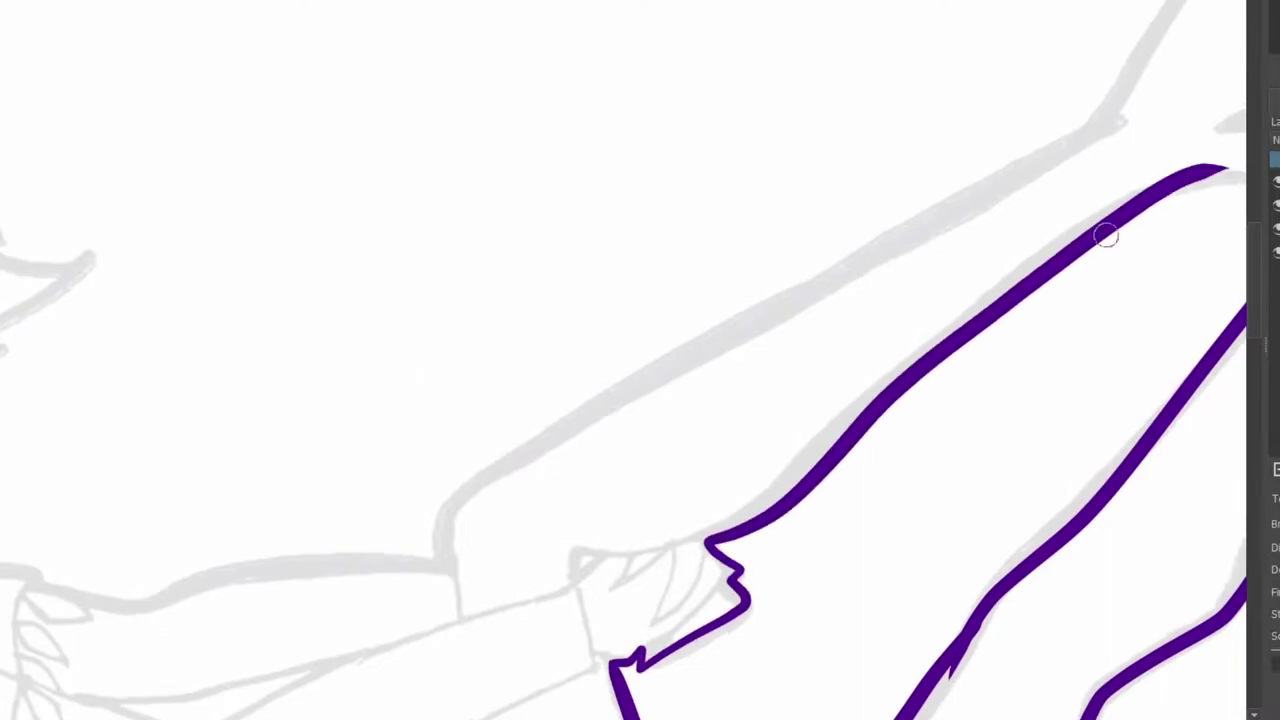
{"action": "key", "text": "ctrl+z"}
{"action": "mouse_move", "coordinate": [29, 582]}
{"action": "left_mouse_down"}
{"action": "mouse_move", "coordinate": [345, 556]}
{"action": "mouse_move", "coordinate": [1142, 121]}
{"action": "left_mouse_up"}
{"action": "left_click_drag", "start_coordinate": [1254, 285], "coordinate": [1254, 248]}
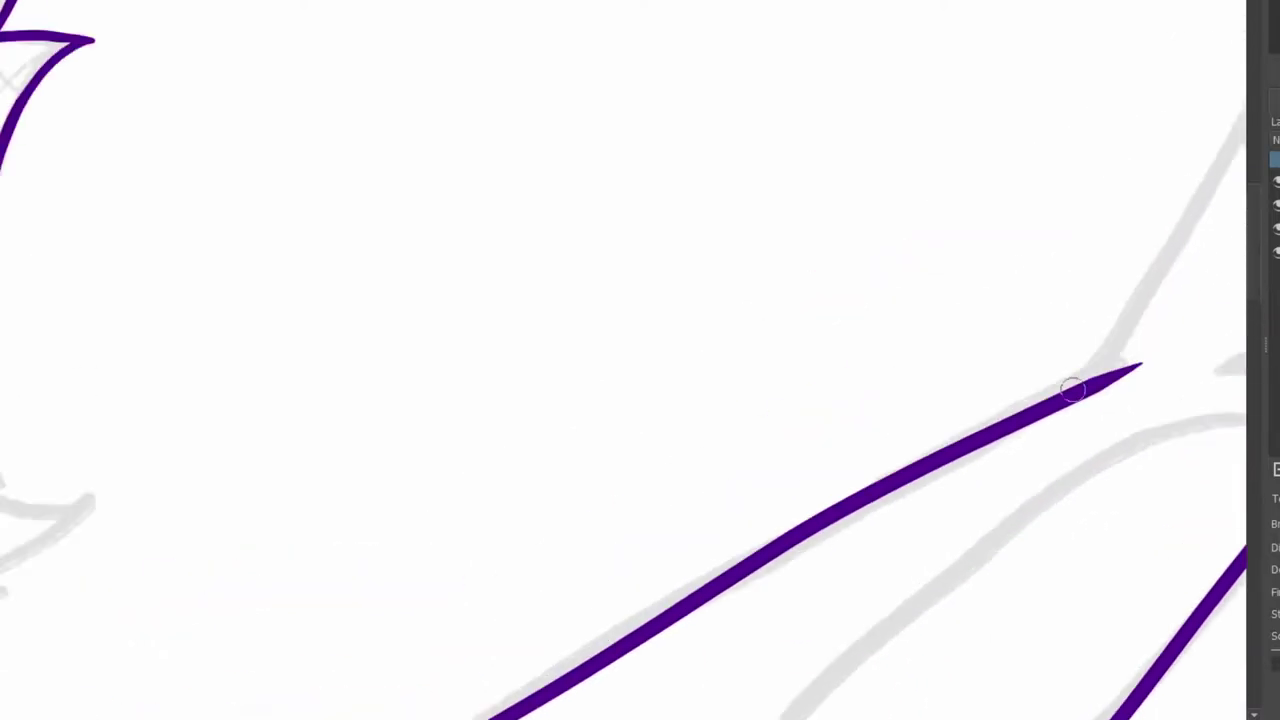
{"action": "left_click_drag", "start_coordinate": [715, 719], "coordinate": [780, 719]}
{"action": "key", "text": "e"}
{"action": "mouse_move", "coordinate": [710, 364]}
{"action": "left_mouse_down"}
{"action": "mouse_move", "coordinate": [540, 440]}
{"action": "mouse_move", "coordinate": [617, 397]}
{"action": "left_mouse_up"}
{"action": "key", "text": "e"}
{"action": "key", "text": "ctrl+z"}
Ink the remaining diagonal edges of the topmost wing section with the brush
{"action": "key", "text": "b"}
{"action": "mouse_move", "coordinate": [518, 454]}
{"action": "left_mouse_down"}
{"action": "mouse_move", "coordinate": [560, 426]}
{"action": "mouse_move", "coordinate": [826, 106]}
{"action": "mouse_move", "coordinate": [889, 360]}
{"action": "mouse_move", "coordinate": [618, 492]}
{"action": "mouse_move", "coordinate": [808, 92]}
{"action": "left_mouse_up"}
{"action": "left_click_drag", "start_coordinate": [463, 381], "coordinate": [858, 62]}
{"action": "key", "text": "ctrl+z"}
{"action": "mouse_move", "coordinate": [398, 494]}
{"action": "left_mouse_down"}
{"action": "mouse_move", "coordinate": [495, 407]}
{"action": "mouse_move", "coordinate": [463, 378]}
{"action": "left_mouse_up"}
Ink the narrow triangular fold between the two forearms
{"action": "scroll", "coordinate": [450, 450], "scroll_direction": "left", "scroll_amount": 10}
{"action": "mouse_move", "coordinate": [348, 537]}
{"action": "left_mouse_down"}
{"action": "mouse_move", "coordinate": [460, 578]}
{"action": "mouse_move", "coordinate": [612, 495]}
{"action": "mouse_move", "coordinate": [588, 505]}
{"action": "left_mouse_up"}
{"action": "scroll", "coordinate": [424, 261], "scroll_direction": "down", "scroll_amount": 5}
{"action": "key", "text": "ctrl+w"}
{"action": "key", "text": "Escape"}
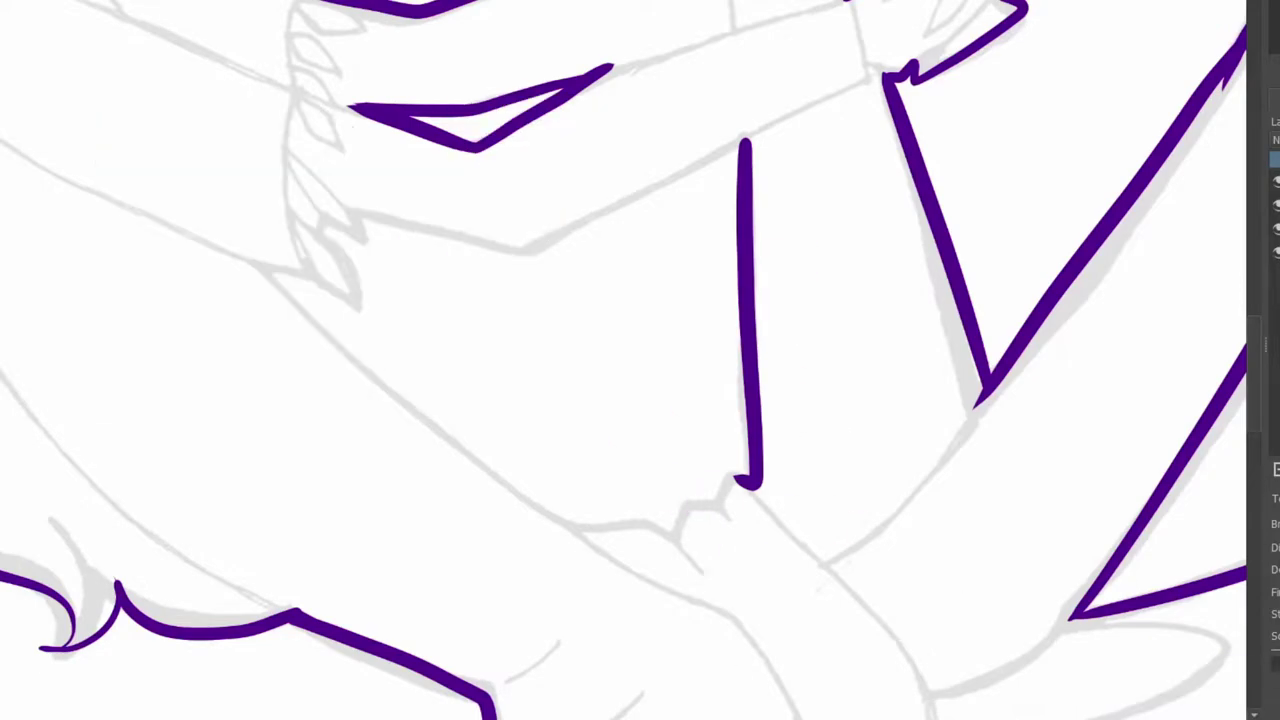
Ink the forearm's lower edge and the curve beneath it up to the vertical edge
{"action": "mouse_move", "coordinate": [315, 278]}
{"action": "left_mouse_down"}
{"action": "mouse_move", "coordinate": [322, 222]}
{"action": "mouse_move", "coordinate": [468, 242]}
{"action": "mouse_move", "coordinate": [749, 138]}
{"action": "left_mouse_up"}
{"action": "mouse_move", "coordinate": [312, 282]}
{"action": "left_mouse_down"}
{"action": "mouse_move", "coordinate": [486, 457]}
{"action": "mouse_move", "coordinate": [700, 505]}
{"action": "mouse_move", "coordinate": [740, 476]}
{"action": "left_mouse_up"}
Ink the pointed tufts on the head's lower right side and the neck line into the shoulder
{"action": "mouse_move", "coordinate": [515, 457]}
{"action": "left_mouse_down"}
{"action": "mouse_move", "coordinate": [580, 490]}
{"action": "mouse_move", "coordinate": [745, 505]}
{"action": "mouse_move", "coordinate": [766, 491]}
{"action": "mouse_move", "coordinate": [792, 410]}
{"action": "mouse_move", "coordinate": [686, 232]}
{"action": "left_mouse_up"}
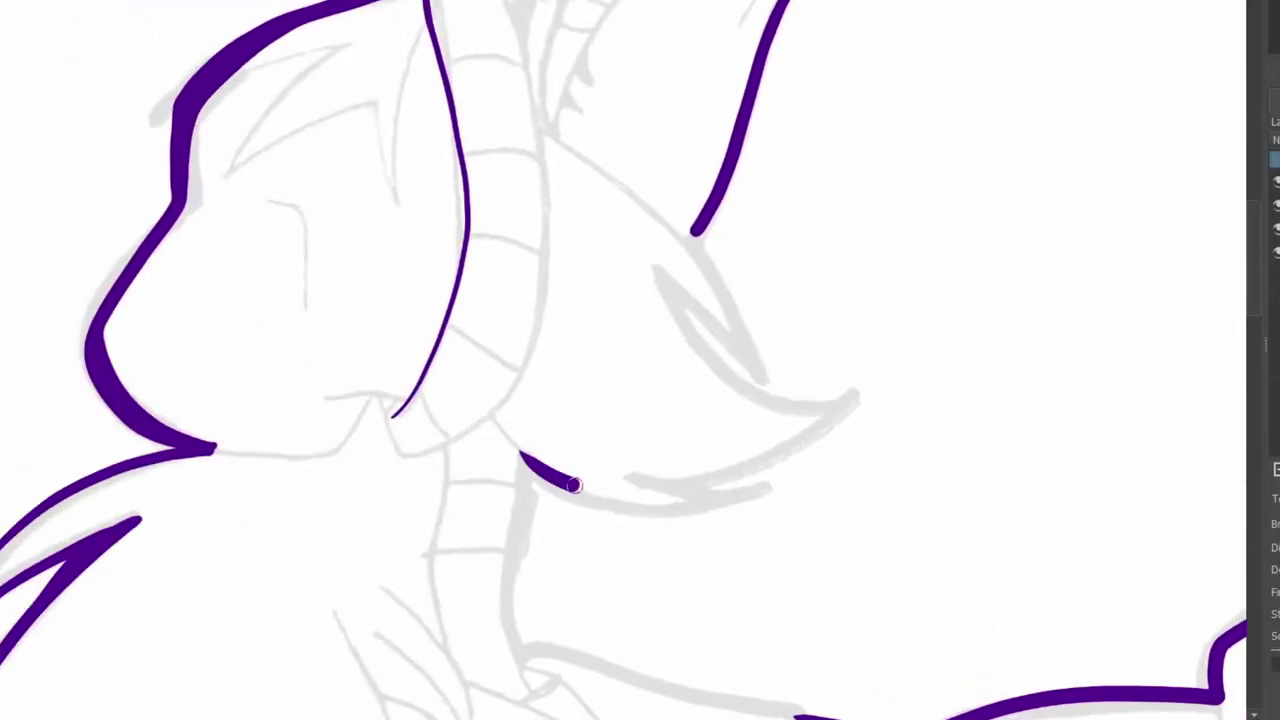
{"action": "key", "text": "ctrl+z"}
{"action": "mouse_move", "coordinate": [532, 548]}
{"action": "left_mouse_down"}
{"action": "mouse_move", "coordinate": [538, 652]}
{"action": "mouse_move", "coordinate": [806, 715]}
{"action": "left_mouse_up"}
On a new layer, ink the thin curve along the ear's base and the crossing lines at the pointed tip
{"action": "key", "text": "minus"}
{"action": "key", "text": "minus"}
{"action": "key", "text": "minus"}
{"action": "key", "text": "minus"}
{"action": "key", "text": "minus"}
{"action": "key", "text": "minus"}
{"action": "left_click_drag", "start_coordinate": [511, 199], "coordinate": [894, 605]}
{"action": "left_click_drag", "start_coordinate": [380, 83], "coordinate": [460, 240]}
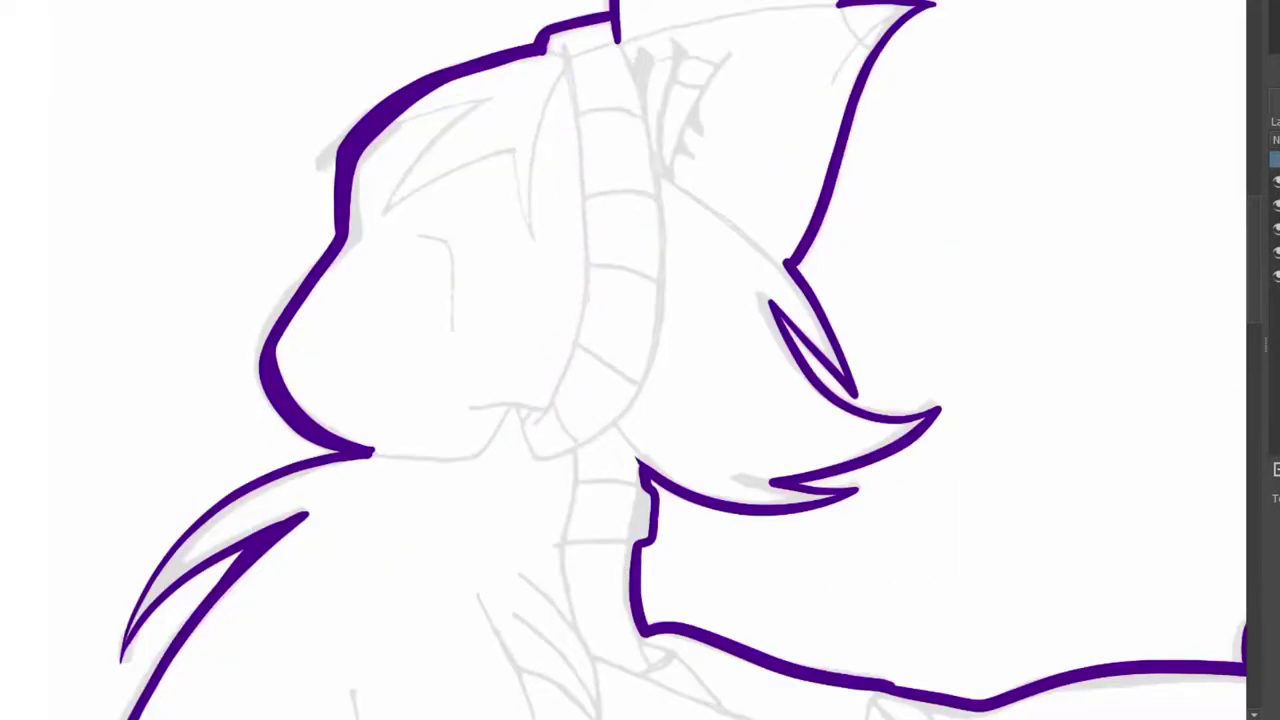
{"action": "left_click_drag", "start_coordinate": [574, 26], "coordinate": [972, 532]}
{"action": "scroll", "coordinate": [972, 532], "scroll_direction": "up", "scroll_amount": 3}
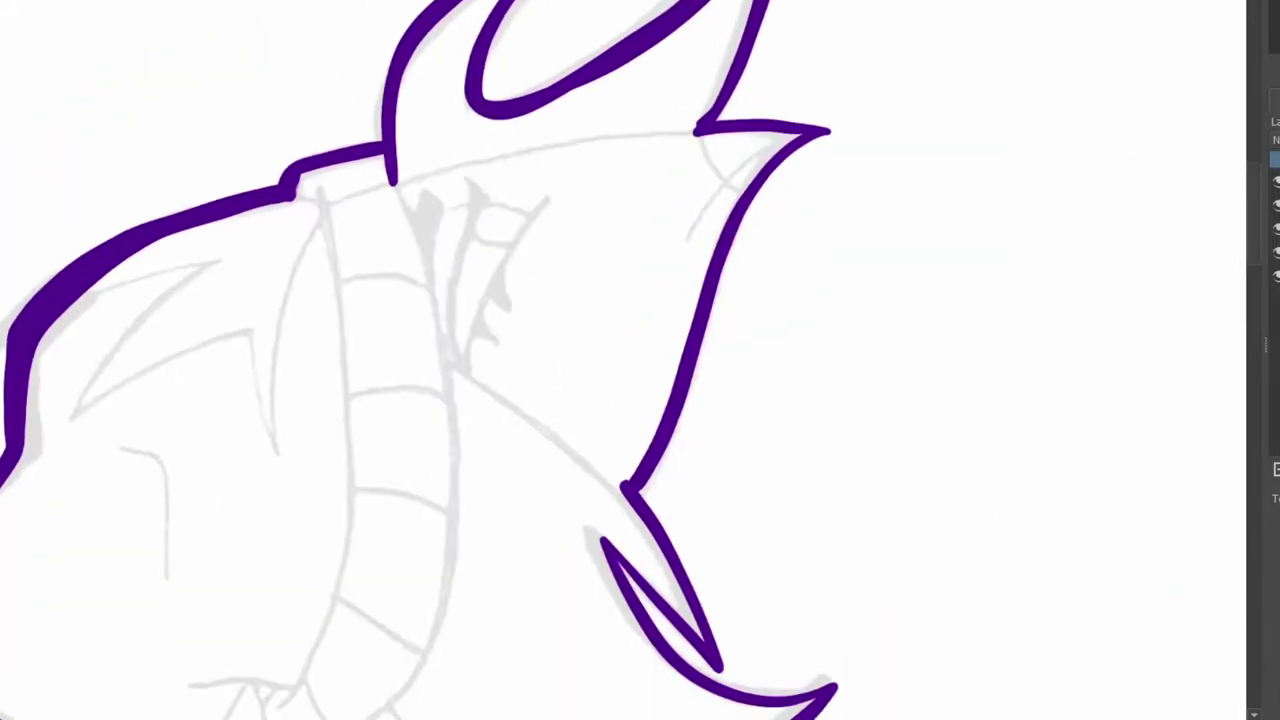
{"action": "left_click_drag", "start_coordinate": [394, 181], "coordinate": [708, 127]}
{"action": "key", "text": "ctrl+z"}
{"action": "left_click_drag", "start_coordinate": [392, 183], "coordinate": [702, 130]}
{"action": "key", "text": "ctrl+z"}
{"action": "mouse_move", "coordinate": [719, 190]}
{"action": "left_mouse_down"}
{"action": "mouse_move", "coordinate": [792, 134]}
{"action": "mouse_move", "coordinate": [684, 243]}
{"action": "left_mouse_up"}
Ink the two main strokes of the eye, a thick curved one and a thinner one meeting at its lower point
{"action": "left_click_drag", "start_coordinate": [331, 131], "coordinate": [603, 482]}
{"action": "mouse_move", "coordinate": [619, 490]}
{"action": "left_mouse_down"}
{"action": "mouse_move", "coordinate": [657, 80]}
{"action": "mouse_move", "coordinate": [794, 137]}
{"action": "left_mouse_up"}
{"action": "mouse_move", "coordinate": [583, 380]}
{"action": "left_mouse_down"}
{"action": "mouse_move", "coordinate": [648, 72]}
{"action": "mouse_move", "coordinate": [658, 105]}
{"action": "left_mouse_up"}
Ink the two pointed lashes along the eye's outer edge and fill them in purple
{"action": "left_click_drag", "start_coordinate": [635, 413], "coordinate": [667, 437]}
{"action": "left_click_drag", "start_coordinate": [653, 350], "coordinate": [686, 447]}
{"action": "mouse_move", "coordinate": [653, 352]}
{"action": "left_mouse_down"}
{"action": "mouse_move", "coordinate": [646, 426]}
{"action": "mouse_move", "coordinate": [688, 444]}
{"action": "left_mouse_up"}
{"action": "key", "text": "ctrl+z"}
{"action": "key", "text": "ctrl+z"}
{"action": "key", "text": "ctrl+z"}
{"action": "key", "text": "ctrl+z"}
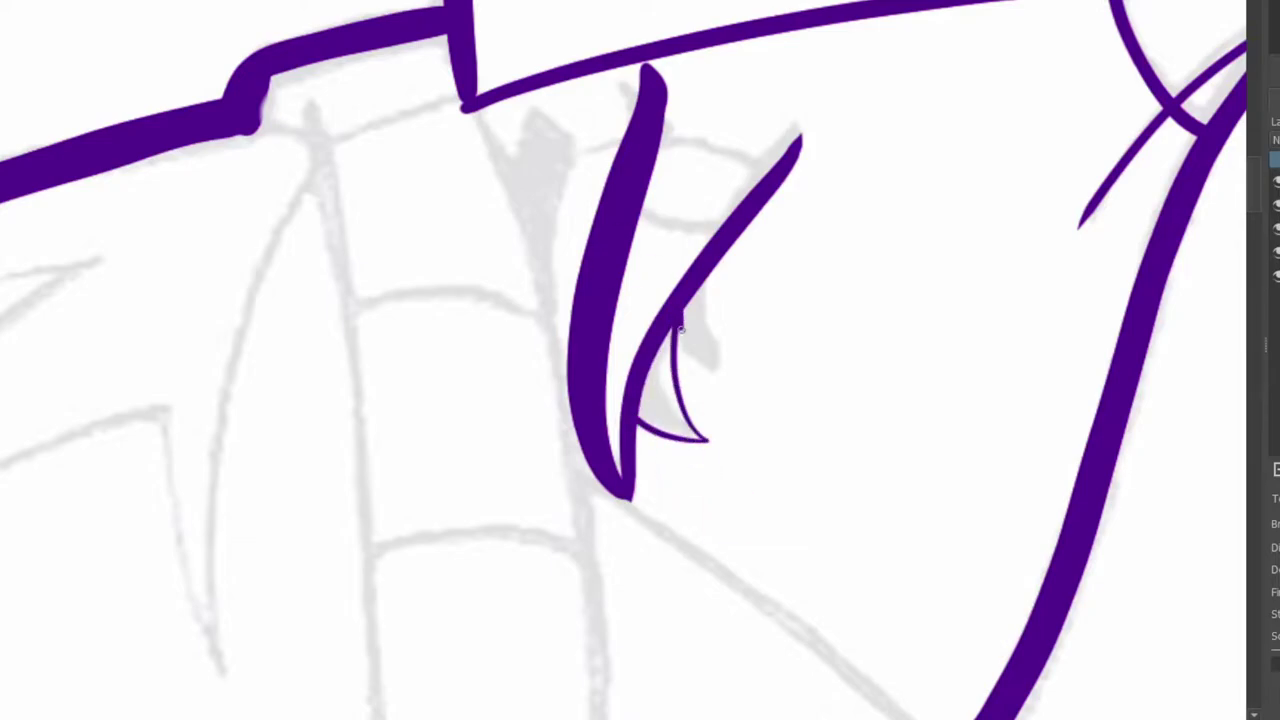
{"action": "left_click_drag", "start_coordinate": [680, 322], "coordinate": [710, 268]}
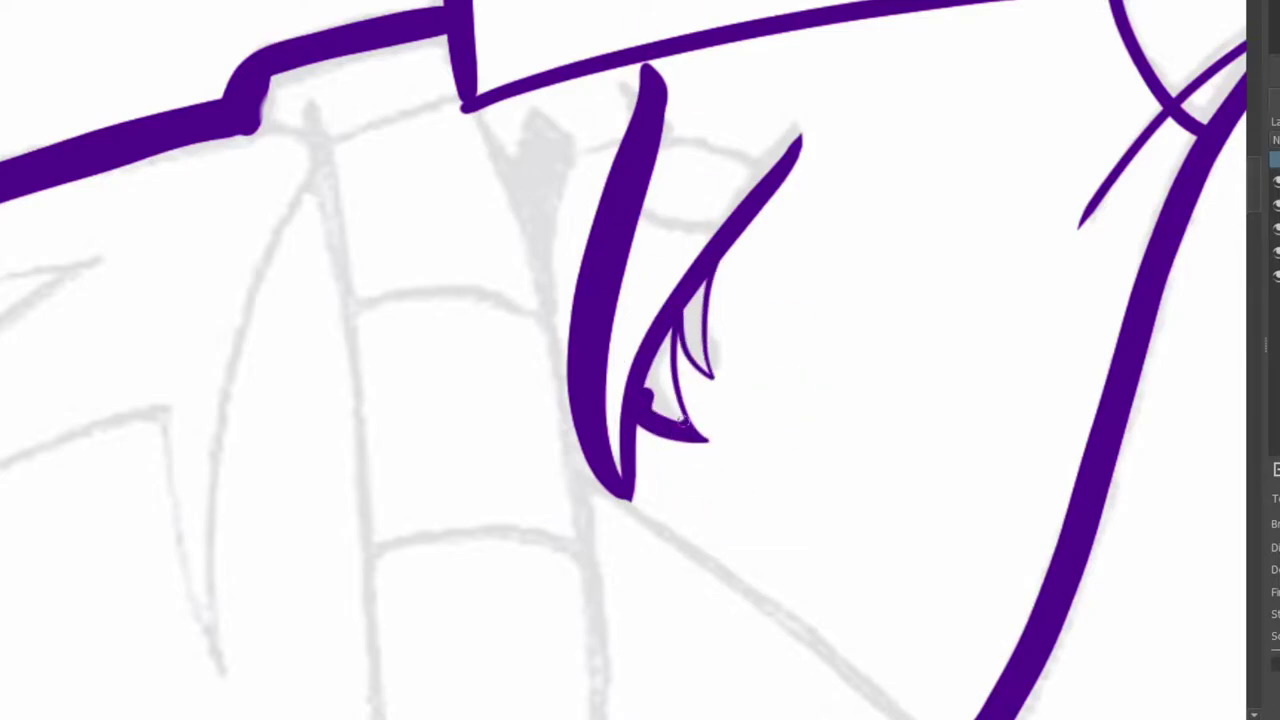
{"action": "mouse_move", "coordinate": [668, 346]}
{"action": "left_mouse_down"}
{"action": "mouse_move", "coordinate": [652, 412]}
{"action": "mouse_move", "coordinate": [686, 320]}
{"action": "mouse_move", "coordinate": [694, 346]}
{"action": "left_mouse_up"}
Ink the two curves across the eye and a small mark between them
{"action": "left_click_drag", "start_coordinate": [660, 113], "coordinate": [766, 172]}
{"action": "key", "text": "ctrl+z"}
{"action": "mouse_move", "coordinate": [647, 196]}
{"action": "left_mouse_down"}
{"action": "mouse_move", "coordinate": [672, 212]}
{"action": "mouse_move", "coordinate": [735, 212]}
{"action": "left_mouse_up"}
{"action": "key", "text": "ctrl+z"}
{"action": "left_click_drag", "start_coordinate": [703, 159], "coordinate": [690, 159]}
Ink the short line and narrow wedge beside the eye, and erase part of the small inner mark
{"action": "left_click_drag", "start_coordinate": [596, 139], "coordinate": [624, 141]}
{"action": "mouse_move", "coordinate": [561, 380]}
{"action": "left_mouse_down"}
{"action": "mouse_move", "coordinate": [562, 172]}
{"action": "mouse_move", "coordinate": [525, 226]}
{"action": "mouse_move", "coordinate": [561, 370]}
{"action": "left_mouse_up"}
{"action": "key", "text": "e"}
{"action": "left_click_drag", "start_coordinate": [718, 176], "coordinate": [692, 161]}
{"action": "key", "text": "b"}
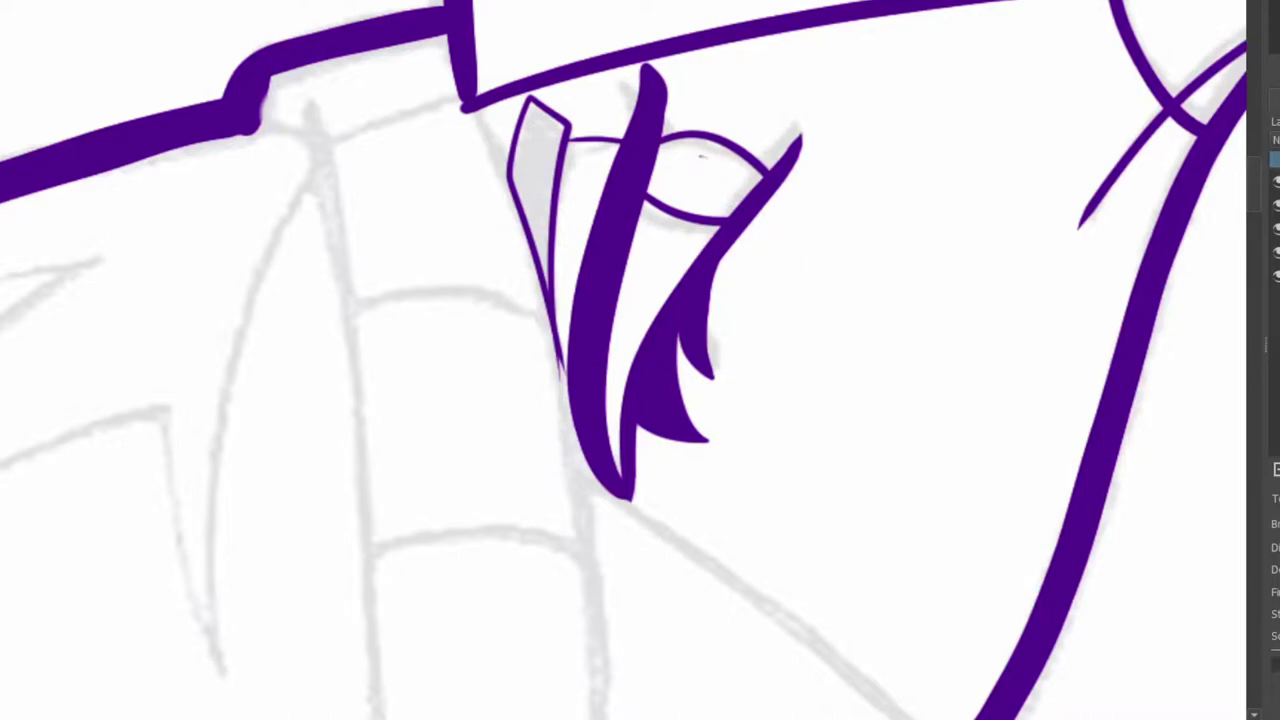
Ink the jagged pointed marking on the face and both long edges of the curved band running down the head
{"action": "scroll", "coordinate": [654, 163], "scroll_direction": "down", "scroll_amount": 2}
{"action": "key", "text": "minus"}
{"action": "key", "text": "minus"}
{"action": "key", "text": "minus"}
{"action": "left_click_drag", "start_coordinate": [182, 234], "coordinate": [800, 684]}
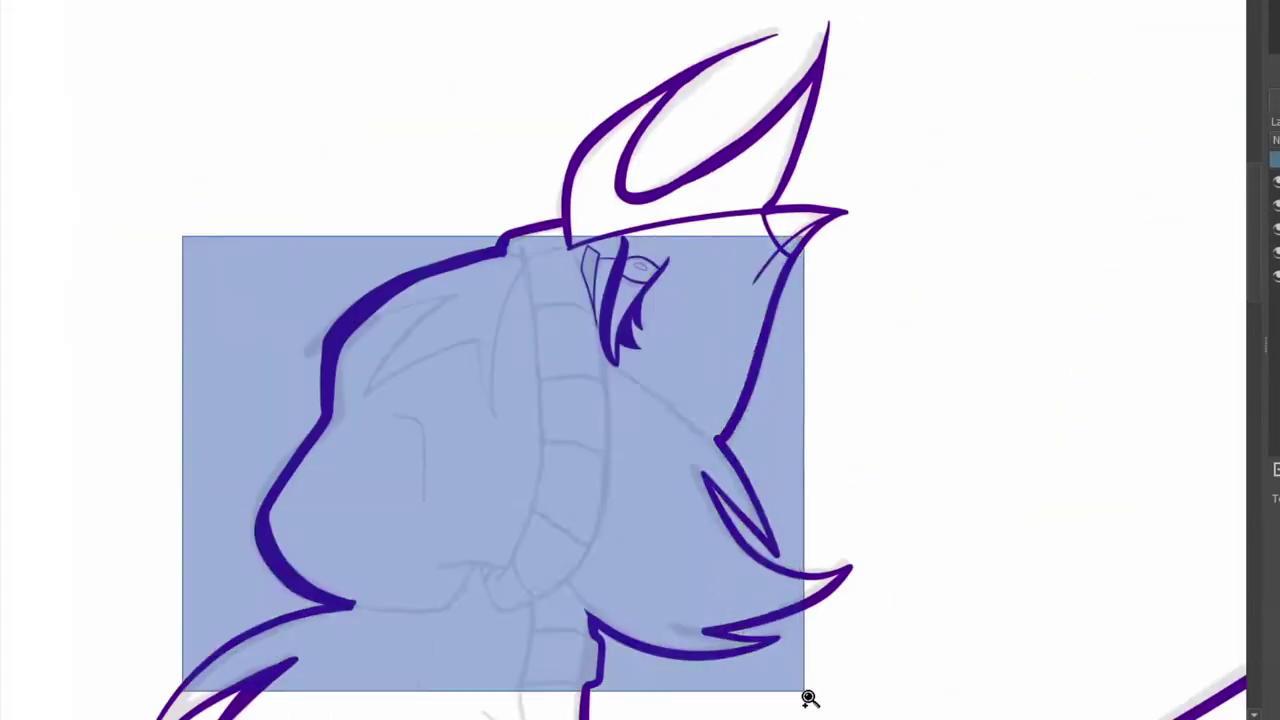
{"action": "key", "text": "ctrl+z"}
{"action": "mouse_move", "coordinate": [430, 114]}
{"action": "left_mouse_down"}
{"action": "mouse_move", "coordinate": [539, 86]}
{"action": "mouse_move", "coordinate": [587, 158]}
{"action": "mouse_move", "coordinate": [671, 55]}
{"action": "left_mouse_up"}
{"action": "mouse_move", "coordinate": [666, 2]}
{"action": "left_mouse_down"}
{"action": "mouse_move", "coordinate": [706, 338]}
{"action": "mouse_move", "coordinate": [618, 548]}
{"action": "left_mouse_up"}
{"action": "mouse_move", "coordinate": [590, 518]}
{"action": "left_mouse_down"}
{"action": "mouse_move", "coordinate": [618, 575]}
{"action": "mouse_move", "coordinate": [806, 265]}
{"action": "mouse_move", "coordinate": [766, 48]}
{"action": "left_mouse_up"}
{"action": "key", "text": "ctrl+z"}
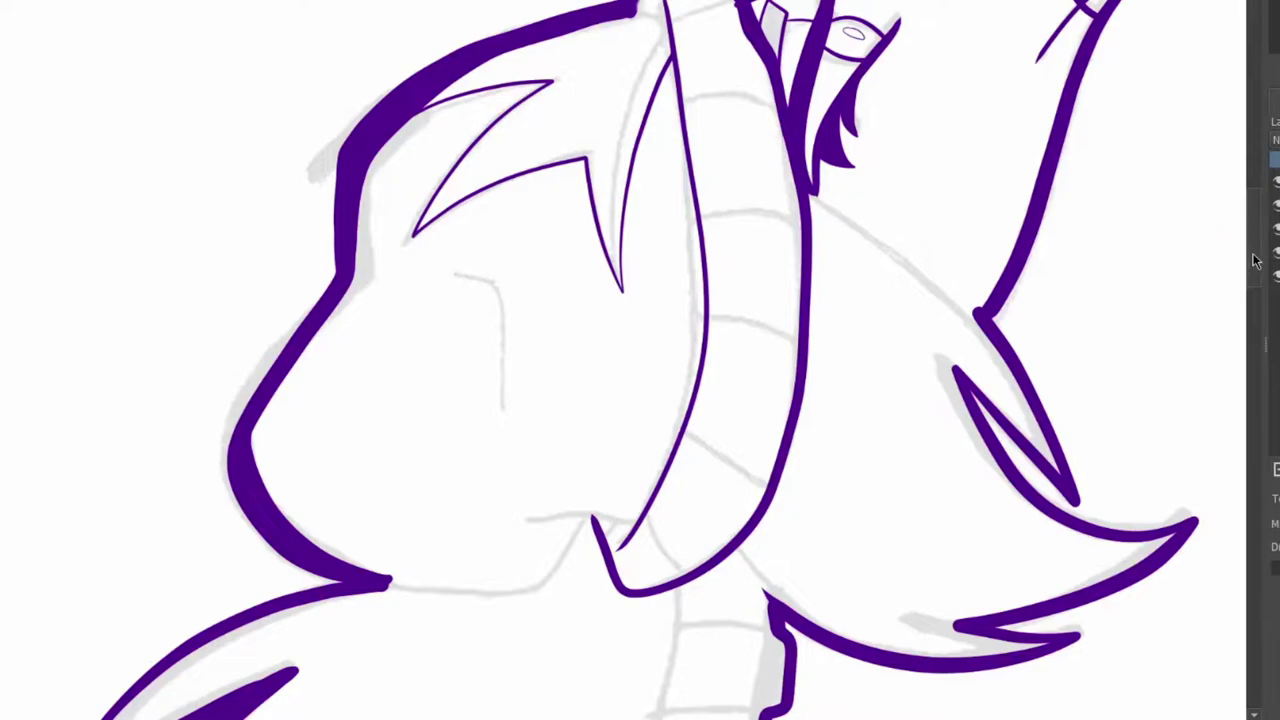
Ink the crossbars along the curved band, the bent line inside the face and the line descending from the eye
{"action": "left_click_drag", "start_coordinate": [1251, 257], "coordinate": [1251, 240]}
{"action": "key", "text": "b"}
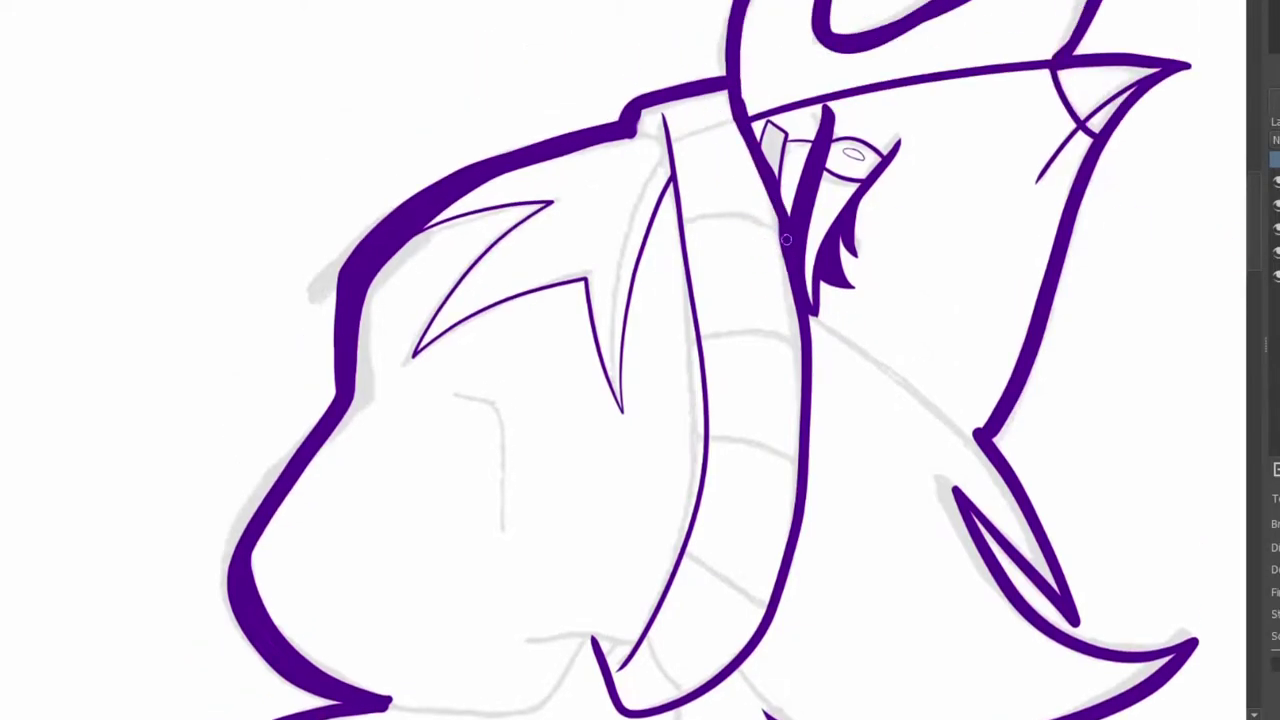
{"action": "left_click_drag", "start_coordinate": [684, 214], "coordinate": [770, 204]}
{"action": "left_click_drag", "start_coordinate": [700, 340], "coordinate": [802, 344]}
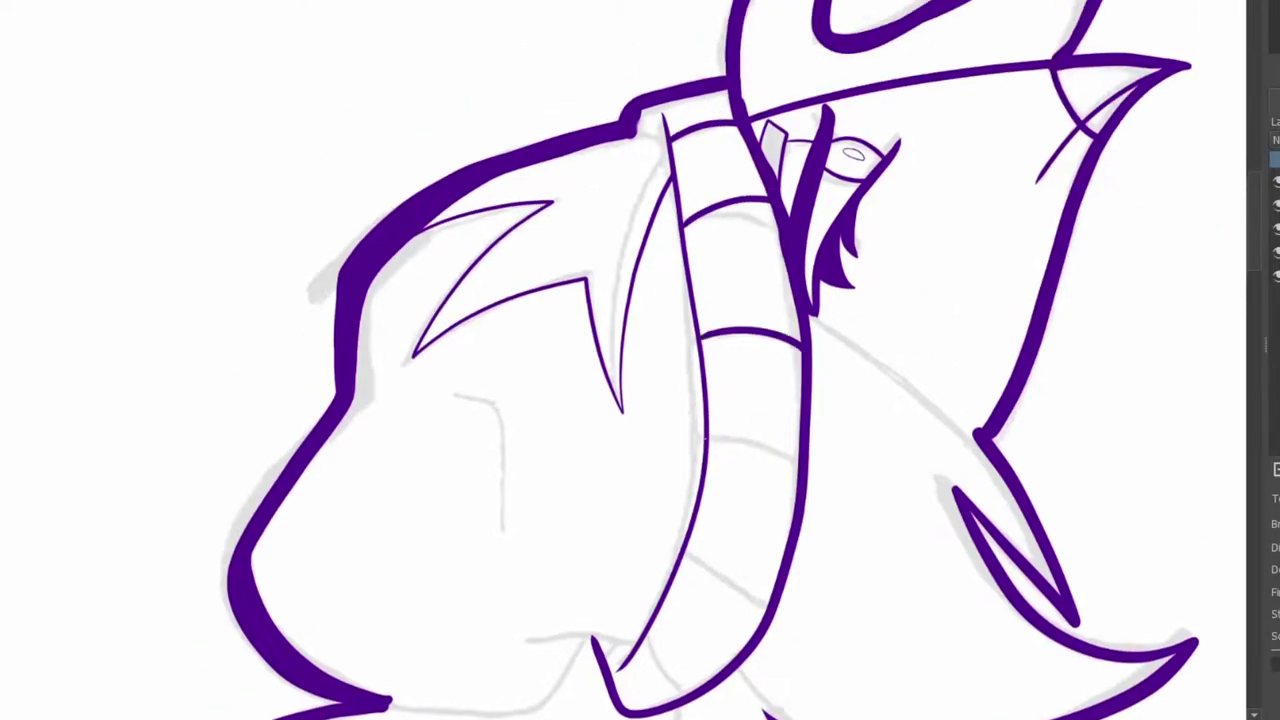
{"action": "left_click_drag", "start_coordinate": [706, 436], "coordinate": [798, 456]}
{"action": "left_click_drag", "start_coordinate": [686, 548], "coordinate": [770, 604]}
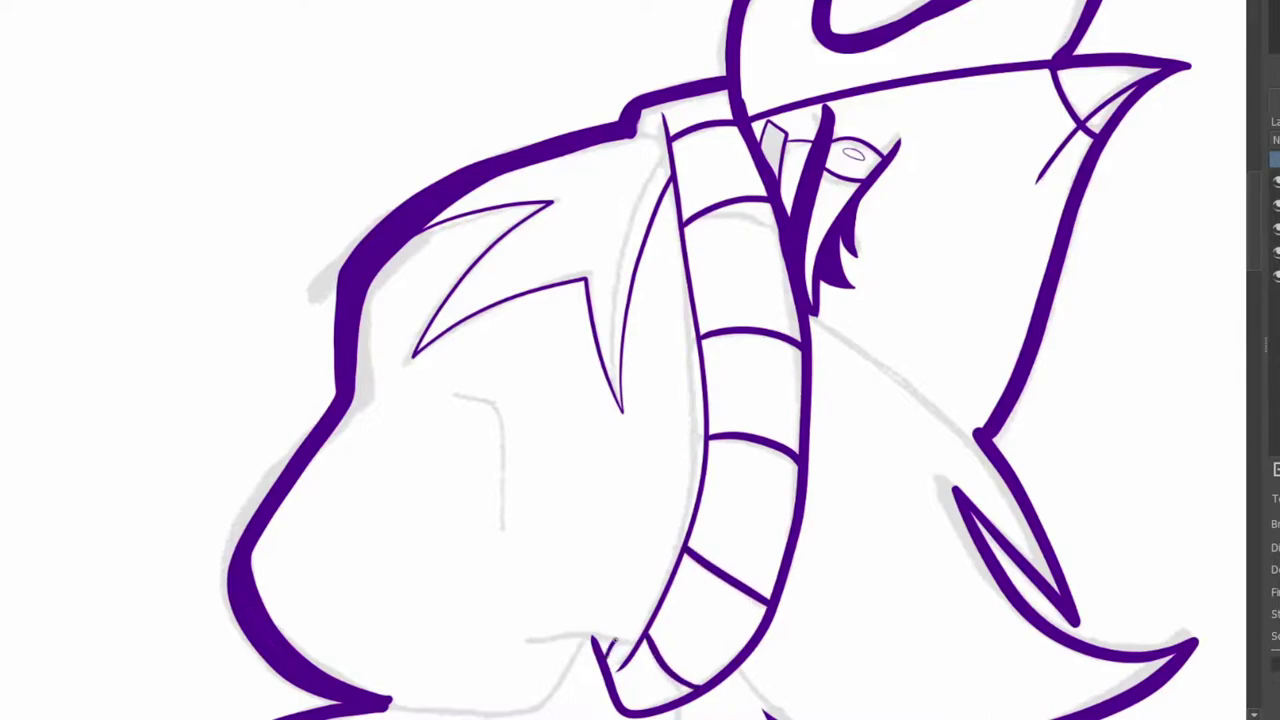
{"action": "left_click_drag", "start_coordinate": [448, 396], "coordinate": [510, 570]}
{"action": "left_click_drag", "start_coordinate": [818, 318], "coordinate": [950, 412]}
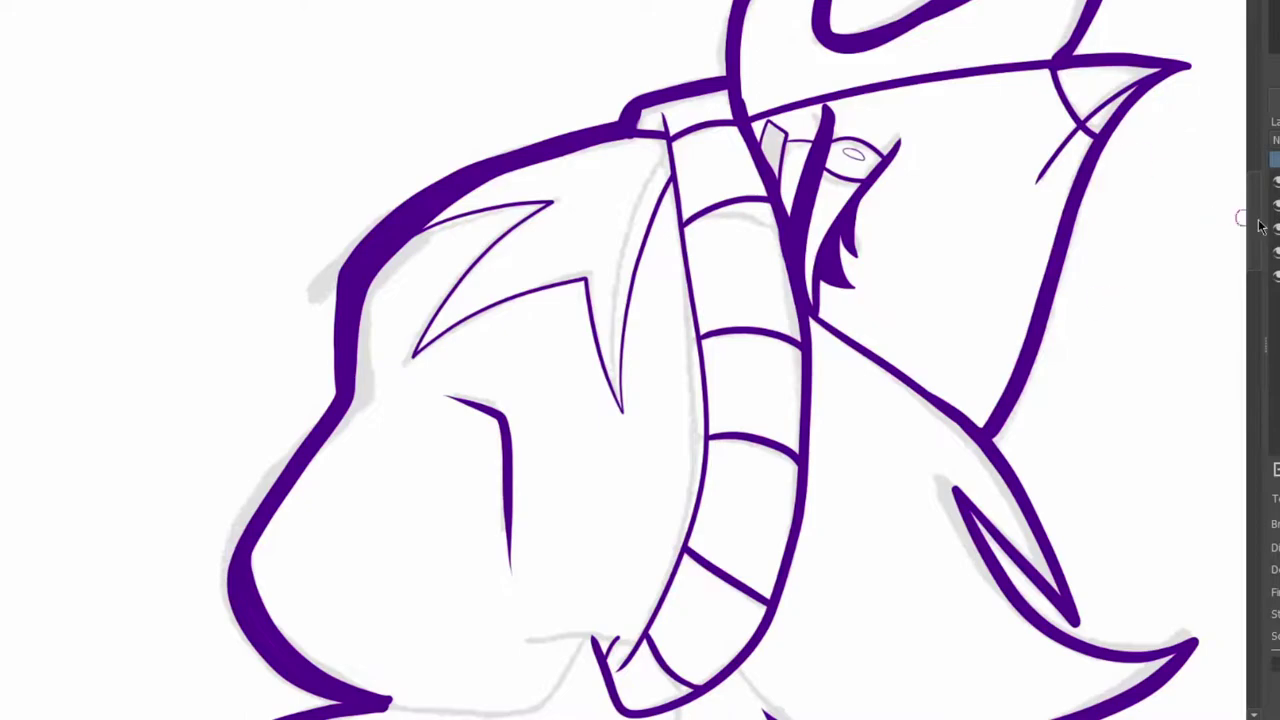
Ink the chin contour, plus the banded neck with the pointed lock and small shoulder folds below it
{"action": "scroll", "coordinate": [738, 229], "scroll_direction": "down", "scroll_amount": 5}
{"action": "mouse_move", "coordinate": [388, 252]}
{"action": "left_mouse_down"}
{"action": "mouse_move", "coordinate": [542, 265]}
{"action": "mouse_move", "coordinate": [586, 186]}
{"action": "left_mouse_up"}
{"action": "left_click_drag", "start_coordinate": [518, 186], "coordinate": [602, 186]}
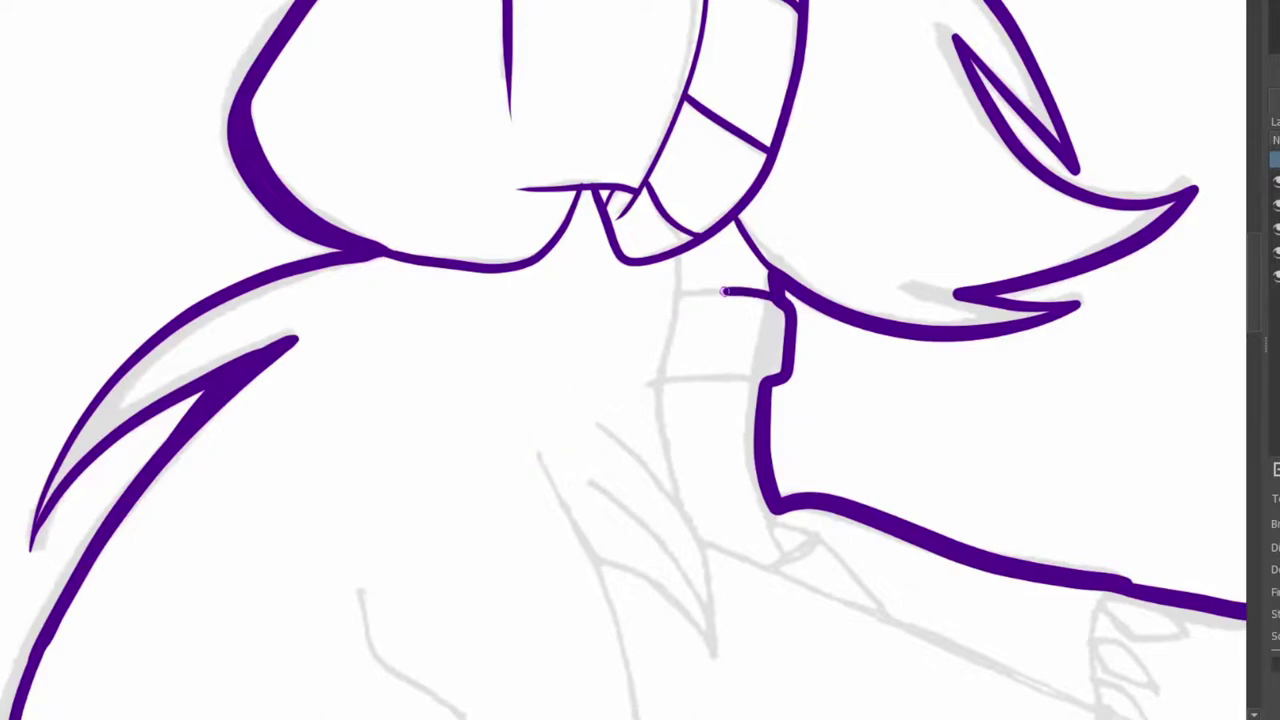
{"action": "mouse_move", "coordinate": [680, 262]}
{"action": "left_mouse_down"}
{"action": "mouse_move", "coordinate": [740, 700]}
{"action": "mouse_move", "coordinate": [500, 442]}
{"action": "left_mouse_up"}
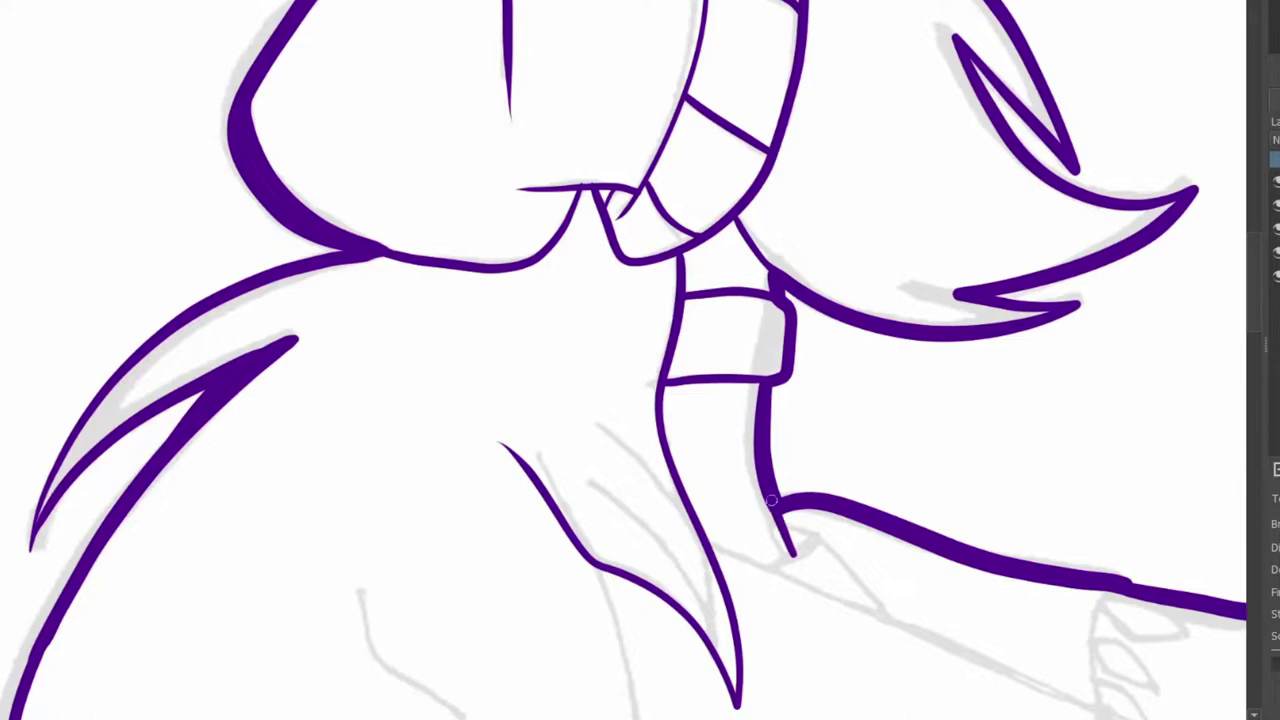
{"action": "left_click_drag", "start_coordinate": [845, 566], "coordinate": [890, 613]}
Ink the jagged inner edge and long curved outer edge of the large hair section, and clean up their pointed junction
{"action": "scroll", "coordinate": [890, 613], "scroll_direction": "down", "scroll_amount": 5}
{"action": "mouse_move", "coordinate": [351, 76]}
{"action": "left_mouse_down"}
{"action": "mouse_move", "coordinate": [429, 194]}
{"action": "mouse_move", "coordinate": [453, 297]}
{"action": "left_mouse_up"}
{"action": "key", "text": "ctrl+z"}
{"action": "mouse_move", "coordinate": [352, 72]}
{"action": "left_mouse_down"}
{"action": "mouse_move", "coordinate": [455, 242]}
{"action": "mouse_move", "coordinate": [516, 432]}
{"action": "mouse_move", "coordinate": [594, 572]}
{"action": "left_mouse_up"}
{"action": "left_click_drag", "start_coordinate": [598, 64], "coordinate": [614, 645]}
{"action": "key", "text": "e"}
{"action": "left_click_drag", "start_coordinate": [594, 590], "coordinate": [586, 603]}
{"action": "key", "text": "e"}
{"action": "left_click_drag", "start_coordinate": [578, 556], "coordinate": [615, 645]}
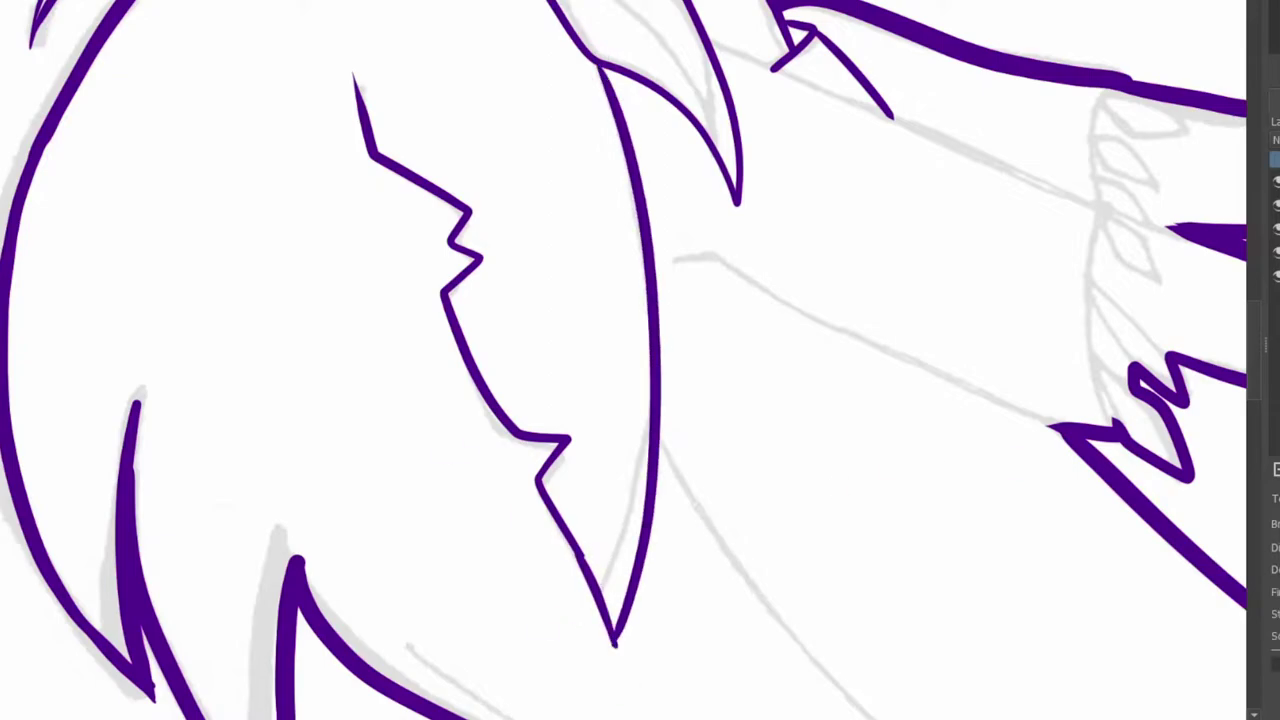
Ink the long body curve descending from the hair and the two short creases at the hip
{"action": "scroll", "coordinate": [640, 360], "scroll_direction": "up", "scroll_amount": 10}
{"action": "scroll", "coordinate": [640, 360], "scroll_direction": "down", "scroll_amount": 10}
{"action": "mouse_move", "coordinate": [680, 556]}
{"action": "left_mouse_down"}
{"action": "mouse_move", "coordinate": [290, 236]}
{"action": "mouse_move", "coordinate": [239, 134]}
{"action": "left_mouse_up"}
{"action": "left_click_drag", "start_coordinate": [936, 661], "coordinate": [1037, 566]}
{"action": "scroll", "coordinate": [1030, 560], "scroll_direction": "down", "scroll_amount": 3}
{"action": "mouse_move", "coordinate": [1008, 461]}
{"action": "left_mouse_down"}
{"action": "mouse_move", "coordinate": [1050, 440]}
{"action": "mouse_move", "coordinate": [1098, 386]}
{"action": "left_mouse_up"}
Ink the two long edges of the band crossing the upper thigh below the jagged trim
{"action": "scroll", "coordinate": [1052, 223], "scroll_direction": "right", "scroll_amount": 6}
{"action": "mouse_move", "coordinate": [424, 160]}
{"action": "left_mouse_down"}
{"action": "mouse_move", "coordinate": [586, 266]}
{"action": "mouse_move", "coordinate": [714, 460]}
{"action": "left_mouse_up"}
{"action": "left_click_drag", "start_coordinate": [628, 118], "coordinate": [857, 390]}
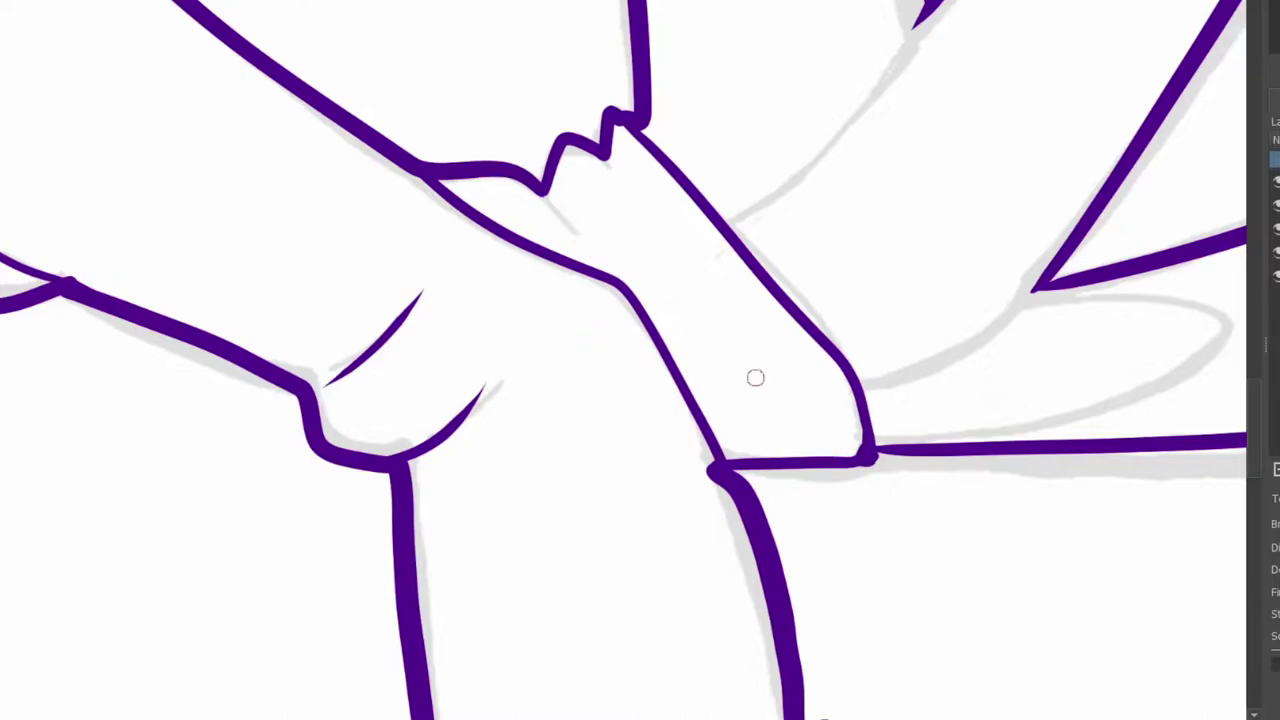
Ink the thigh lines curving down to the band and the rounded loop at the base of the tail
{"action": "mouse_move", "coordinate": [732, 221]}
{"action": "left_mouse_down"}
{"action": "mouse_move", "coordinate": [872, 112]}
{"action": "mouse_move", "coordinate": [898, 66]}
{"action": "left_mouse_up"}
{"action": "key", "text": "ctrl+z"}
{"action": "left_click_drag", "start_coordinate": [862, 387], "coordinate": [1042, 292]}
{"action": "scroll", "coordinate": [1042, 292], "scroll_direction": "up", "scroll_amount": 5}
{"action": "left_click_drag", "start_coordinate": [740, 565], "coordinate": [925, 358]}
{"action": "scroll", "coordinate": [925, 358], "scroll_direction": "right", "scroll_amount": 6}
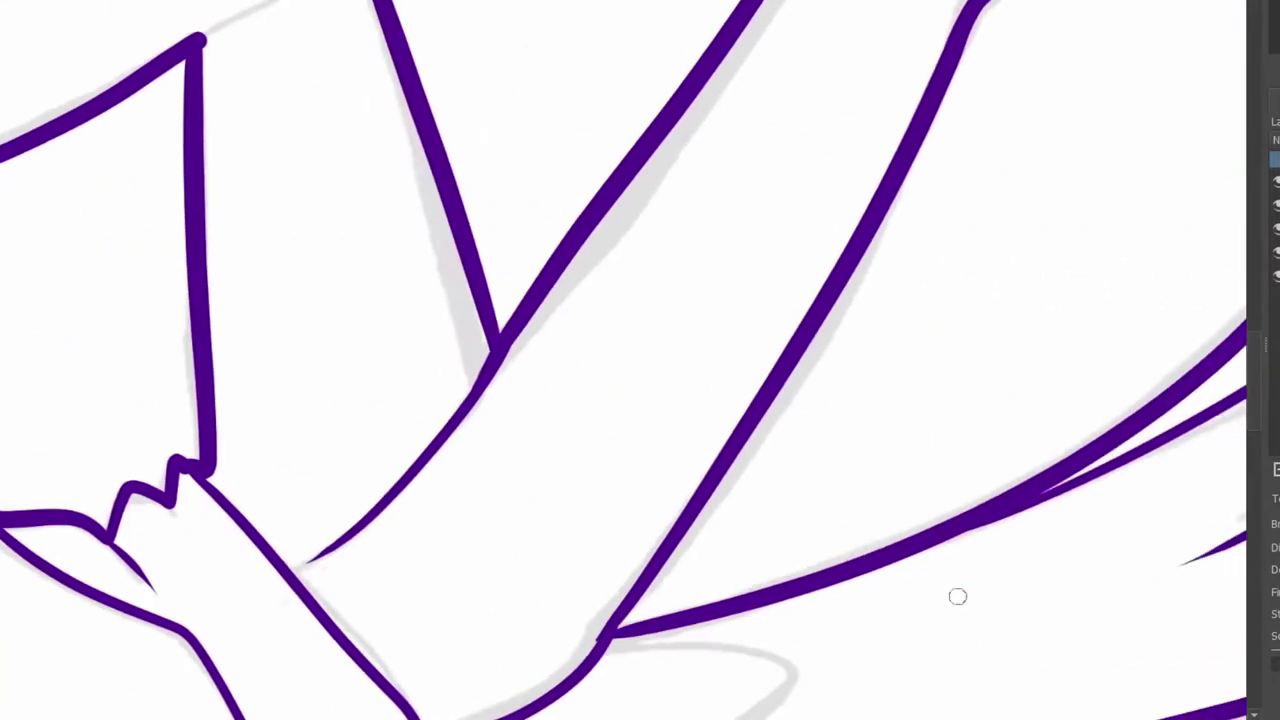
{"action": "scroll", "coordinate": [925, 358], "scroll_direction": "down", "scroll_amount": 4}
{"action": "mouse_move", "coordinate": [600, 353]}
{"action": "left_mouse_down"}
{"action": "mouse_move", "coordinate": [578, 484]}
{"action": "mouse_move", "coordinate": [440, 490]}
{"action": "left_mouse_up"}
Ink the short knee edge and the near forearm's outline to its wrist, and join the lines where both arms meet
{"action": "key", "text": "ctrl+0"}
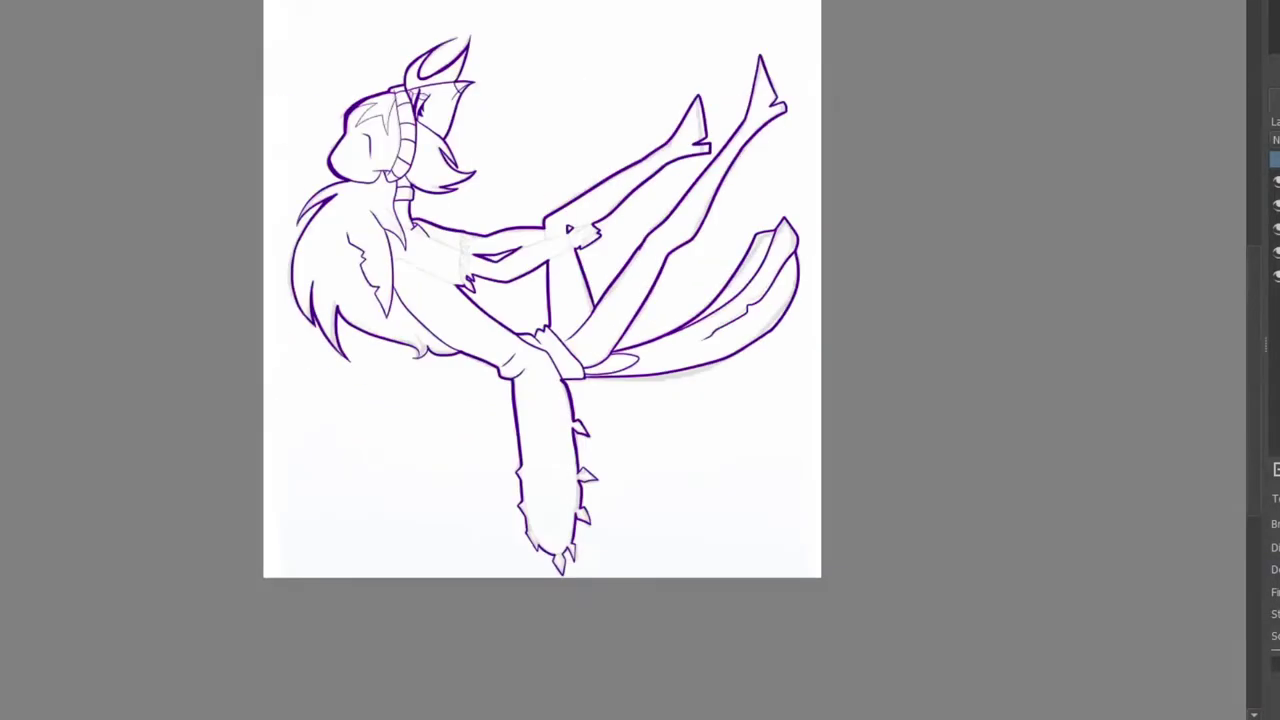
{"action": "left_click_drag", "start_coordinate": [541, 239], "coordinate": [1107, 490]}
{"action": "left_click_drag", "start_coordinate": [566, 125], "coordinate": [576, 233]}
{"action": "key", "text": "ctrl+z"}
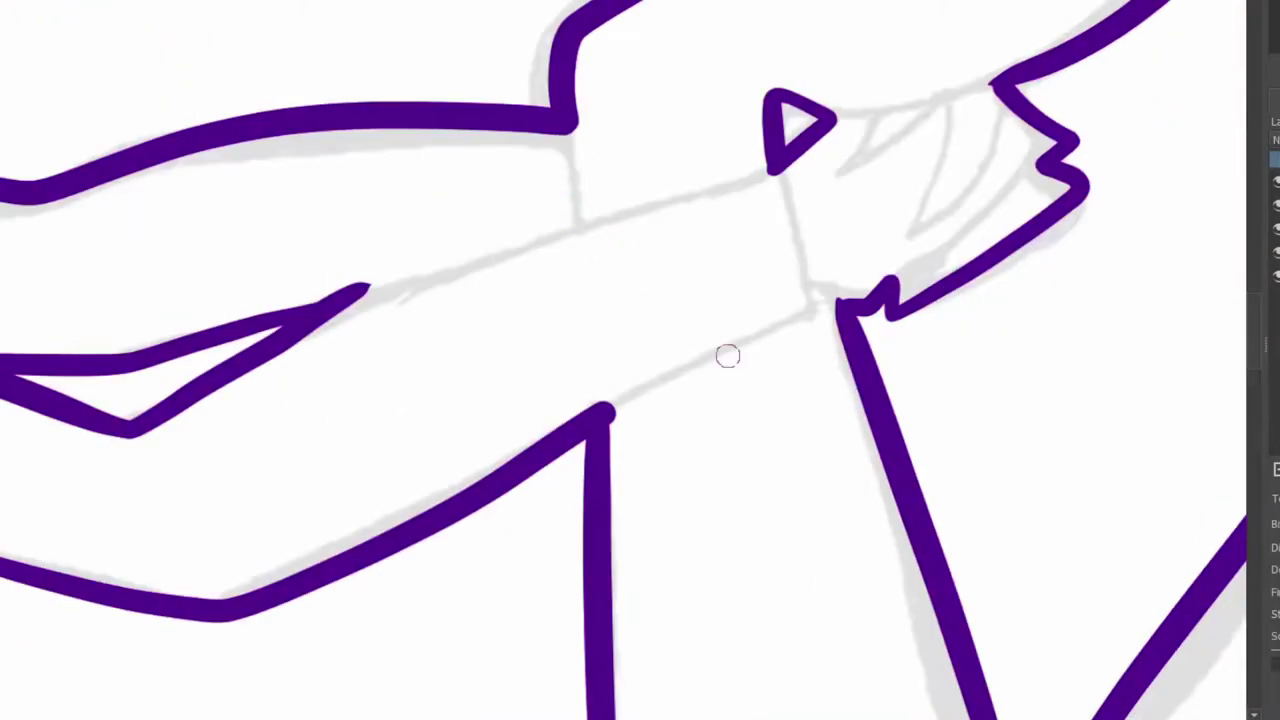
{"action": "left_click_drag", "start_coordinate": [564, 124], "coordinate": [570, 232]}
{"action": "mouse_move", "coordinate": [762, 172]}
{"action": "left_mouse_down"}
{"action": "mouse_move", "coordinate": [812, 296]}
{"action": "mouse_move", "coordinate": [600, 410]}
{"action": "left_mouse_up"}
{"action": "left_click_drag", "start_coordinate": [354, 279], "coordinate": [279, 321]}
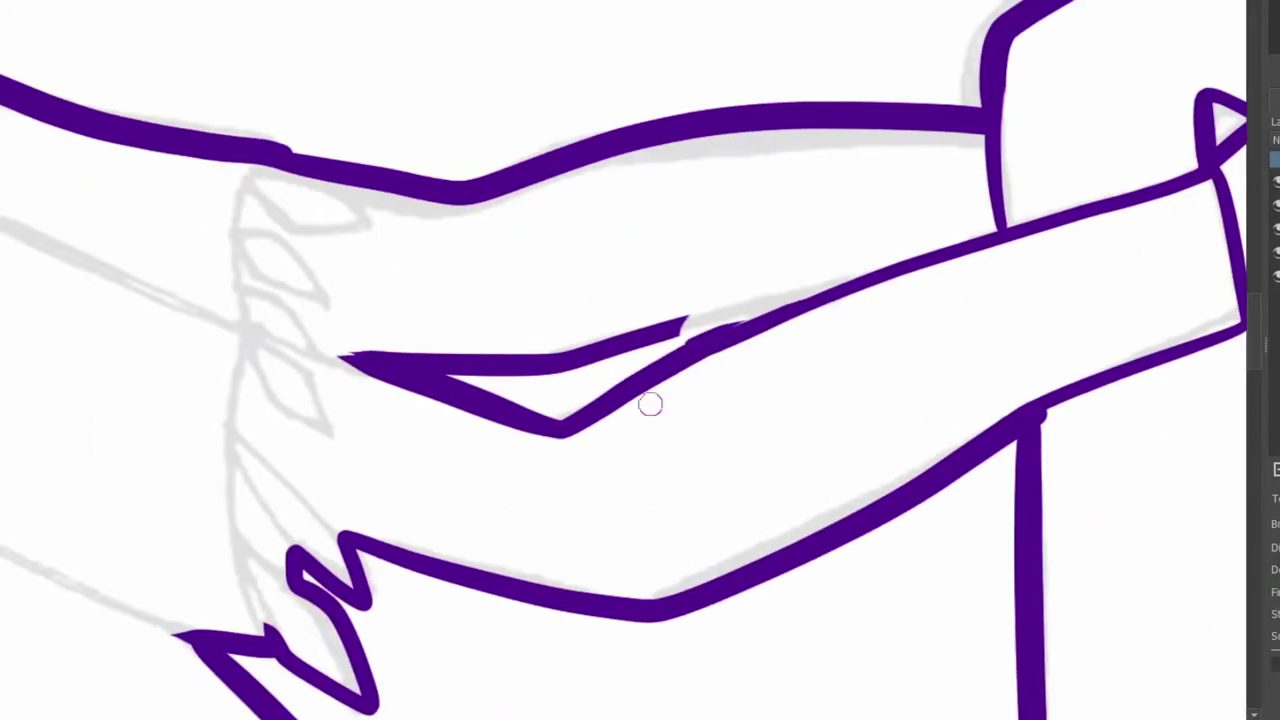
{"action": "left_click_drag", "start_coordinate": [707, 319], "coordinate": [862, 279]}
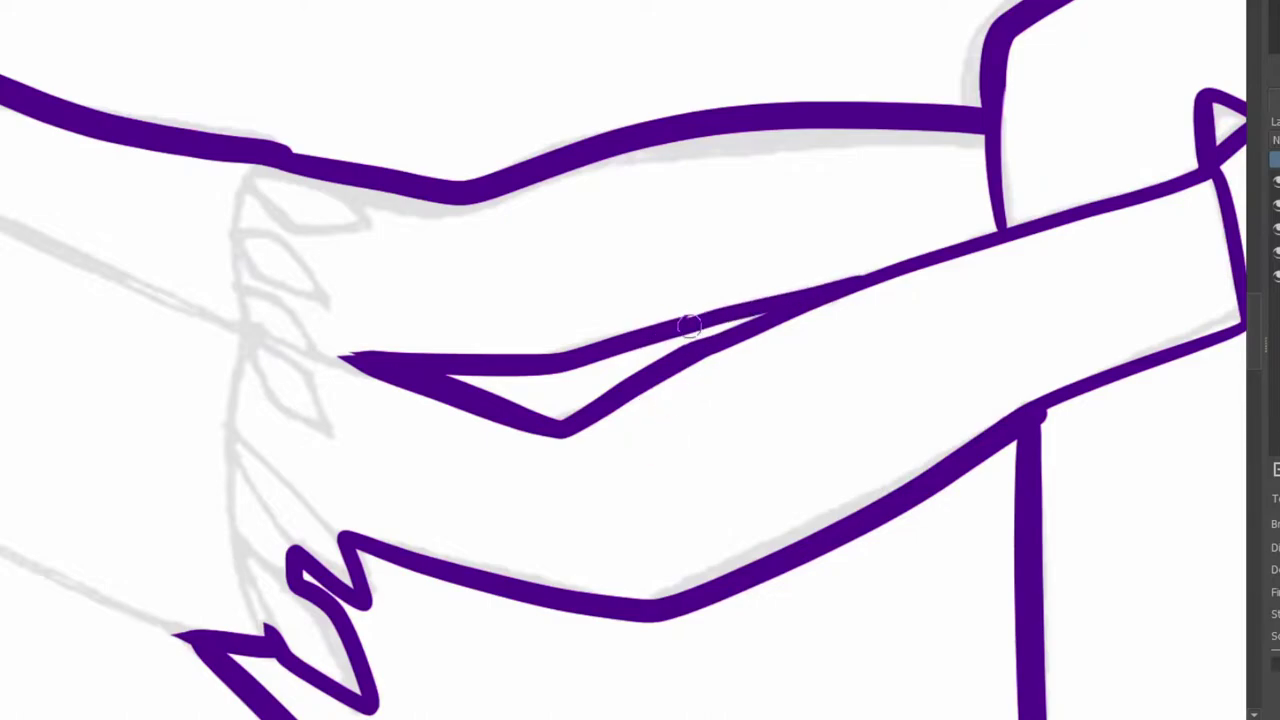
Ink the hand's upper edge and pointed finger shapes, undoing and redrawing the strokes between wrist and fingers
{"action": "left_click_drag", "start_coordinate": [642, 718], "coordinate": [692, 716]}
{"action": "left_click_drag", "start_coordinate": [762, 118], "coordinate": [936, 81]}
{"action": "left_click_drag", "start_coordinate": [800, 126], "coordinate": [777, 167]}
{"action": "left_click_drag", "start_coordinate": [777, 167], "coordinate": [885, 104]}
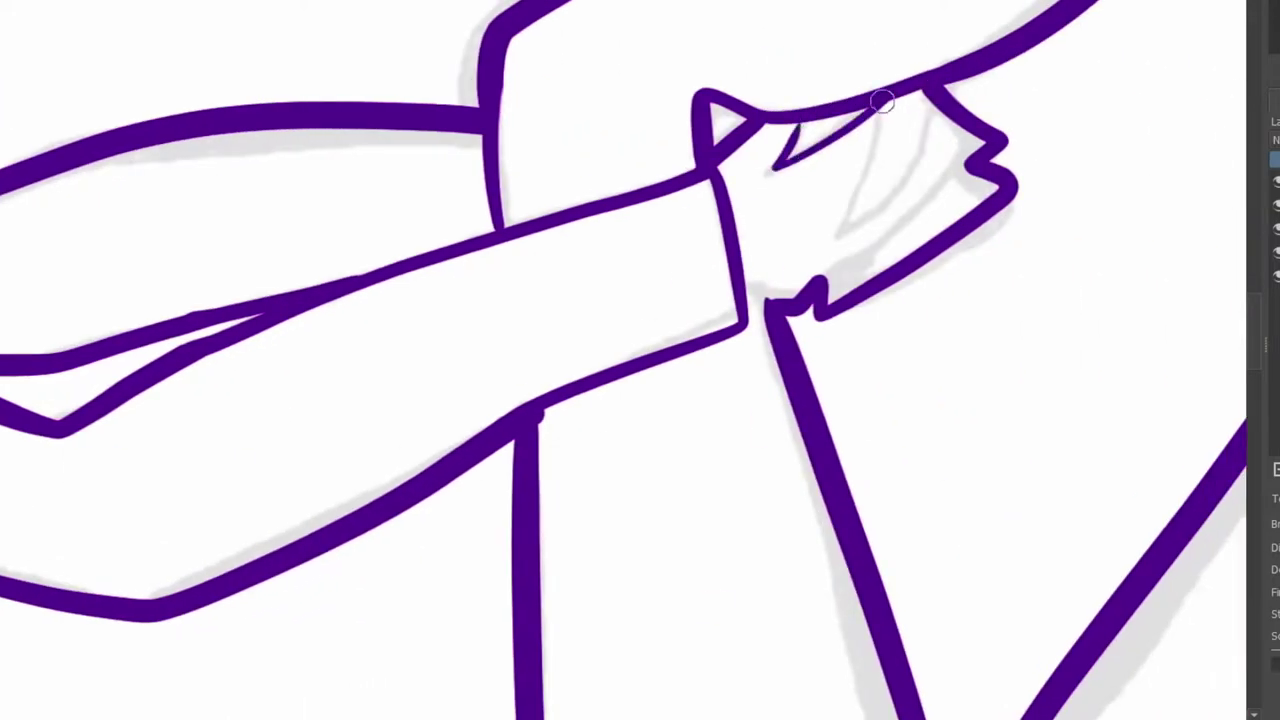
{"action": "left_click_drag", "start_coordinate": [822, 285], "coordinate": [1000, 172]}
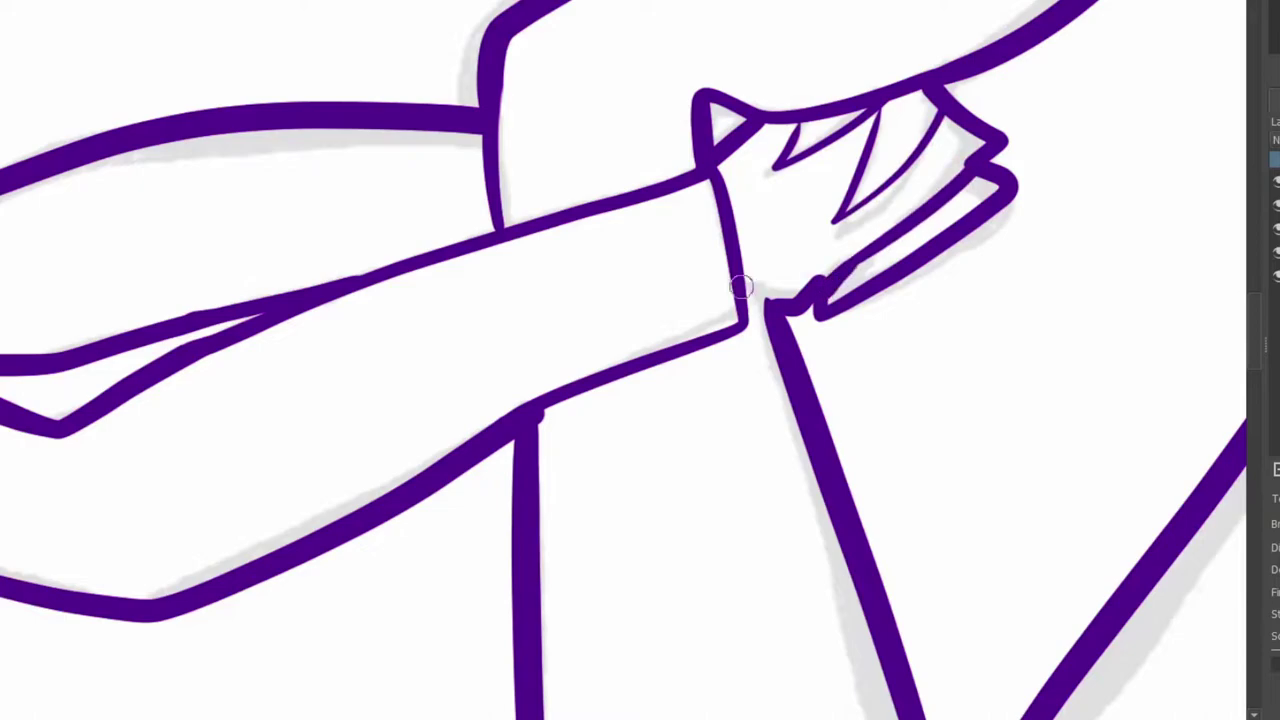
{"action": "key", "text": "ctrl+z"}
{"action": "key", "text": "ctrl+z"}
{"action": "key", "text": "ctrl+z"}
{"action": "mouse_move", "coordinate": [740, 295]}
{"action": "left_mouse_down"}
{"action": "mouse_move", "coordinate": [967, 152]}
{"action": "mouse_move", "coordinate": [866, 110]}
{"action": "left_mouse_up"}
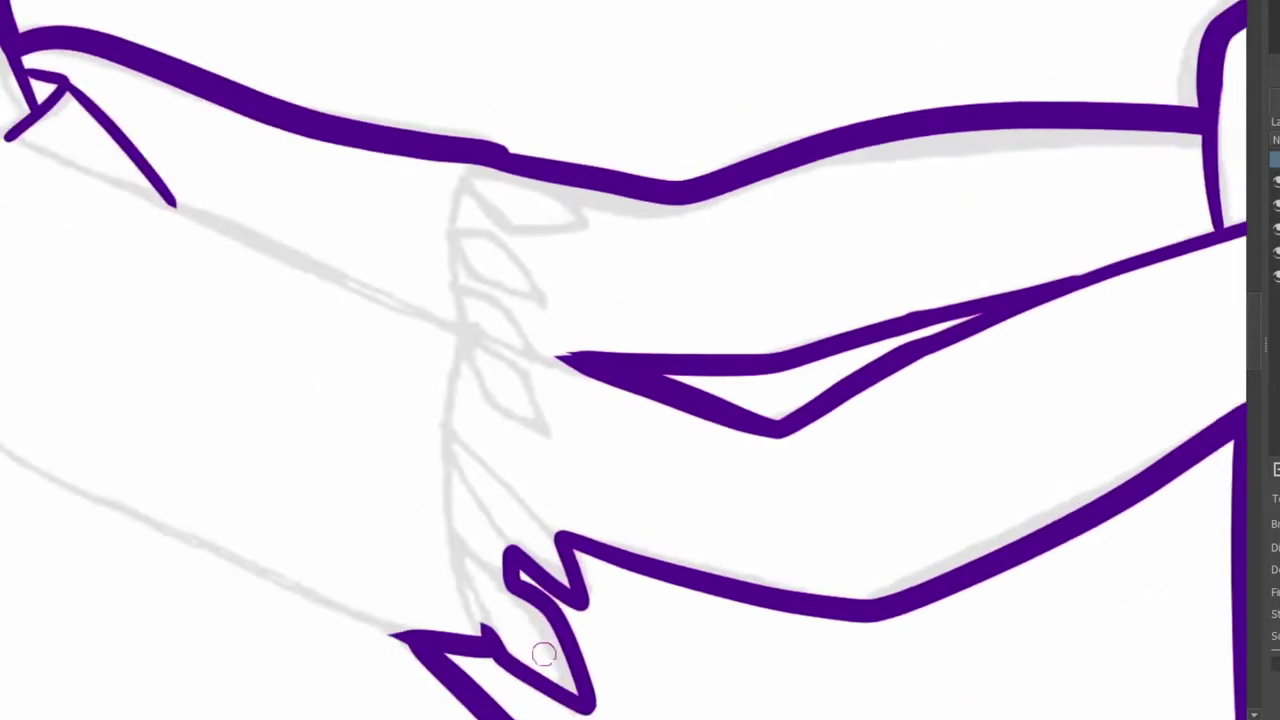
Ink the near sleeve's upper and lower edges, its curved cuff and the pointed fringe pieces along it
{"action": "scroll", "coordinate": [518, 611], "scroll_direction": "left", "scroll_amount": 5}
{"action": "mouse_move", "coordinate": [378, 419]}
{"action": "left_mouse_down"}
{"action": "mouse_move", "coordinate": [814, 630]}
{"action": "mouse_move", "coordinate": [890, 356]}
{"action": "mouse_move", "coordinate": [924, 354]}
{"action": "left_mouse_up"}
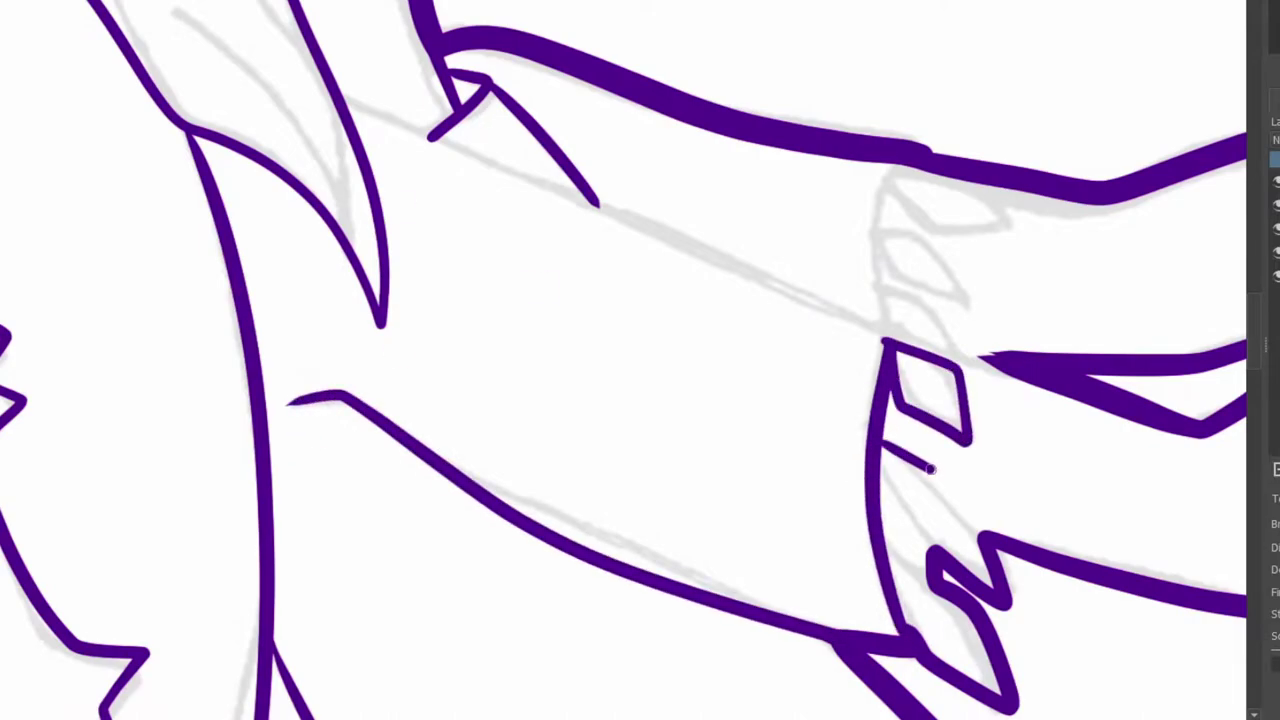
{"action": "left_click_drag", "start_coordinate": [872, 541], "coordinate": [970, 620]}
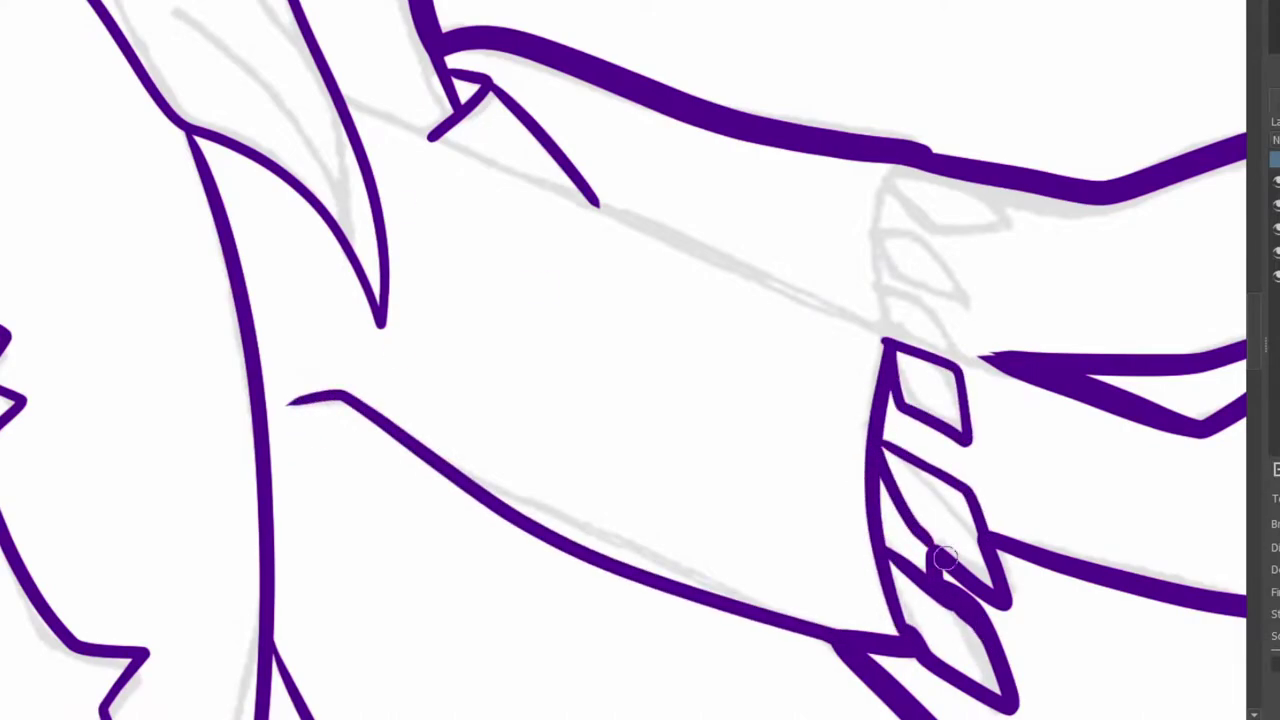
{"action": "left_click_drag", "start_coordinate": [340, 95], "coordinate": [895, 335]}
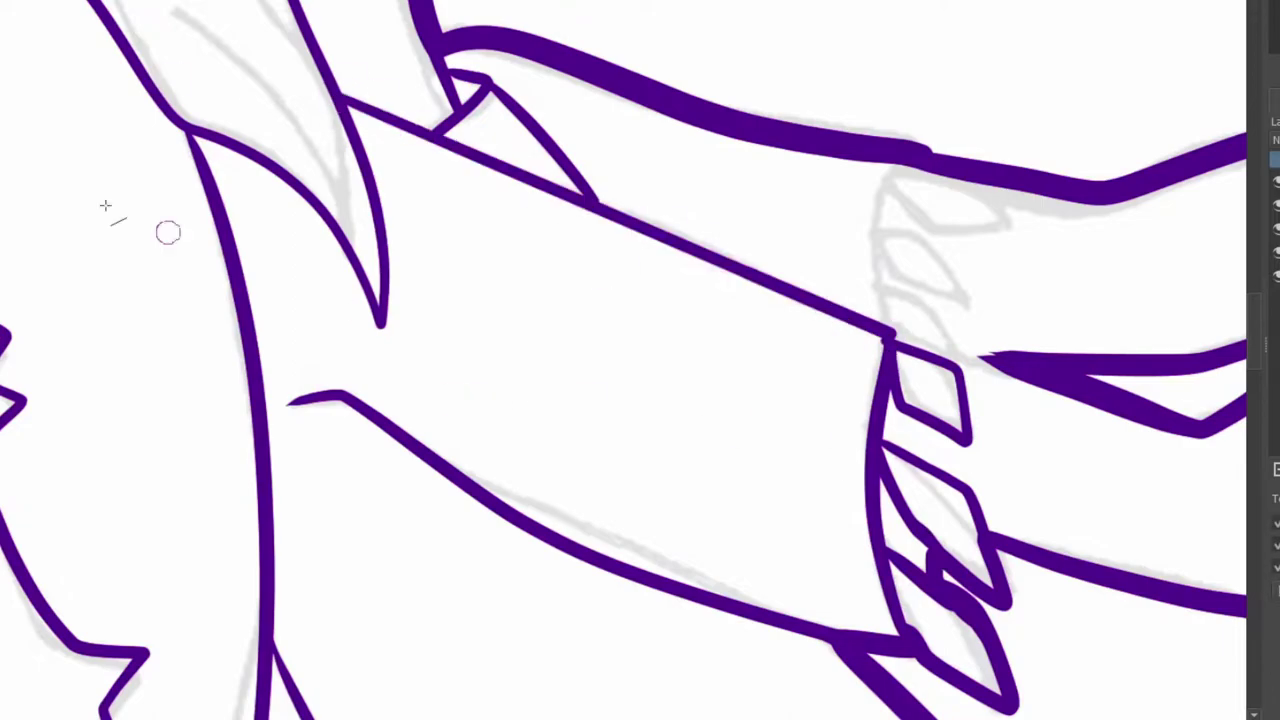
Ink the far sleeve's curved cuff edge and its row of pointed fringe pieces
{"action": "left_click_drag", "start_coordinate": [872, 456], "coordinate": [455, 420]}
{"action": "mouse_move", "coordinate": [487, 322]}
{"action": "left_mouse_down"}
{"action": "mouse_move", "coordinate": [582, 351]}
{"action": "mouse_move", "coordinate": [597, 376]}
{"action": "mouse_move", "coordinate": [471, 322]}
{"action": "mouse_move", "coordinate": [497, 153]}
{"action": "left_mouse_up"}
{"action": "key", "text": "ctrl+z"}
{"action": "left_click_drag", "start_coordinate": [585, 369], "coordinate": [471, 293]}
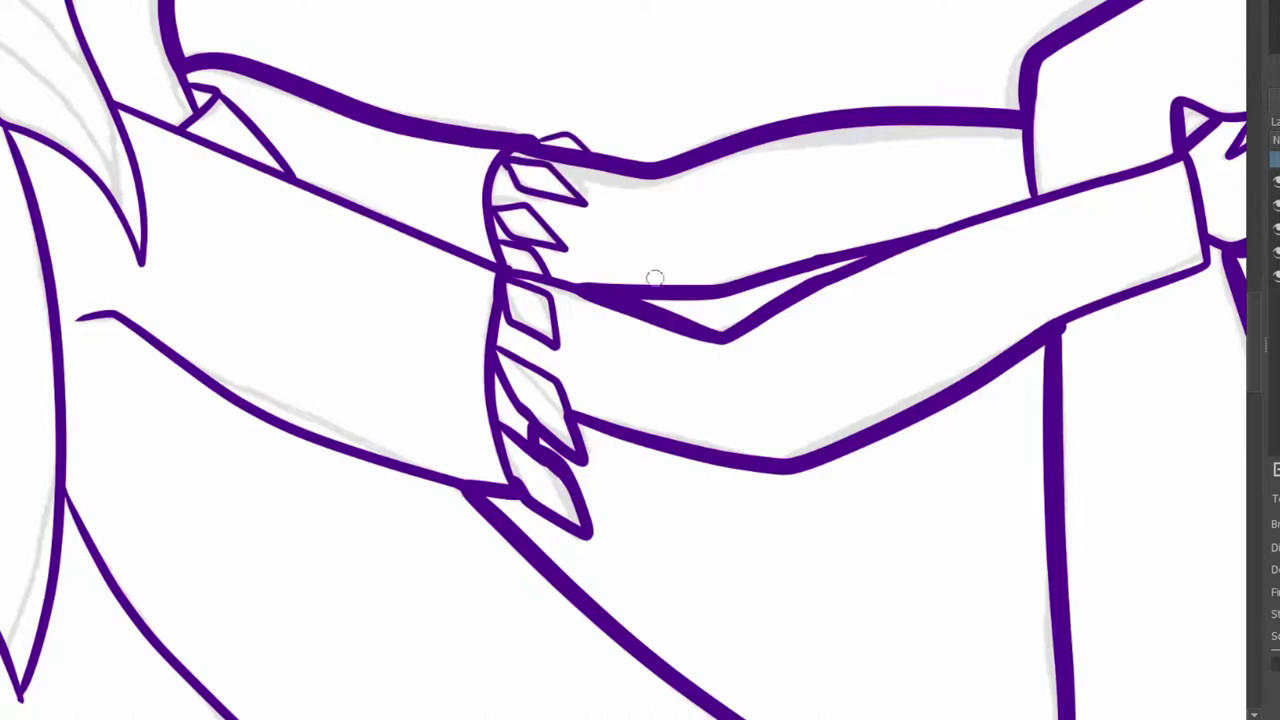
Select the whole figure's silhouette, paint it flat light purple under the line art and clear the selection
{"action": "key", "text": "ctrl+minus"}
{"action": "key", "text": "ctrl+minus"}
{"action": "key", "text": "ctrl+minus"}
{"action": "key", "text": "ctrl+minus"}
{"action": "key", "text": "ctrl+minus"}
{"action": "left_click", "coordinate": [1277, 276]}
{"action": "left_click", "coordinate": [500, 540]}
{"action": "left_click", "coordinate": [20, 0]}
{"action": "left_click", "coordinate": [76, 8]}
{"action": "key", "text": "b"}
{"action": "mouse_move", "coordinate": [580, 150]}
{"action": "left_mouse_down"}
{"action": "mouse_move", "coordinate": [480, 223]}
{"action": "mouse_move", "coordinate": [480, 400]}
{"action": "left_mouse_up"}
{"action": "mouse_move", "coordinate": [715, 645]}
{"action": "left_mouse_down"}
{"action": "mouse_move", "coordinate": [650, 523]}
{"action": "mouse_move", "coordinate": [910, 325]}
{"action": "mouse_move", "coordinate": [837, 187]}
{"action": "mouse_move", "coordinate": [492, 431]}
{"action": "mouse_move", "coordinate": [582, 225]}
{"action": "left_mouse_up"}
{"action": "key", "text": "ctrl+d"}
Select the enclosed gaps between the arms and body, delete their purple fill and clear the selection
{"action": "key", "text": "w"}
{"action": "left_click", "coordinate": [645, 392]}
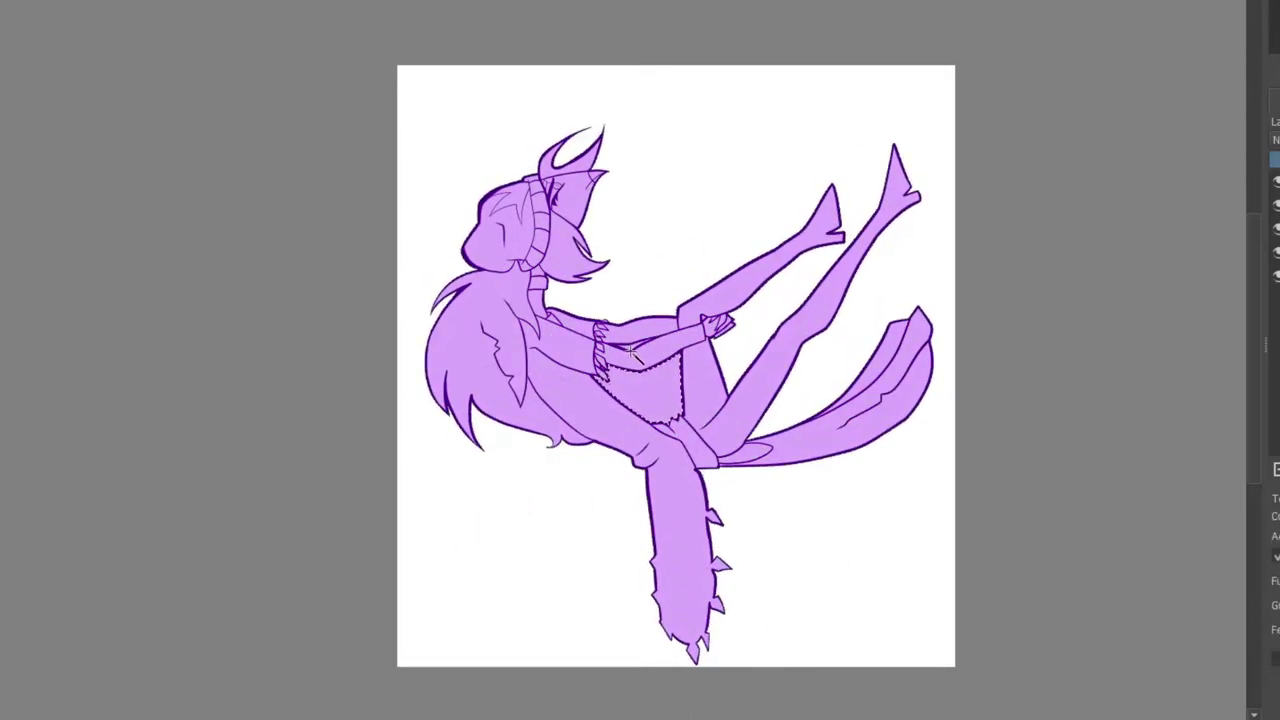
{"action": "left_click", "coordinate": [632, 350], "text": "shift"}
{"action": "scroll", "coordinate": [672, 414], "scroll_direction": "up", "scroll_amount": 4}
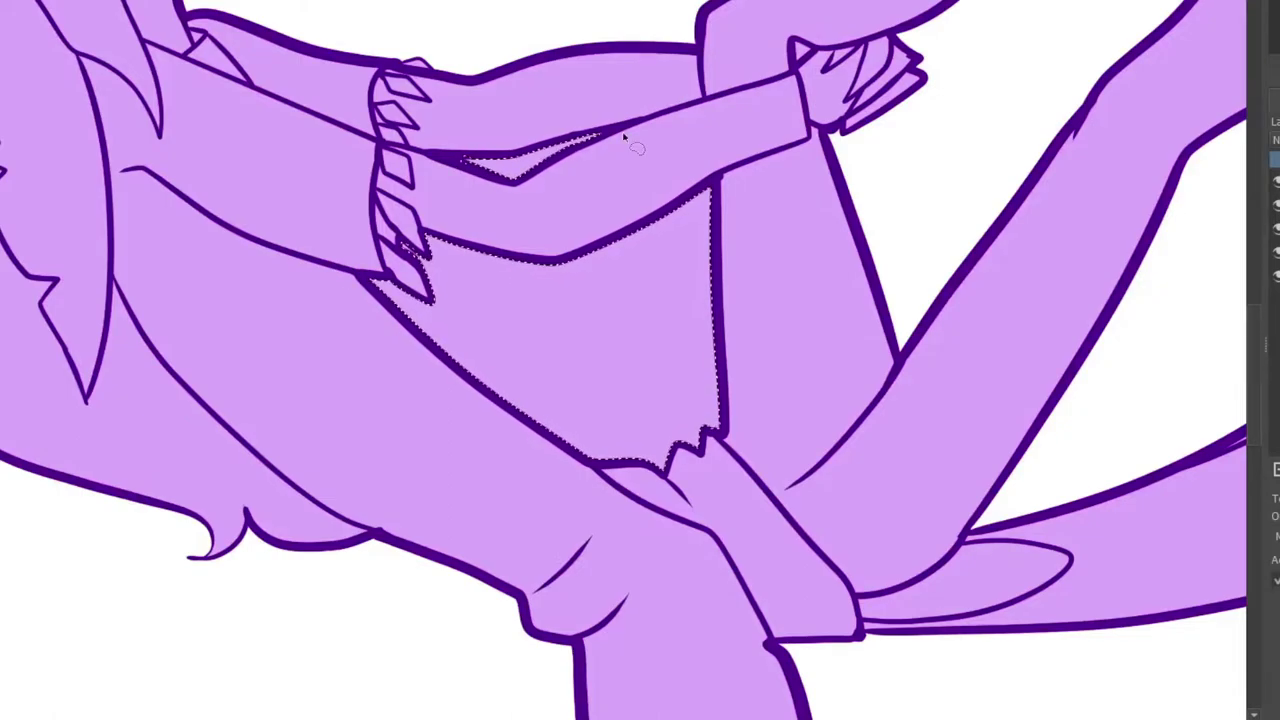
{"action": "key", "text": "Delete"}
{"action": "key", "text": "ctrl+shift+a"}
{"action": "scroll", "coordinate": [614, 354], "scroll_direction": "down", "scroll_amount": 4}
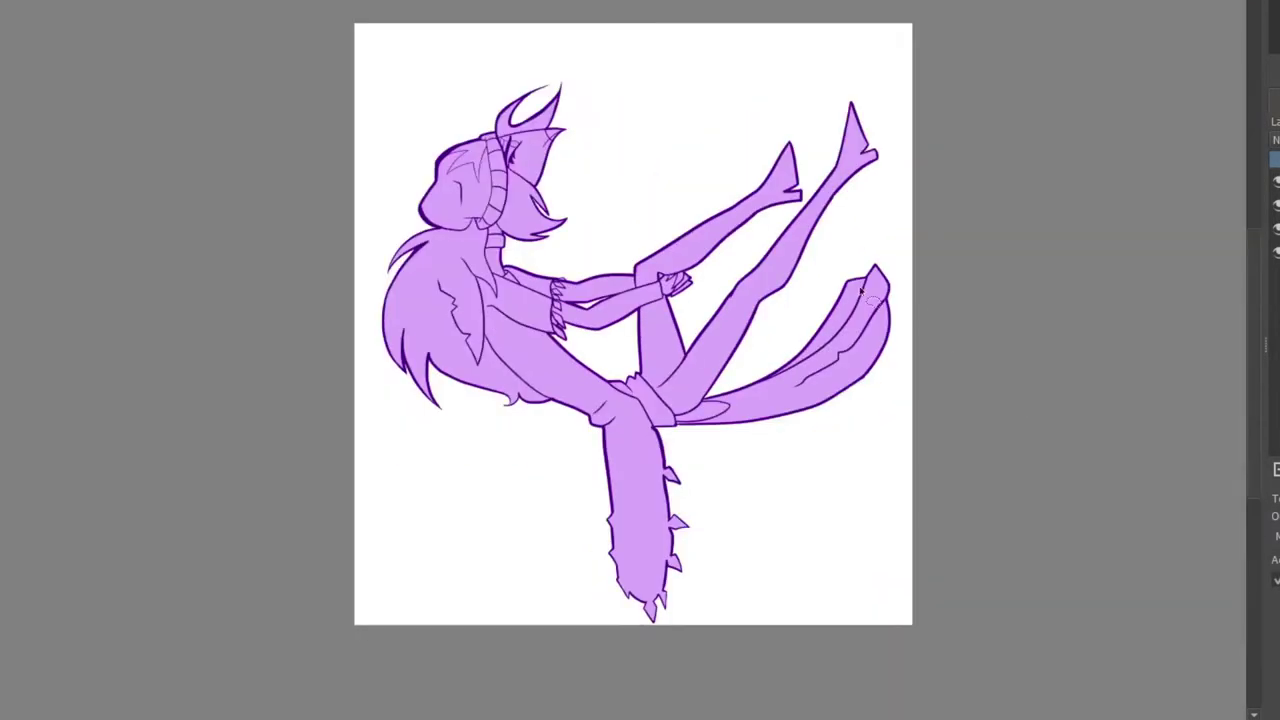
Hide the line art so that only the flat purple silhouette shows
{"action": "left_click", "coordinate": [1277, 182]}
{"action": "left_click", "coordinate": [1277, 229]}
{"action": "left_click", "coordinate": [1277, 229]}
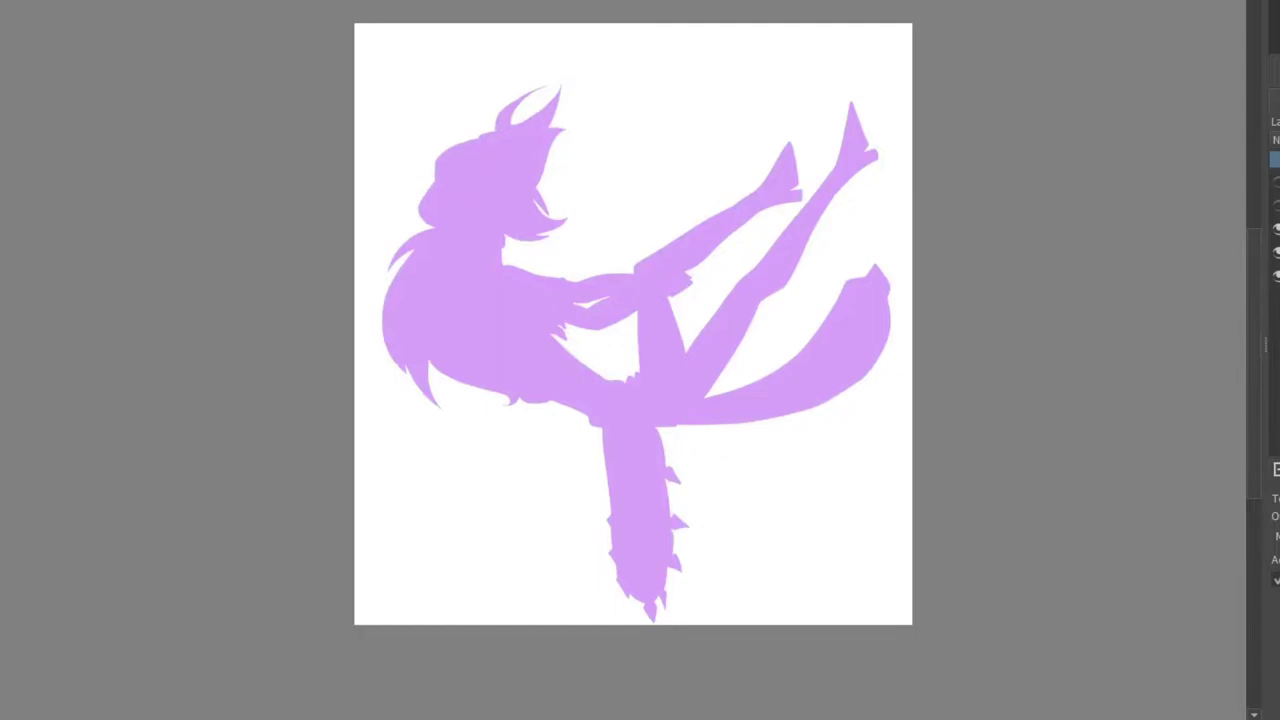
Open the Q12884.svg gradient for editing, recolour one of its stops and reposition the inner stops
{"action": "left_click", "coordinate": [2, 2]}
{"action": "left_click_drag", "start_coordinate": [203, 60], "coordinate": [207, 163]}
{"action": "left_click", "coordinate": [140, 252]}
{"action": "left_click", "coordinate": [63, 139]}
{"action": "left_click", "coordinate": [12, 10]}
{"action": "left_click", "coordinate": [197, 306]}
{"action": "left_click_drag", "start_coordinate": [48, 116], "coordinate": [112, 117]}
{"action": "left_click_drag", "start_coordinate": [72, 117], "coordinate": [81, 122]}
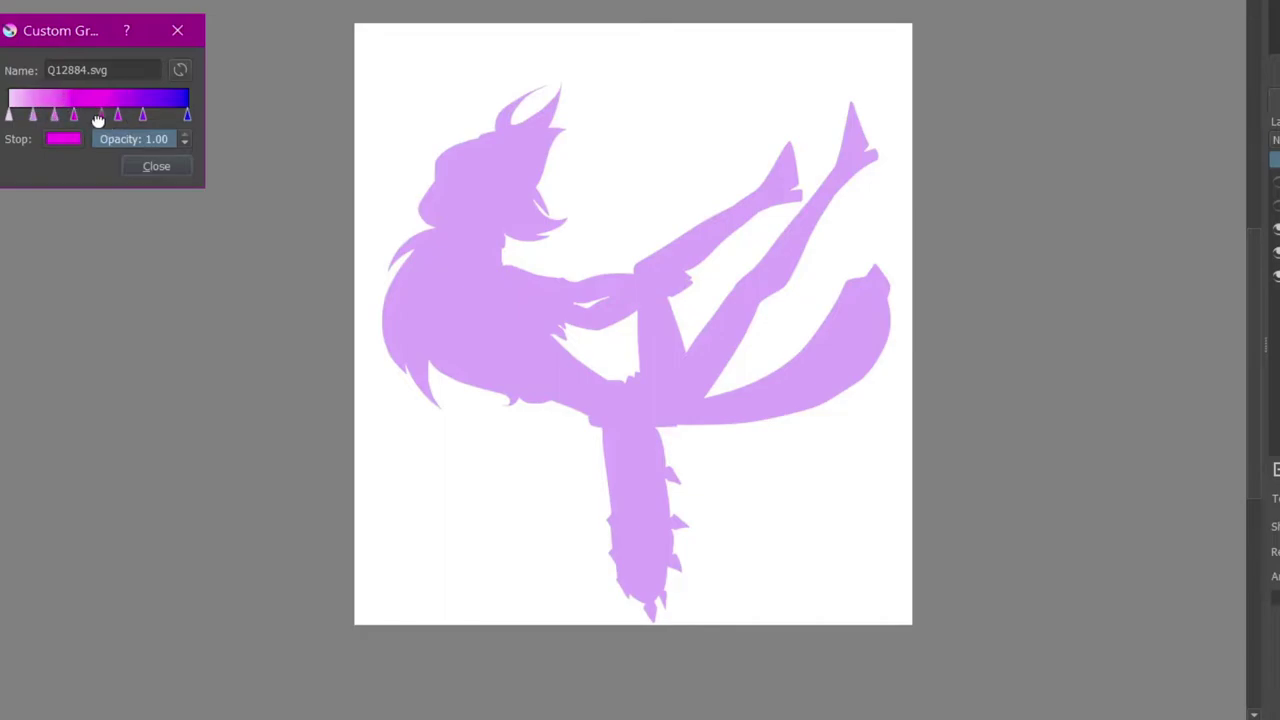
Recolour the gradient's middle stop magenta and its last stop blue, and apply it vertically down the canvas
{"action": "left_click", "coordinate": [63, 139]}
{"action": "left_click", "coordinate": [198, 307]}
{"action": "left_click", "coordinate": [187, 116]}
{"action": "left_click", "coordinate": [63, 139]}
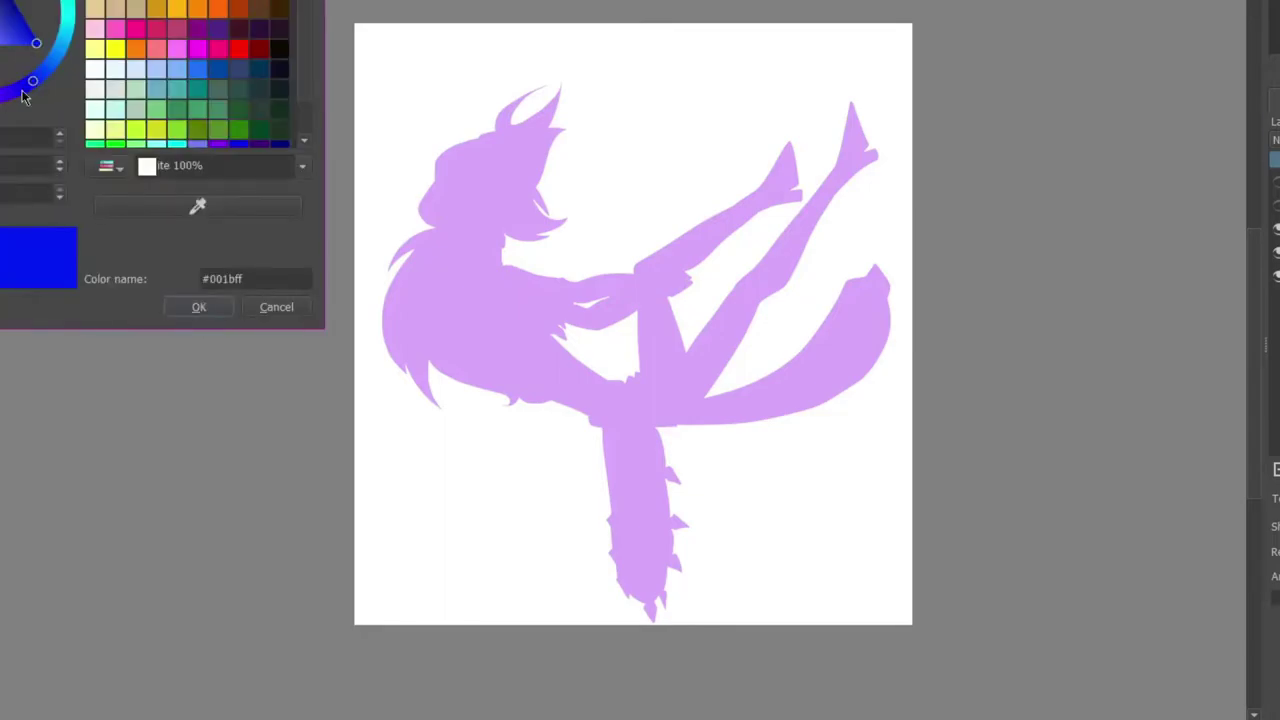
{"action": "left_click", "coordinate": [192, 306]}
{"action": "left_click", "coordinate": [14, 202]}
{"action": "scroll", "coordinate": [653, 30], "scroll_direction": "up", "scroll_amount": 3}
{"action": "mouse_move", "coordinate": [670, 2]}
{"action": "left_mouse_down"}
{"action": "mouse_move", "coordinate": [718, 514]}
{"action": "mouse_move", "coordinate": [669, 715]}
{"action": "left_mouse_up"}
Choose another gradient, shift its inner stops and fill the background vertically from light purple to dark purple
{"action": "left_click", "coordinate": [6, 3]}
{"action": "left_click", "coordinate": [125, 254]}
{"action": "left_click", "coordinate": [12, 116]}
{"action": "left_click_drag", "start_coordinate": [134, 115], "coordinate": [119, 115]}
{"action": "mouse_move", "coordinate": [93, 115]}
{"action": "left_mouse_down"}
{"action": "mouse_move", "coordinate": [43, 114]}
{"action": "mouse_move", "coordinate": [104, 115]}
{"action": "left_mouse_up"}
{"action": "left_click", "coordinate": [156, 166]}
{"action": "left_click_drag", "start_coordinate": [652, 135], "coordinate": [648, 565]}
{"action": "scroll", "coordinate": [648, 566], "scroll_direction": "down", "scroll_amount": 2}
Hide the flat purple silhouette and save the drawing
{"action": "left_click", "coordinate": [1277, 229]}
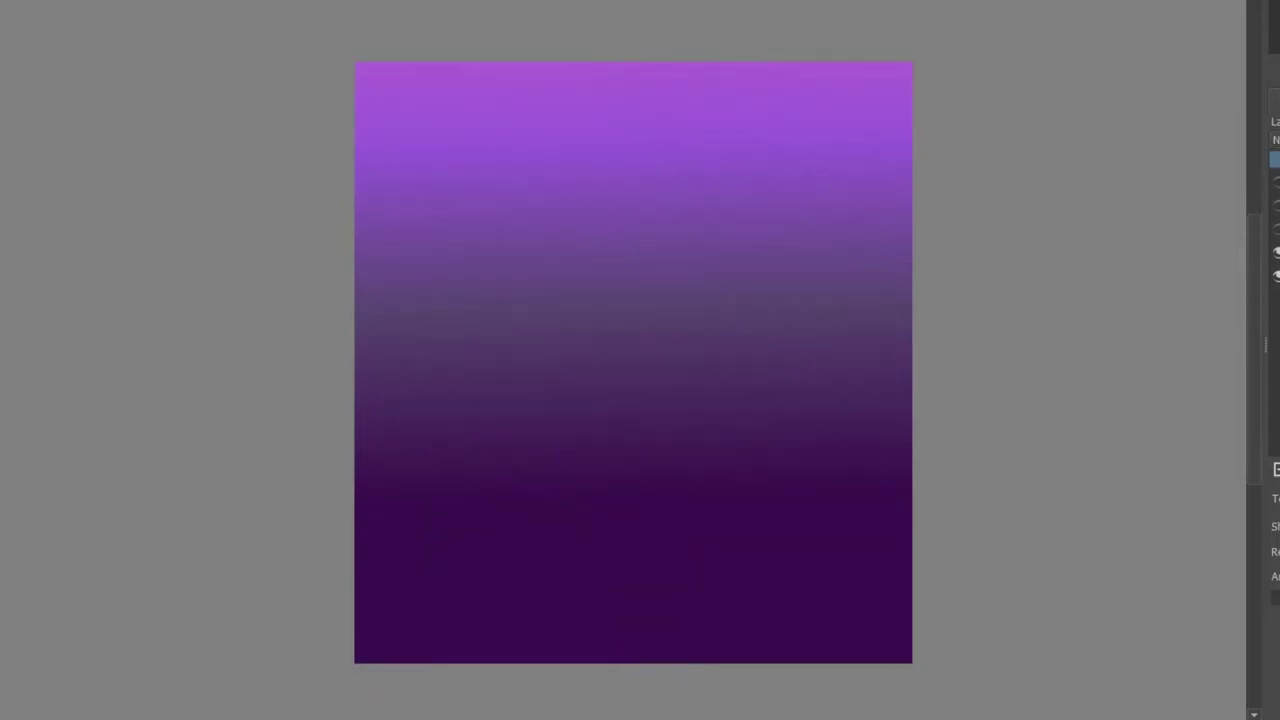
{"action": "key", "text": "ctrl+shift+s"}
{"action": "key", "text": "Return"}
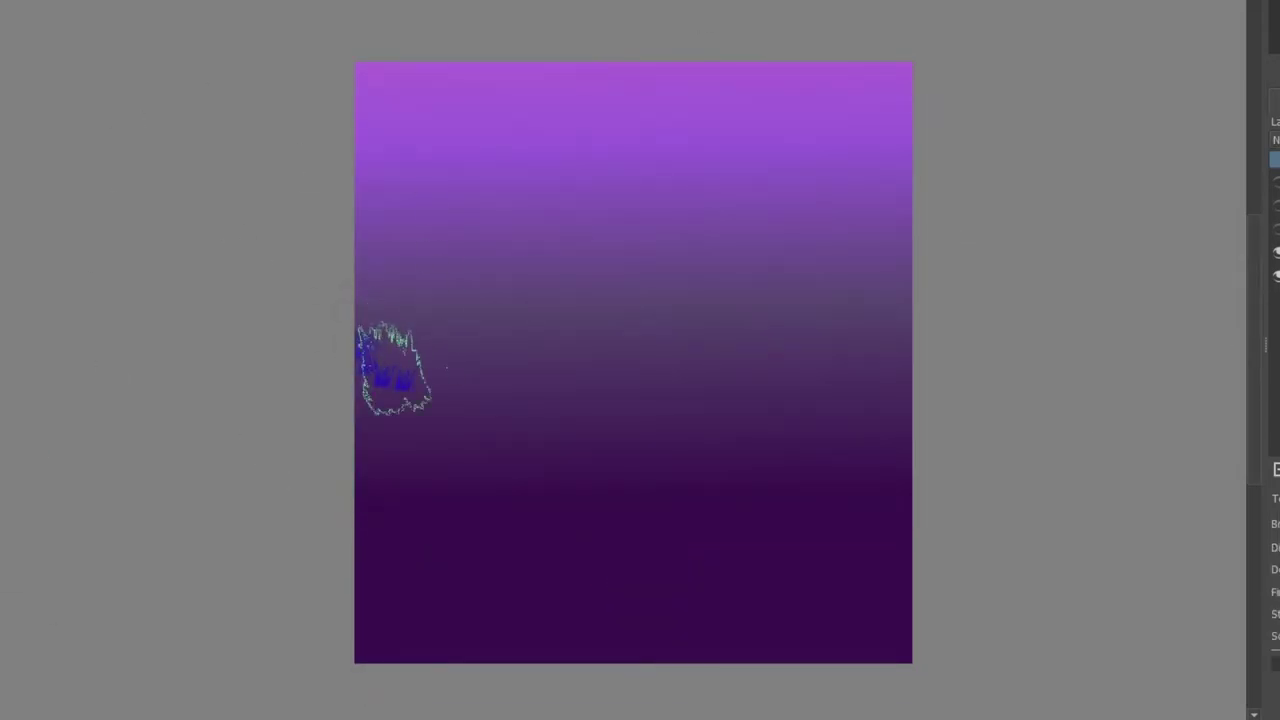
Try blue and magenta grass-brush strokes along the background's sides and lower corners, and clear them
{"action": "left_click_drag", "start_coordinate": [389, 365], "coordinate": [395, 385]}
{"action": "left_click_drag", "start_coordinate": [860, 570], "coordinate": [900, 605]}
{"action": "left_click_drag", "start_coordinate": [400, 360], "coordinate": [430, 320]}
{"action": "left_click_drag", "start_coordinate": [370, 640], "coordinate": [400, 600]}
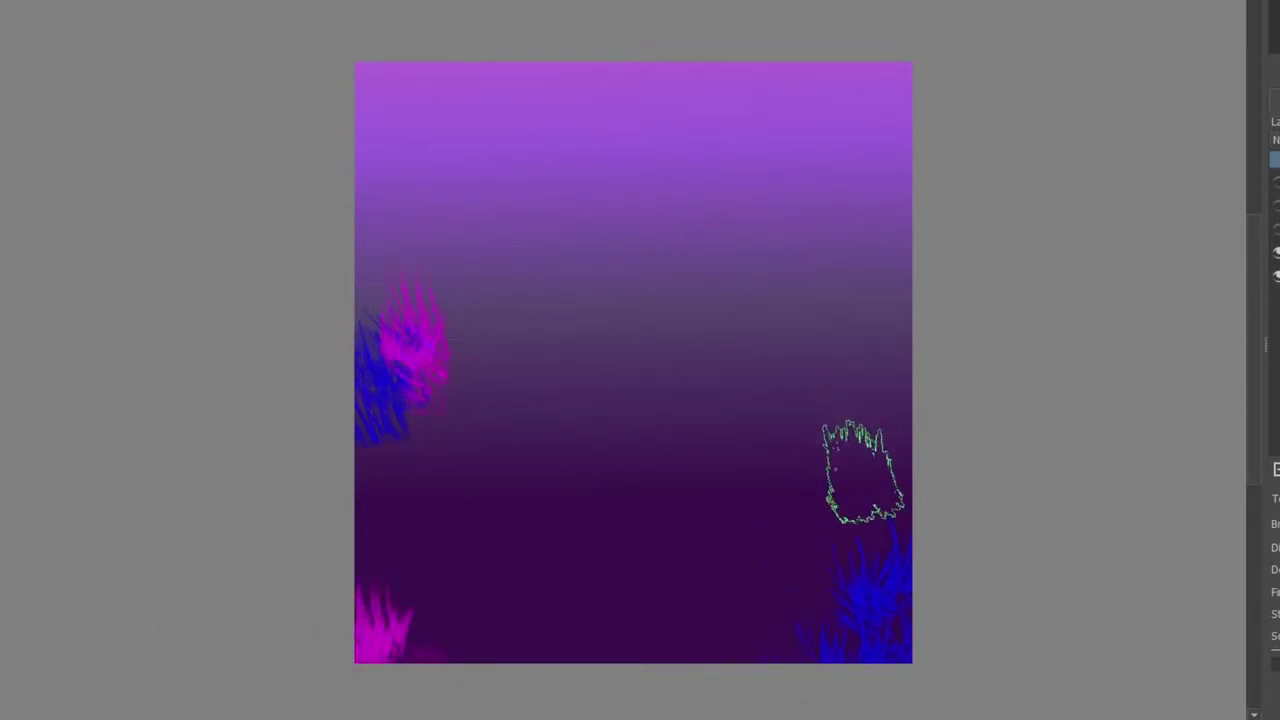
{"action": "left_click_drag", "start_coordinate": [490, 490], "coordinate": [630, 500]}
{"action": "left_click_drag", "start_coordinate": [529, 410], "coordinate": [466, 410]}
{"action": "key", "text": "Delete"}
Paint a descending band of purple and blue grass across the lower background and a lilac tuft at the right edge
{"action": "left_click_drag", "start_coordinate": [390, 370], "coordinate": [885, 605]}
{"action": "mouse_move", "coordinate": [375, 475]}
{"action": "left_mouse_down"}
{"action": "mouse_move", "coordinate": [388, 458]}
{"action": "mouse_move", "coordinate": [828, 629]}
{"action": "left_mouse_up"}
{"action": "left_click_drag", "start_coordinate": [820, 410], "coordinate": [885, 415]}
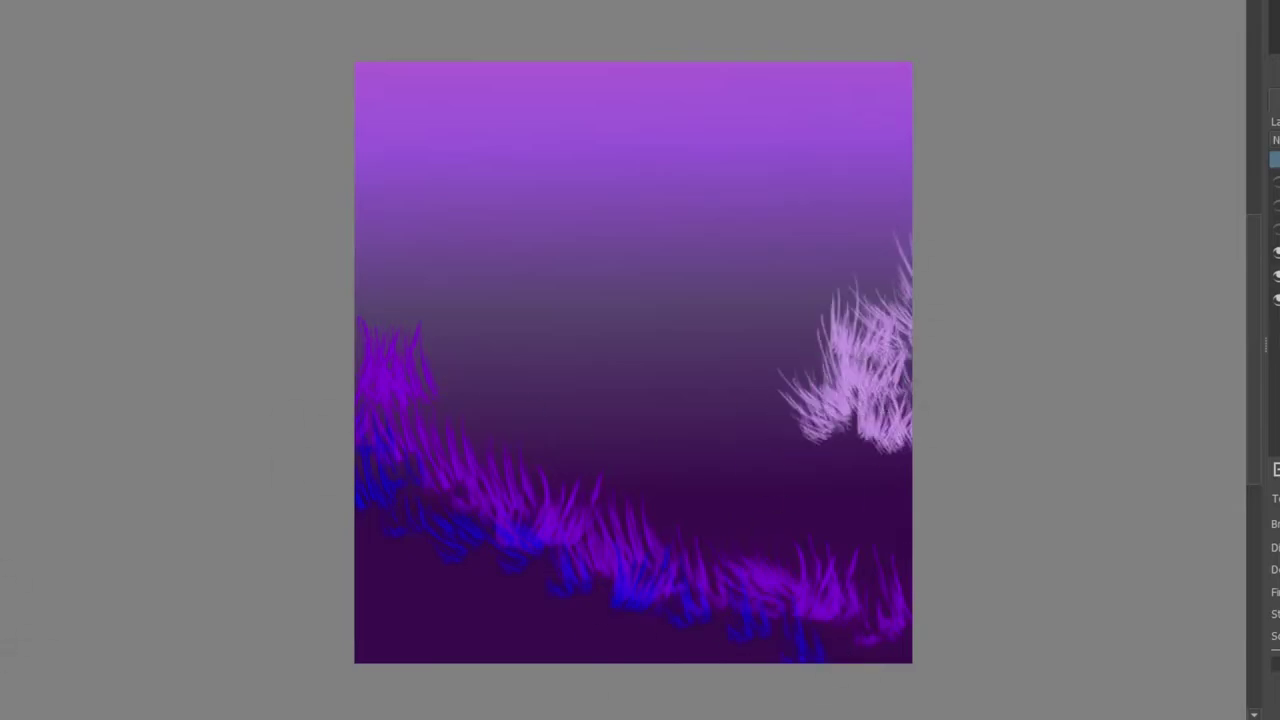
Try blending the painted grass and lilac tuft smoothly into the gradient background, and undo the blending strokes
{"action": "mouse_move", "coordinate": [880, 330]}
{"action": "left_mouse_down"}
{"action": "mouse_move", "coordinate": [894, 525]}
{"action": "mouse_move", "coordinate": [472, 537]}
{"action": "mouse_move", "coordinate": [780, 509]}
{"action": "mouse_move", "coordinate": [717, 662]}
{"action": "left_mouse_up"}
{"action": "mouse_move", "coordinate": [557, 521]}
{"action": "left_mouse_down"}
{"action": "mouse_move", "coordinate": [595, 368]}
{"action": "mouse_move", "coordinate": [758, 617]}
{"action": "mouse_move", "coordinate": [826, 534]}
{"action": "left_mouse_up"}
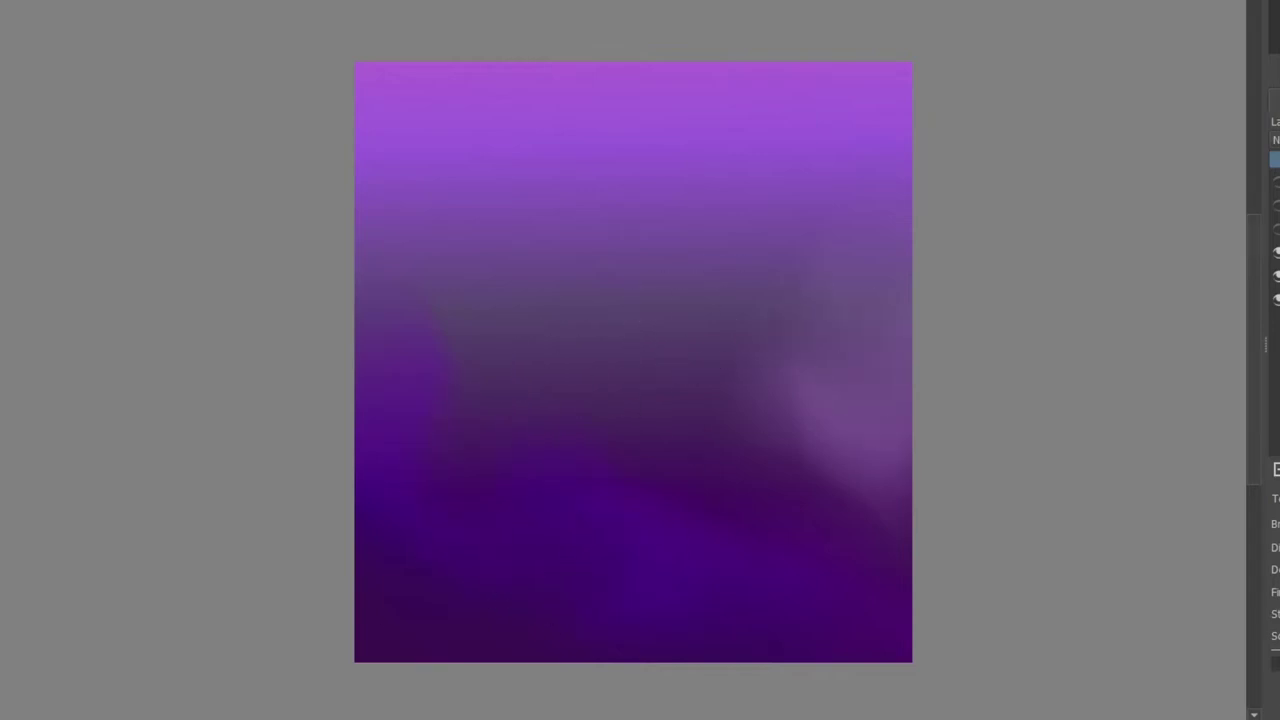
{"action": "mouse_move", "coordinate": [198, 719]}
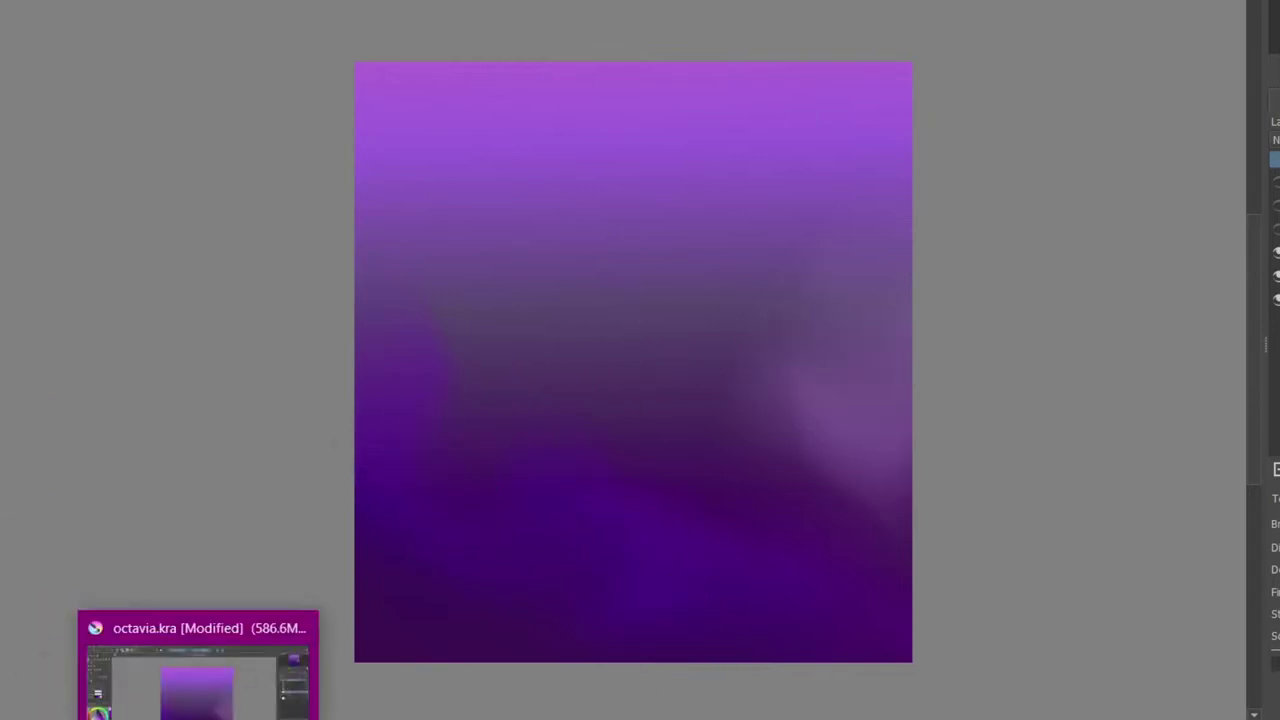
{"action": "key", "text": "ctrl+z"}
{"action": "key", "text": "ctrl+z"}
{"action": "key", "text": "ctrl+z"}
{"action": "key", "text": "ctrl+z"}
Stamp white and violet leaf-splatter patches along both sides and in three corners of the grassy background
{"action": "left_click", "coordinate": [395, 450]}
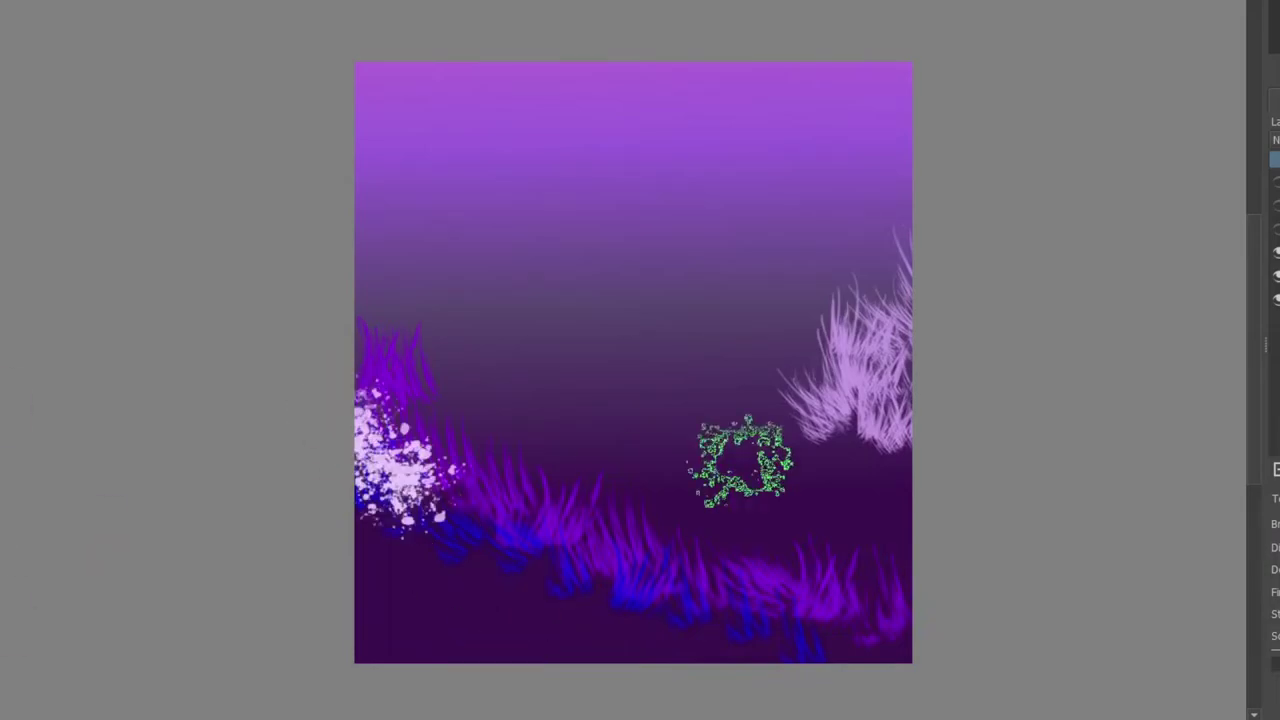
{"action": "left_click", "coordinate": [870, 395]}
{"action": "left_click", "coordinate": [390, 628]}
{"action": "left_click", "coordinate": [820, 535]}
{"action": "left_click", "coordinate": [390, 150]}
{"action": "left_click_drag", "start_coordinate": [430, 100], "coordinate": [452, 132]}
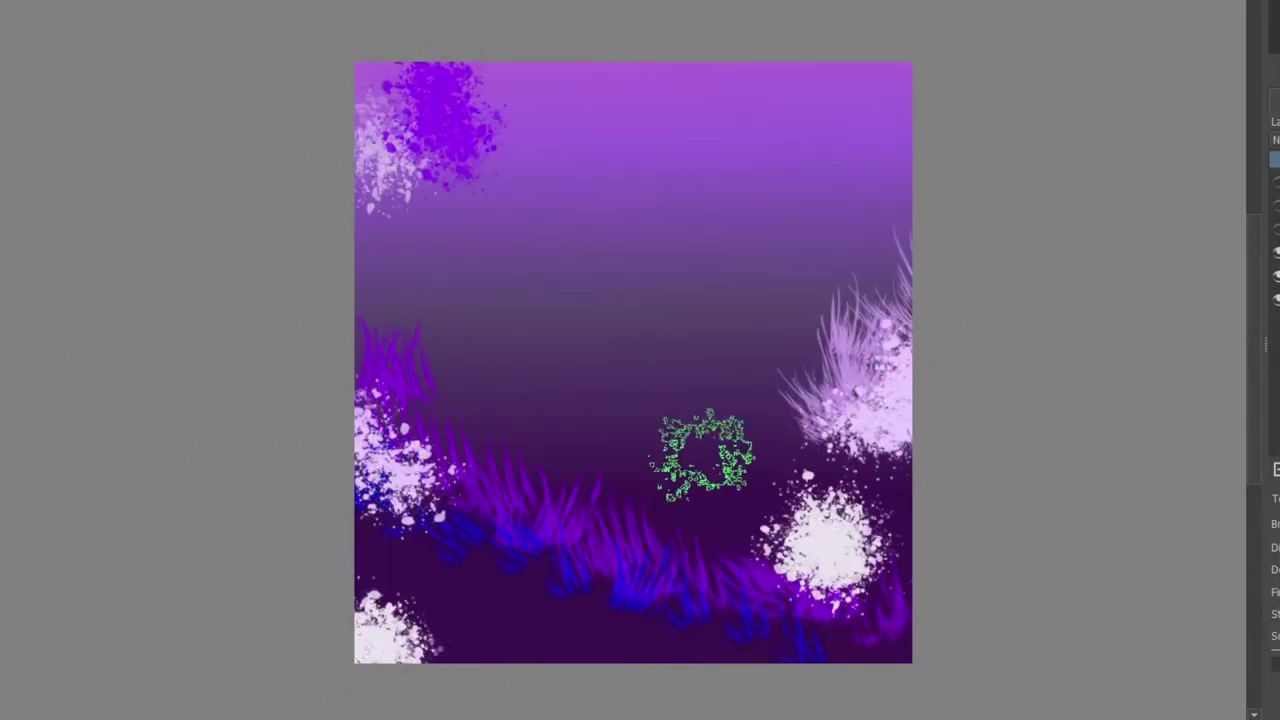
Paint violet splatter over the right-hand grass and dark blue splatter along the grass band and lower edge
{"action": "left_click_drag", "start_coordinate": [828, 440], "coordinate": [880, 475]}
{"action": "mouse_move", "coordinate": [400, 505]}
{"action": "left_mouse_down"}
{"action": "mouse_move", "coordinate": [660, 626]}
{"action": "mouse_move", "coordinate": [885, 632]}
{"action": "left_mouse_up"}
{"action": "left_click_drag", "start_coordinate": [530, 652], "coordinate": [949, 657]}
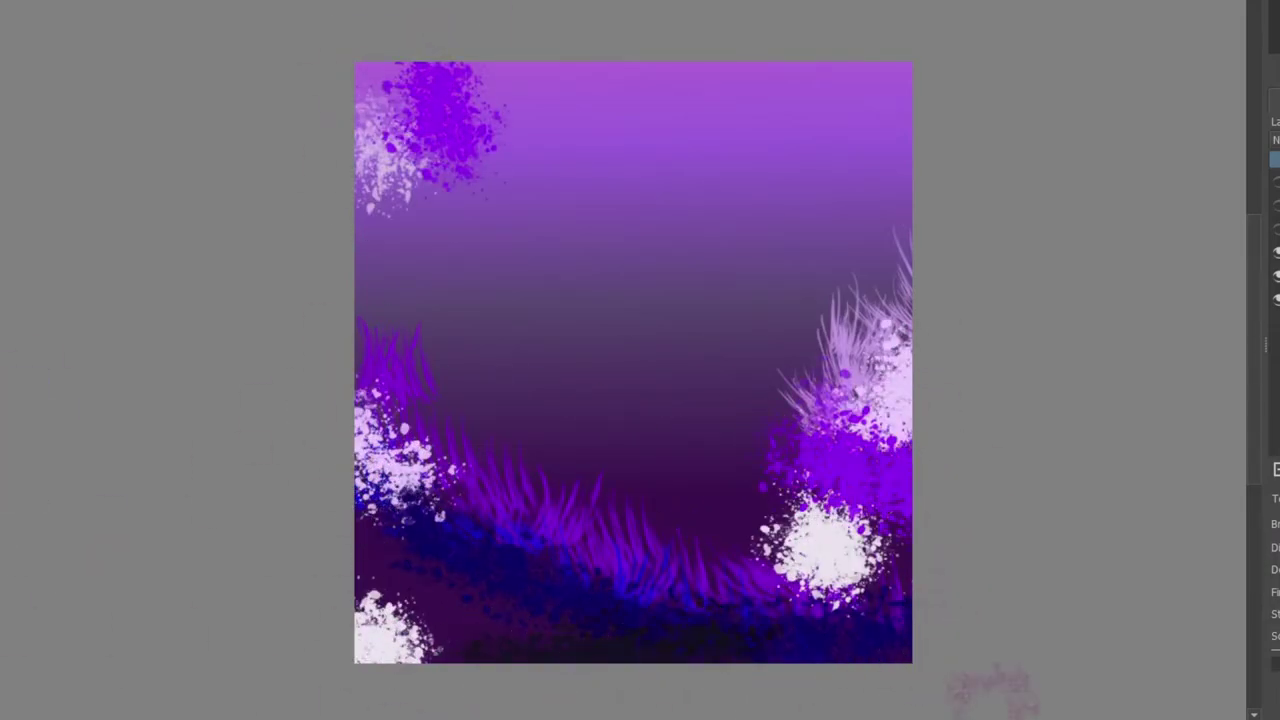
Add light splatter to the background's upper corners and blend all the splatter and grass into soft colour patches
{"action": "left_click", "coordinate": [432, 155]}
{"action": "mouse_move", "coordinate": [708, 142]}
{"action": "left_mouse_down"}
{"action": "mouse_move", "coordinate": [895, 78]}
{"action": "mouse_move", "coordinate": [748, 121]}
{"action": "mouse_move", "coordinate": [865, 82]}
{"action": "mouse_move", "coordinate": [746, 180]}
{"action": "left_mouse_up"}
{"action": "mouse_move", "coordinate": [375, 135]}
{"action": "left_mouse_down"}
{"action": "mouse_move", "coordinate": [493, 136]}
{"action": "mouse_move", "coordinate": [445, 160]}
{"action": "left_mouse_up"}
{"action": "mouse_move", "coordinate": [757, 625]}
{"action": "left_mouse_down"}
{"action": "mouse_move", "coordinate": [811, 377]}
{"action": "mouse_move", "coordinate": [386, 443]}
{"action": "mouse_move", "coordinate": [502, 660]}
{"action": "mouse_move", "coordinate": [797, 377]}
{"action": "mouse_move", "coordinate": [380, 366]}
{"action": "mouse_move", "coordinate": [769, 331]}
{"action": "mouse_move", "coordinate": [860, 551]}
{"action": "mouse_move", "coordinate": [494, 509]}
{"action": "mouse_move", "coordinate": [469, 346]}
{"action": "mouse_move", "coordinate": [420, 651]}
{"action": "mouse_move", "coordinate": [754, 361]}
{"action": "mouse_move", "coordinate": [430, 120]}
{"action": "mouse_move", "coordinate": [480, 165]}
{"action": "left_mouse_up"}
{"action": "mouse_move", "coordinate": [143, 718]}
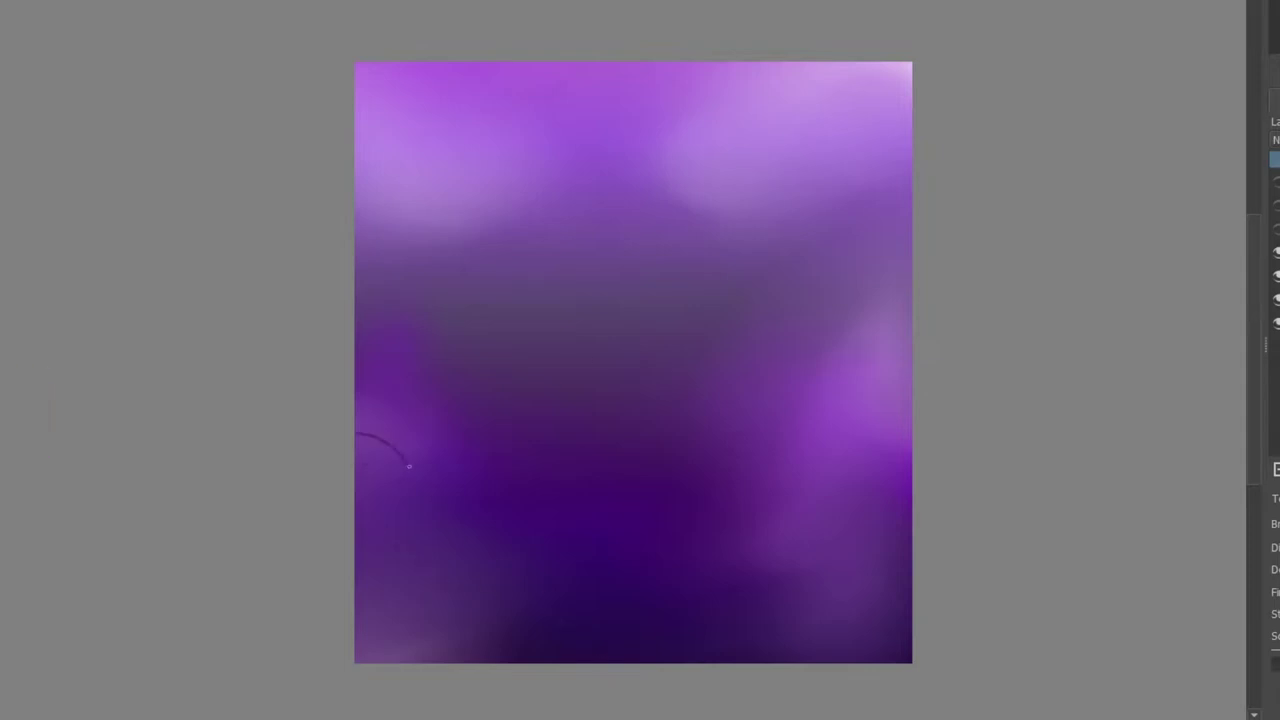
Draw a dark purple scalloped cloud outline across the lower background, dipping in the middle and rising toward the right edge
{"action": "mouse_move", "coordinate": [380, 462]}
{"action": "left_mouse_down"}
{"action": "mouse_move", "coordinate": [482, 541]}
{"action": "mouse_move", "coordinate": [523, 617]}
{"action": "left_mouse_up"}
{"action": "key", "text": "ctrl+z"}
{"action": "key", "text": "ctrl+z"}
{"action": "left_click_drag", "start_coordinate": [704, 502], "coordinate": [912, 366]}
Hide the background layers, select the area below the cloud outline, and fill it with dark purple on a new layer
{"action": "left_click", "coordinate": [1277, 300]}
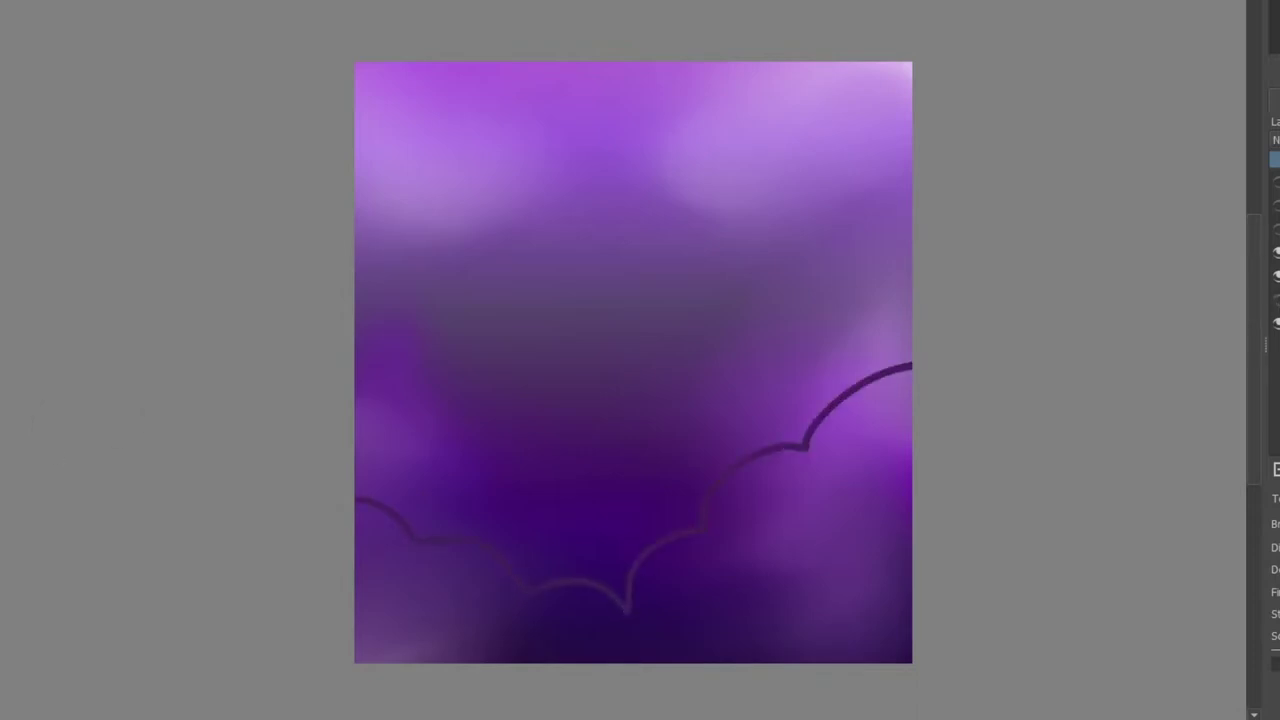
{"action": "left_click", "coordinate": [1277, 277]}
{"action": "left_click", "coordinate": [780, 516]}
{"action": "key", "text": "Insert"}
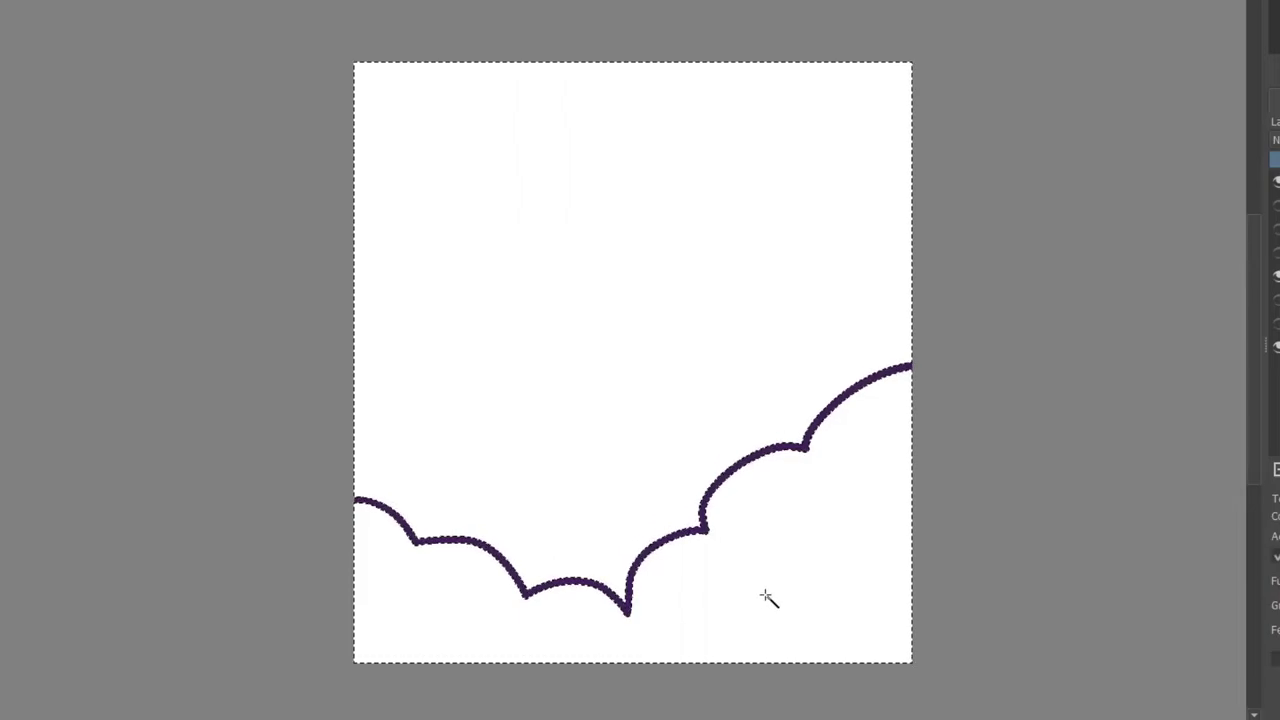
{"action": "mouse_move", "coordinate": [380, 600]}
{"action": "left_mouse_down"}
{"action": "mouse_move", "coordinate": [437, 586]}
{"action": "mouse_move", "coordinate": [813, 627]}
{"action": "left_mouse_up"}
{"action": "key", "text": "shift+BackSpace"}
Enlarge the cloud shape into a taller bank and recolour it a darker purple
{"action": "key", "text": "ctrl+t"}
{"action": "left_click_drag", "start_coordinate": [911, 369], "coordinate": [912, 297]}
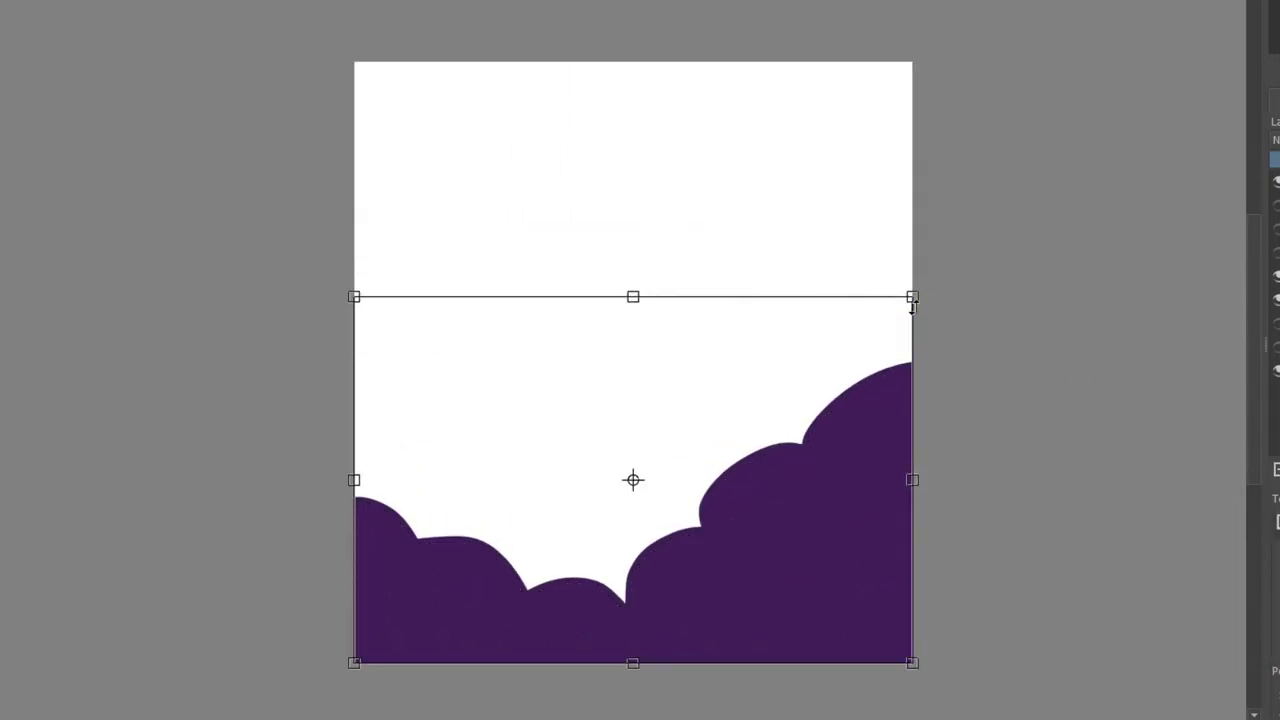
{"action": "left_click_drag", "start_coordinate": [352, 296], "coordinate": [331, 267]}
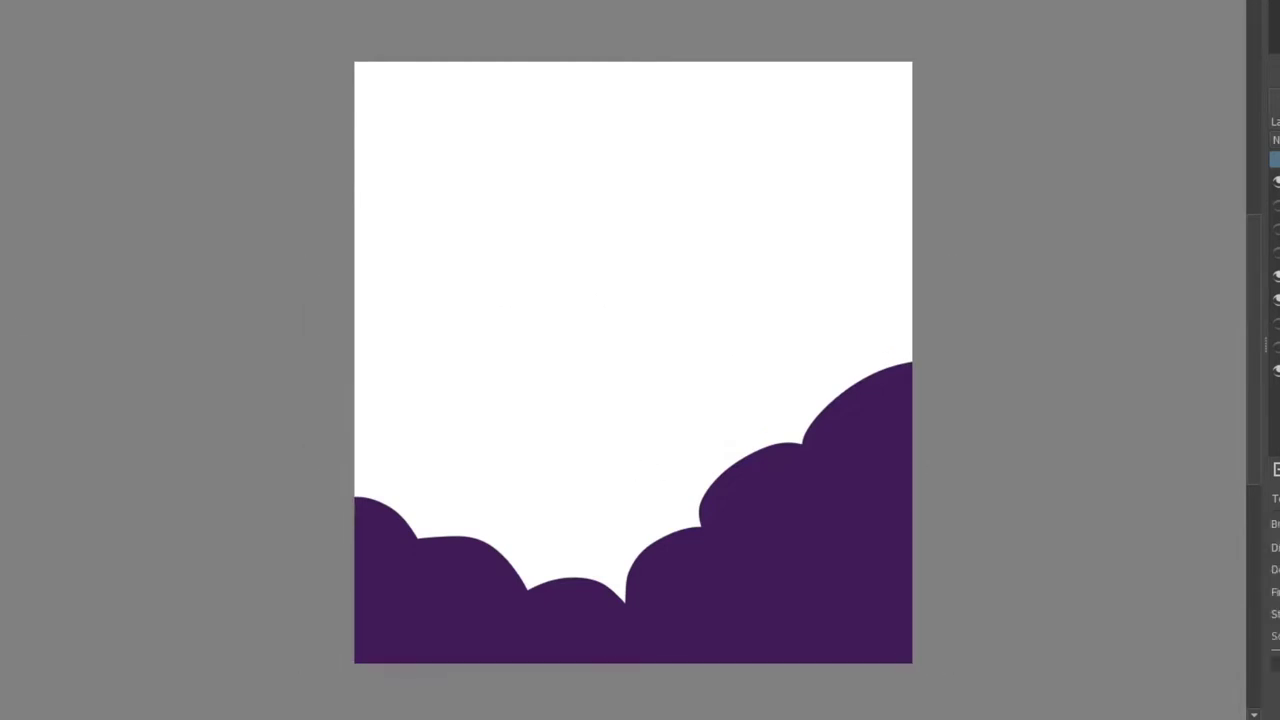
{"action": "key", "text": "Return"}
{"action": "mouse_move", "coordinate": [357, 470]}
{"action": "left_mouse_down"}
{"action": "mouse_move", "coordinate": [573, 567]}
{"action": "mouse_move", "coordinate": [725, 488]}
{"action": "mouse_move", "coordinate": [805, 532]}
{"action": "mouse_move", "coordinate": [873, 171]}
{"action": "mouse_move", "coordinate": [371, 524]}
{"action": "mouse_move", "coordinate": [366, 644]}
{"action": "mouse_move", "coordinate": [908, 648]}
{"action": "left_mouse_up"}
{"action": "key", "text": "ctrl+shift+a"}
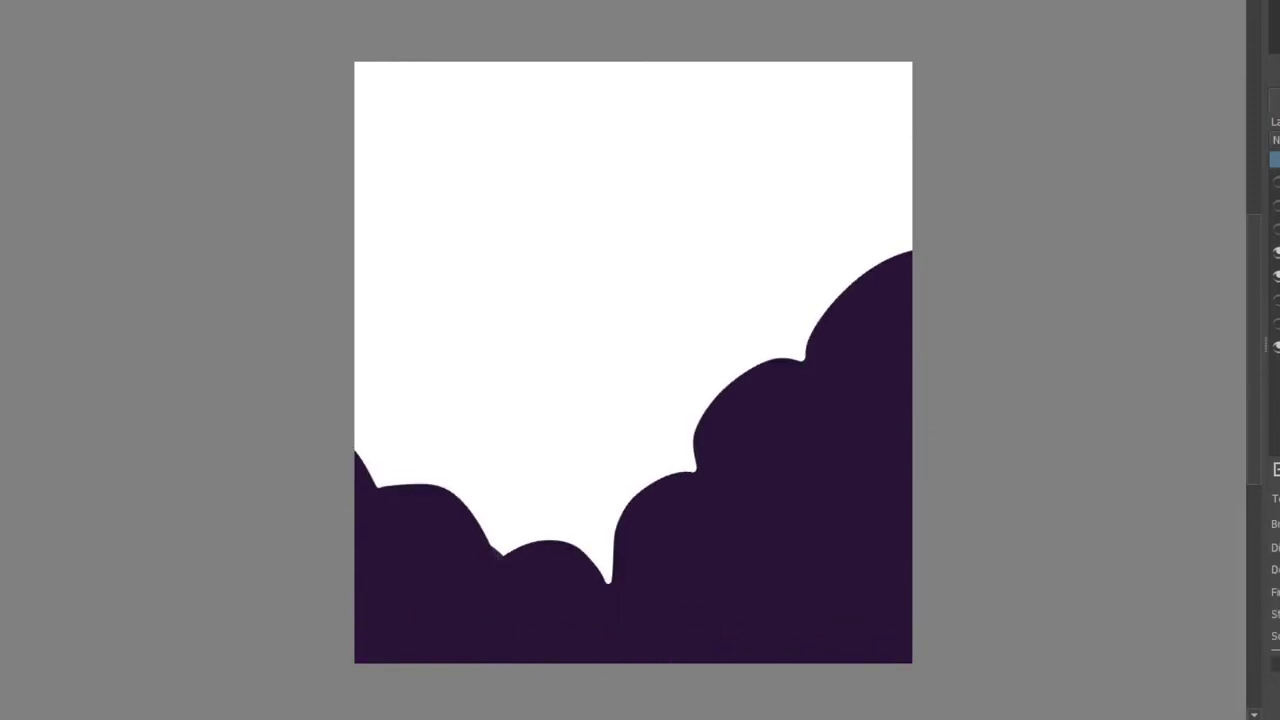
Select a freehand scalloped cloud shape across the canvas's lower edge and fill it with light lilac
{"action": "left_click_drag", "start_coordinate": [848, 515], "coordinate": [960, 685]}
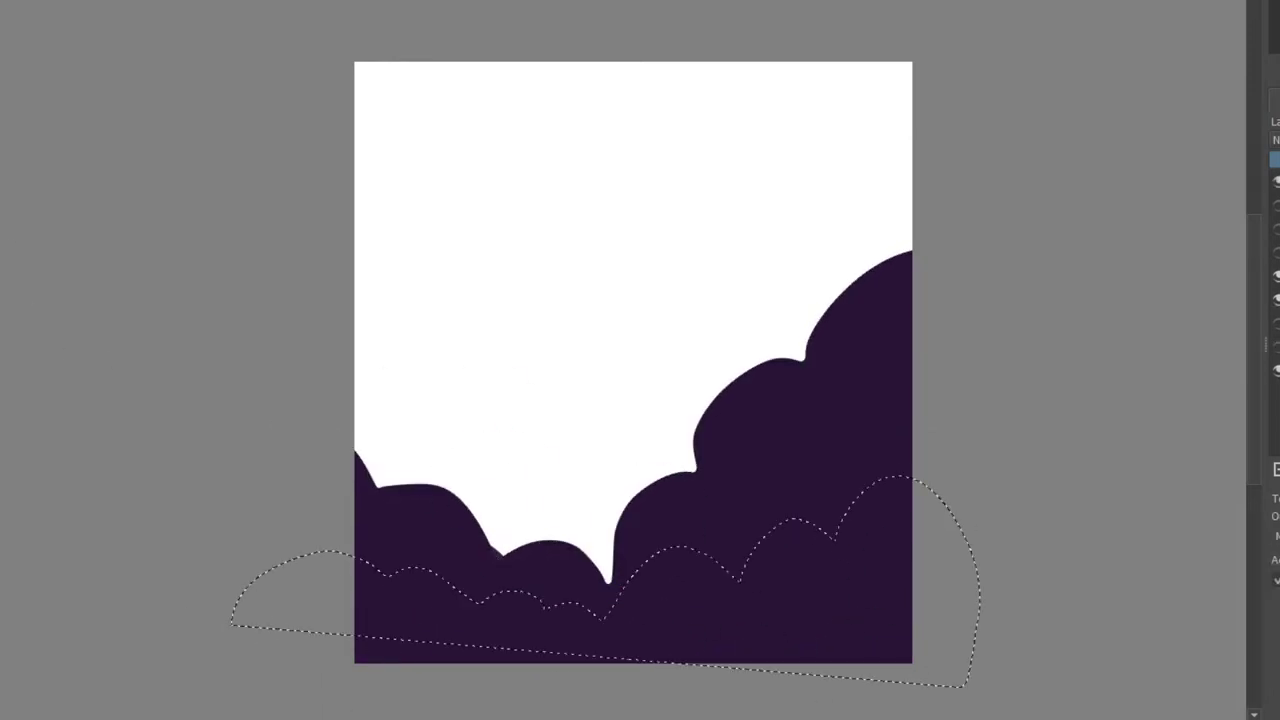
{"action": "mouse_move", "coordinate": [218, 660]}
{"action": "left_mouse_down"}
{"action": "mouse_move", "coordinate": [985, 582]}
{"action": "mouse_move", "coordinate": [333, 676]}
{"action": "mouse_move", "coordinate": [265, 665]}
{"action": "left_mouse_up"}
{"action": "key", "text": "b"}
{"action": "mouse_move", "coordinate": [368, 600]}
{"action": "left_mouse_down"}
{"action": "mouse_move", "coordinate": [857, 600]}
{"action": "mouse_move", "coordinate": [735, 530]}
{"action": "left_mouse_up"}
{"action": "key", "text": "ctrl+shift+a"}
{"action": "key", "text": "ctrl+z"}
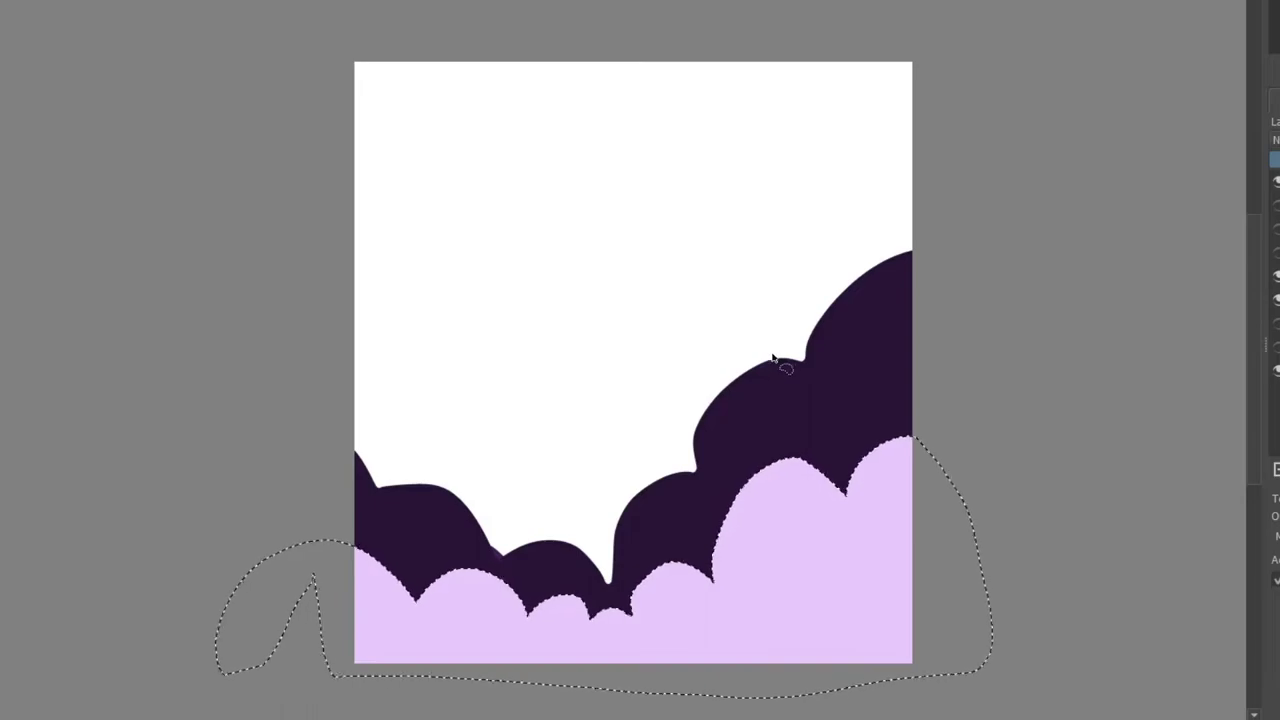
{"action": "key", "text": "ctrl+z"}
{"action": "mouse_move", "coordinate": [370, 640]}
{"action": "left_mouse_down"}
{"action": "mouse_move", "coordinate": [405, 620]}
{"action": "mouse_move", "coordinate": [712, 575]}
{"action": "mouse_move", "coordinate": [880, 520]}
{"action": "left_mouse_up"}
{"action": "key", "text": "ctrl+shift+a"}
Show the gradient background layers and make the cloud layers semi-transparent over them
{"action": "left_click", "coordinate": [1276, 323]}
{"action": "left_click", "coordinate": [1276, 347]}
{"action": "left_click", "coordinate": [1277, 159]}
{"action": "left_click", "coordinate": [1277, 159]}
{"action": "left_click", "coordinate": [1277, 159]}
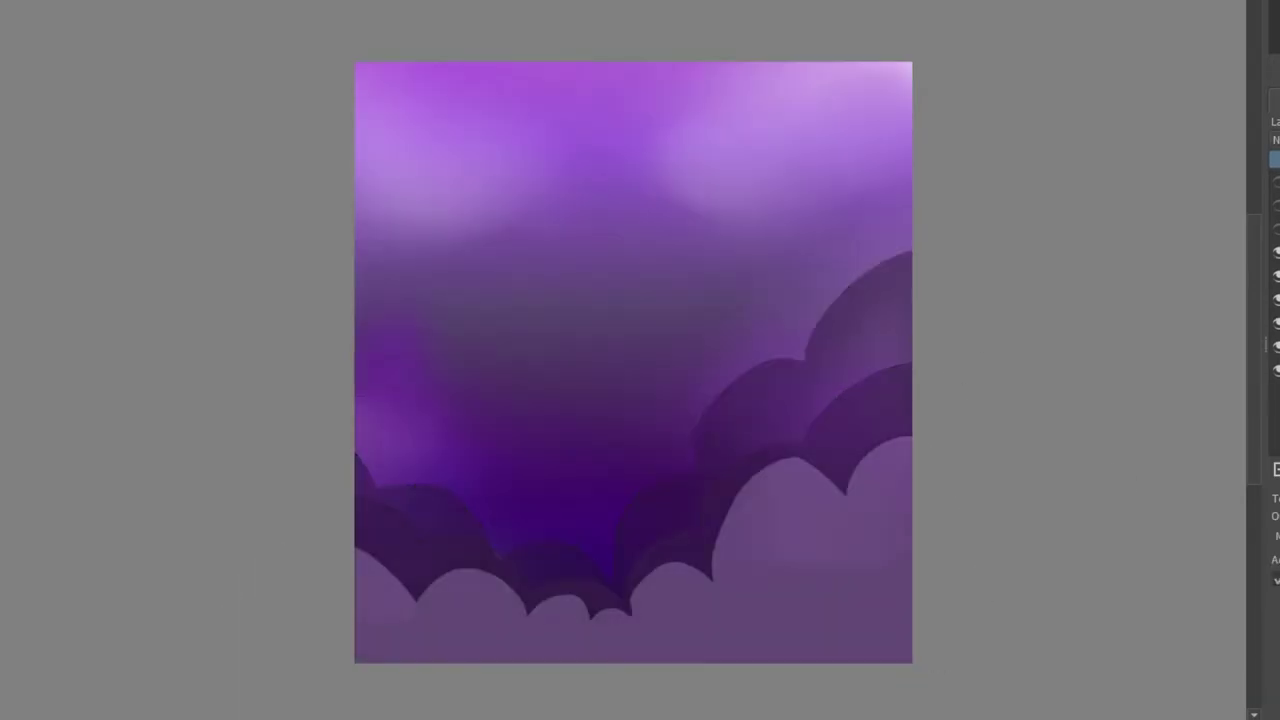
Select a freehand scalloped cloud down the canvas's left side and fill it with translucent dark purple
{"action": "left_click", "coordinate": [4, 125]}
{"action": "left_click_drag", "start_coordinate": [330, 340], "coordinate": [822, 192]}
{"action": "left_click_drag", "start_coordinate": [700, 663], "coordinate": [562, 497]}
{"action": "left_click_drag", "start_coordinate": [503, 664], "coordinate": [508, 716]}
{"action": "key", "text": "Escape"}
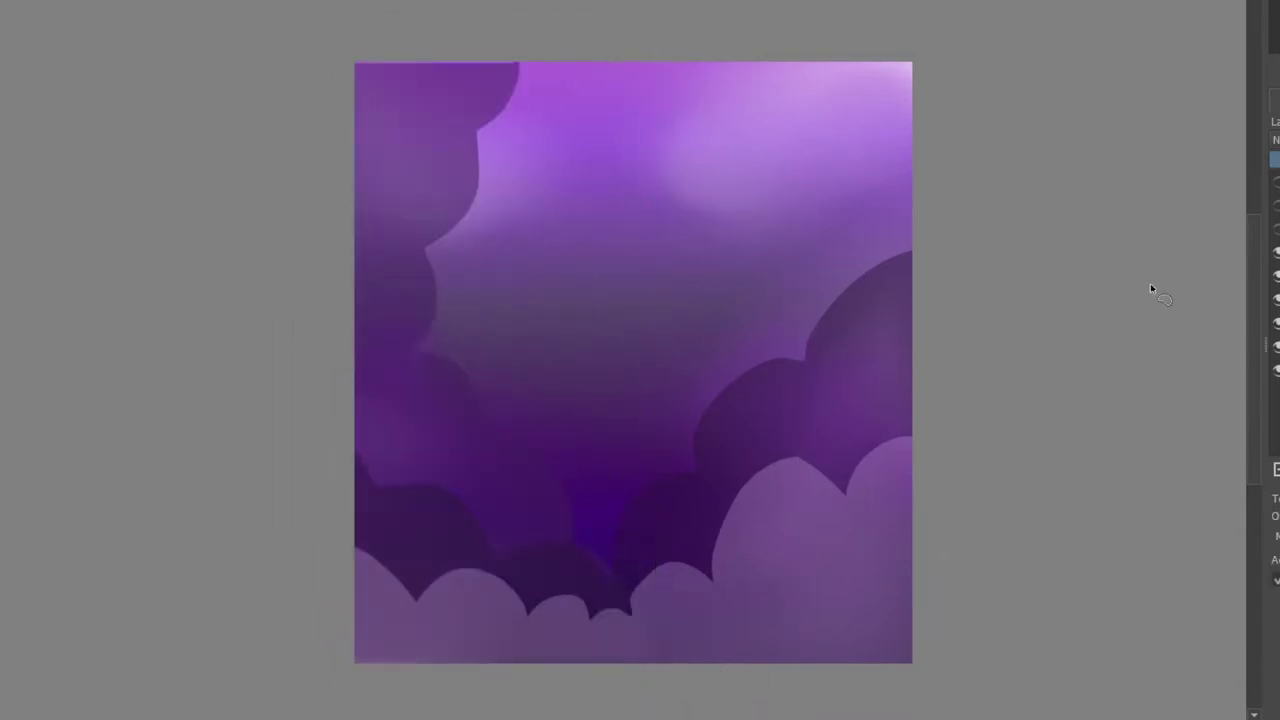
Rotate a dark cloud shape and position it over the canvas's upper right corner
{"action": "key", "text": "ctrl+t"}
{"action": "left_click_drag", "start_coordinate": [1078, 254], "coordinate": [440, 65]}
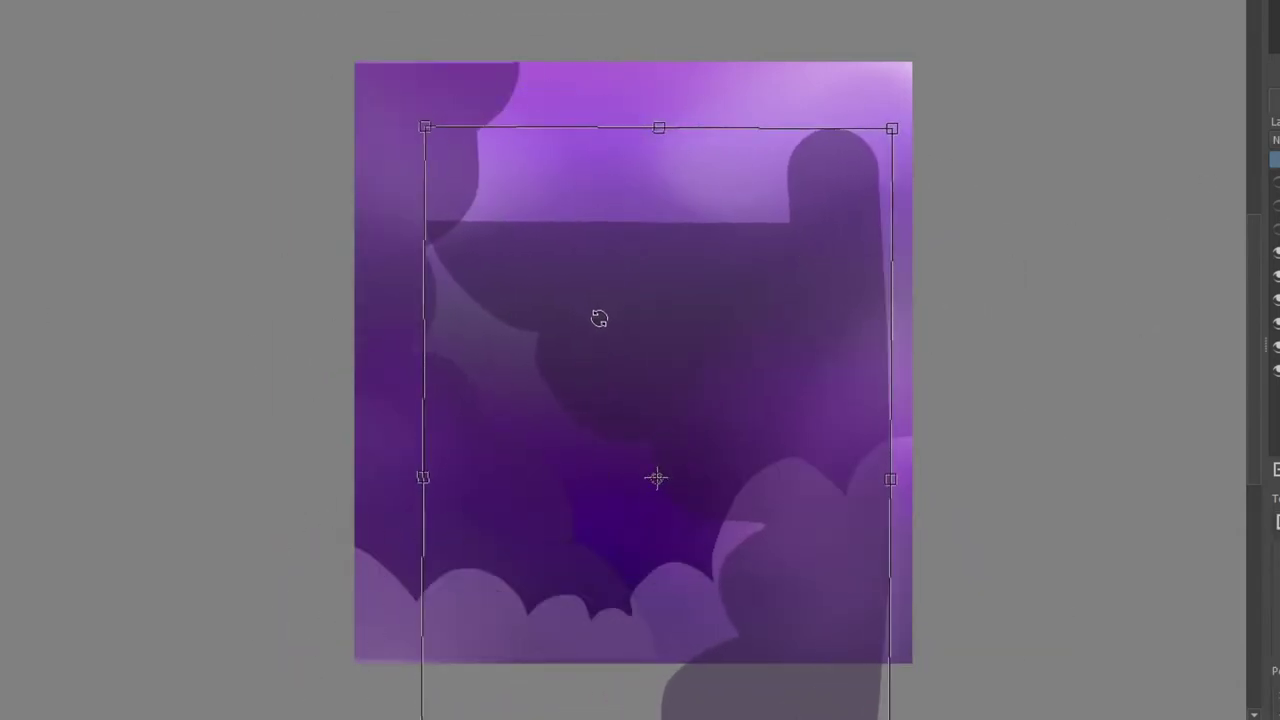
{"action": "left_click_drag", "start_coordinate": [598, 317], "coordinate": [718, 157]}
{"action": "mouse_move", "coordinate": [778, 668]}
{"action": "left_mouse_down"}
{"action": "mouse_move", "coordinate": [778, 714]}
{"action": "mouse_move", "coordinate": [771, 683]}
{"action": "left_mouse_up"}
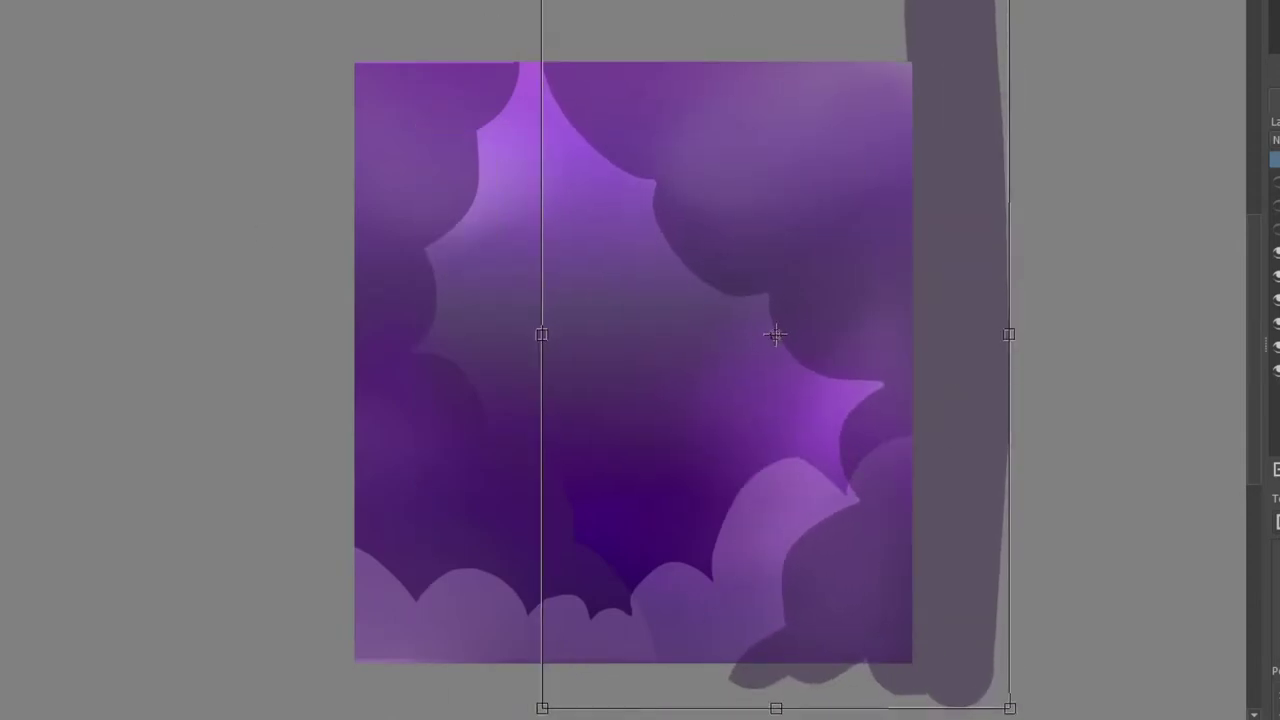
{"action": "key", "text": "Return"}
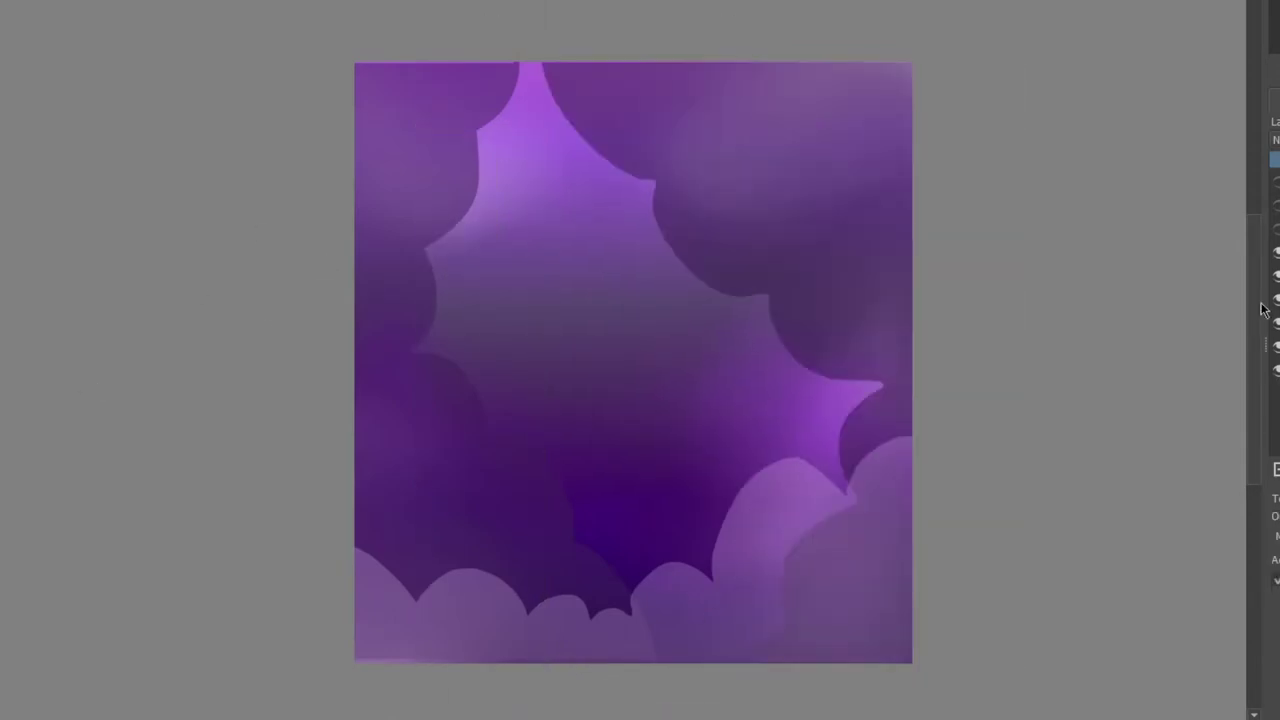
Stretch the left-hand cloud shape slightly so it reaches past the canvas's upper and lower edges
{"action": "key", "text": "ctrl+t"}
{"action": "left_click_drag", "start_coordinate": [505, 28], "coordinate": [504, 24]}
{"action": "left_click_drag", "start_coordinate": [504, 717], "coordinate": [504, 719]}
{"action": "key", "text": "Return"}
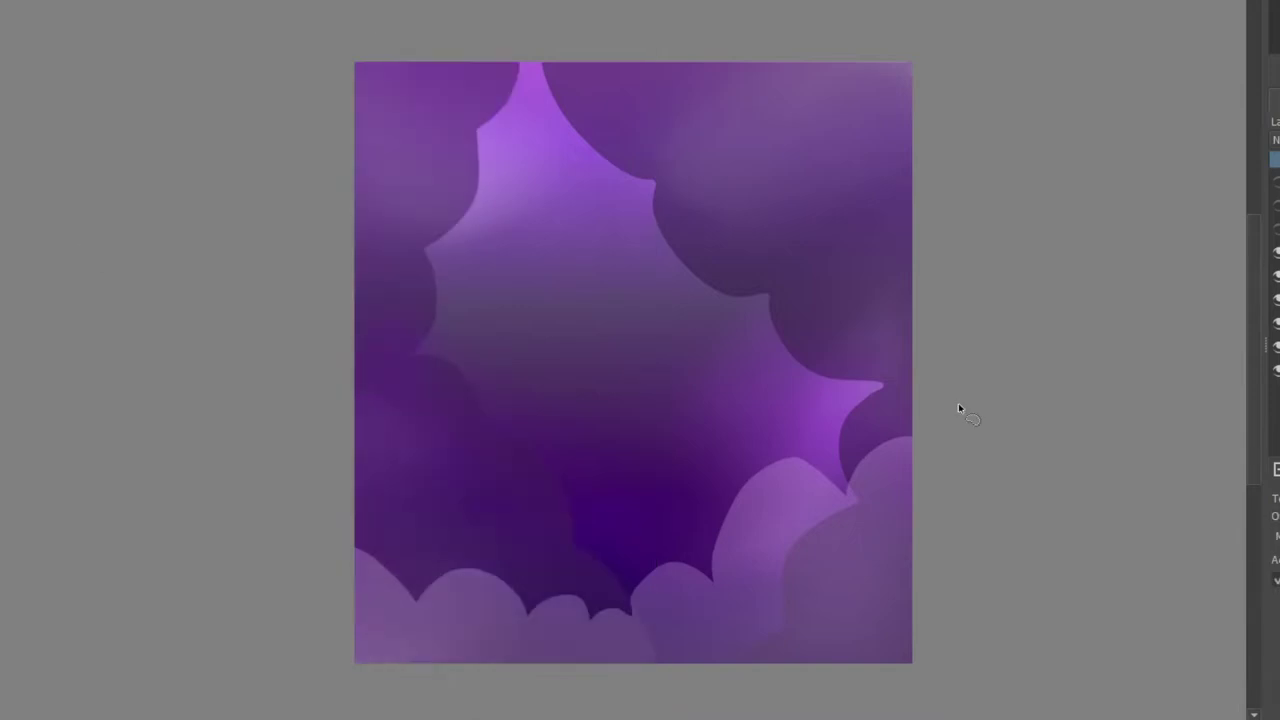
Select a wavy freehand cloud band across the canvas's upper edge and fill it with translucent lilac on a new layer
{"action": "left_click_drag", "start_coordinate": [820, 133], "coordinate": [331, 63]}
{"action": "key", "text": "Insert"}
{"action": "key", "text": "b"}
{"action": "left_click_drag", "start_coordinate": [903, 113], "coordinate": [616, 82]}
{"action": "left_click_drag", "start_coordinate": [500, 100], "coordinate": [390, 110]}
{"action": "key", "text": "ctrl+d"}
{"action": "key", "text": "ctrl+t"}
{"action": "key", "text": "Return"}
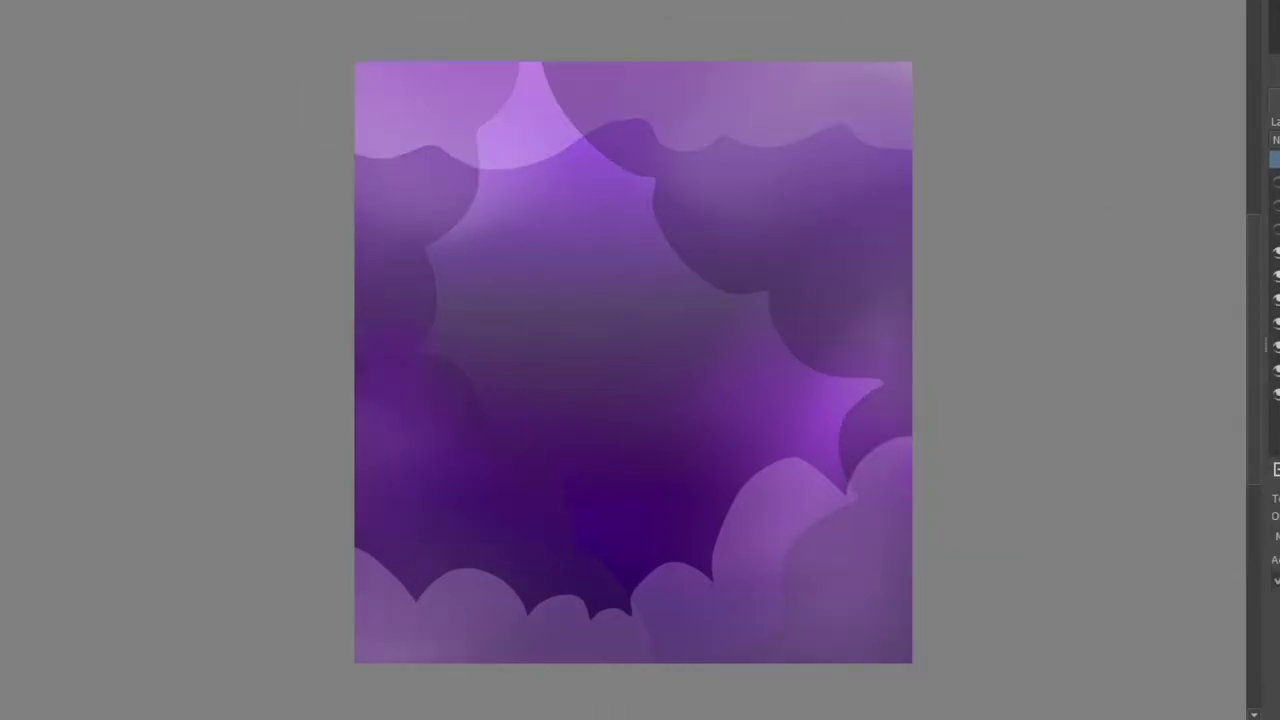
Show the creature's layers and apply a purple gradient across its line art
{"action": "left_click", "coordinate": [1277, 229]}
{"action": "left_click", "coordinate": [1277, 205]}
{"action": "left_click", "coordinate": [1277, 180]}
{"action": "key", "text": "ctrl+t"}
{"action": "key", "text": "g"}
{"action": "left_click_drag", "start_coordinate": [604, 630], "coordinate": [670, 657]}
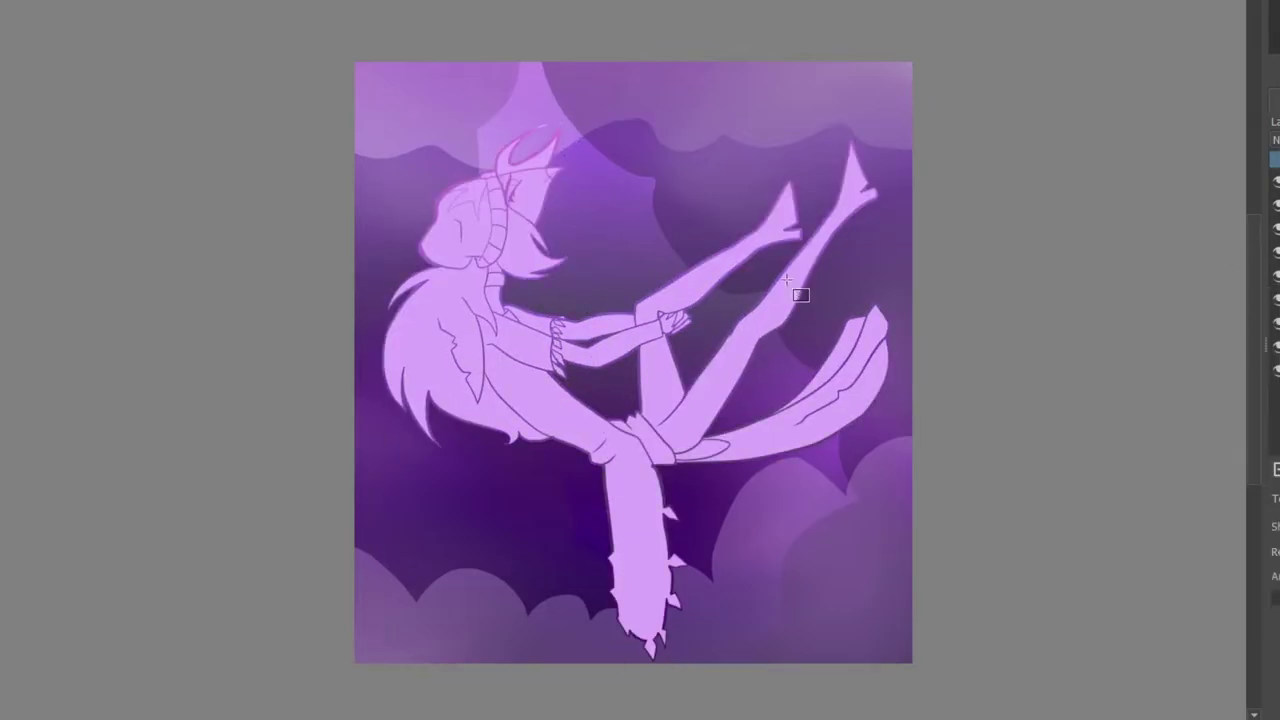
Recolour two stops of the custom gradient used for the line art
{"action": "left_click", "coordinate": [4, 2]}
{"action": "left_click", "coordinate": [78, 249]}
{"action": "left_click", "coordinate": [187, 117]}
{"action": "left_click", "coordinate": [64, 138]}
{"action": "left_click_drag", "start_coordinate": [20, 65], "coordinate": [0, 45]}
{"action": "left_click", "coordinate": [199, 307]}
{"action": "left_click", "coordinate": [10, 117]}
{"action": "left_click", "coordinate": [63, 139]}
{"action": "left_click", "coordinate": [0, 98]}
{"action": "left_click", "coordinate": [2, 2]}
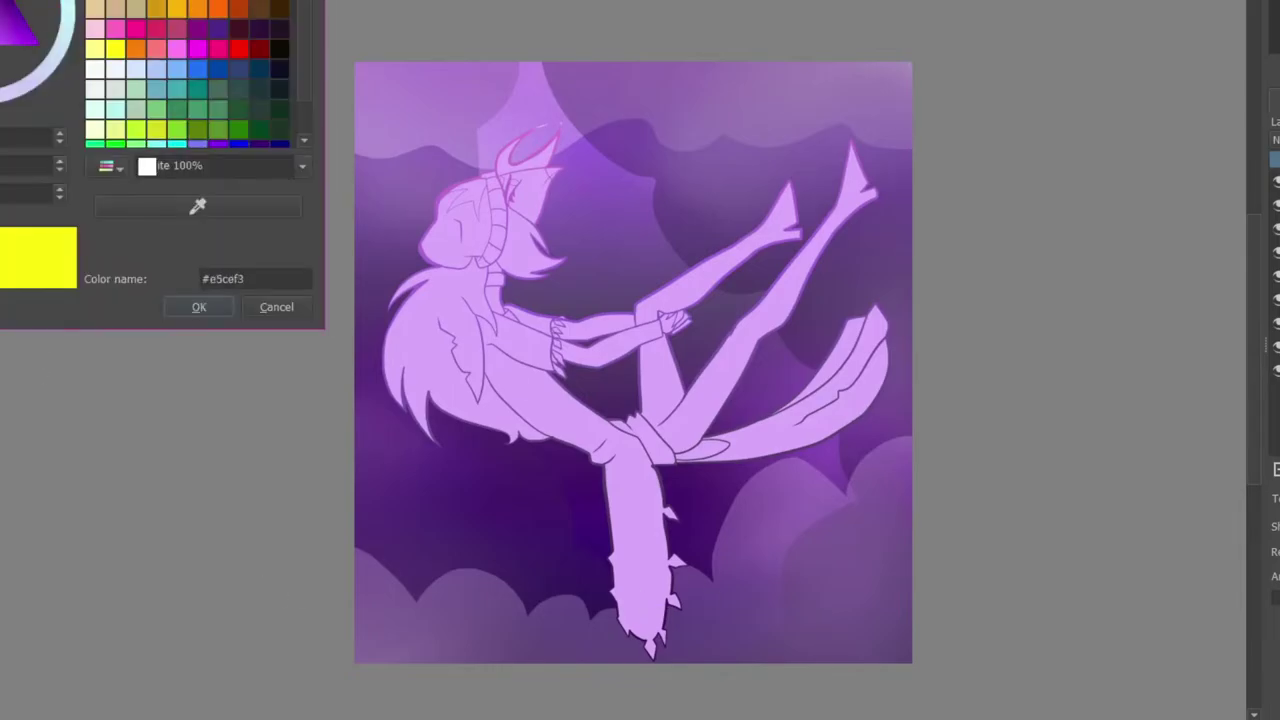
{"action": "left_click", "coordinate": [199, 307]}
Recolour the starting stop of the custom line art gradient
{"action": "left_click", "coordinate": [110, 115]}
{"action": "left_click", "coordinate": [53, 115]}
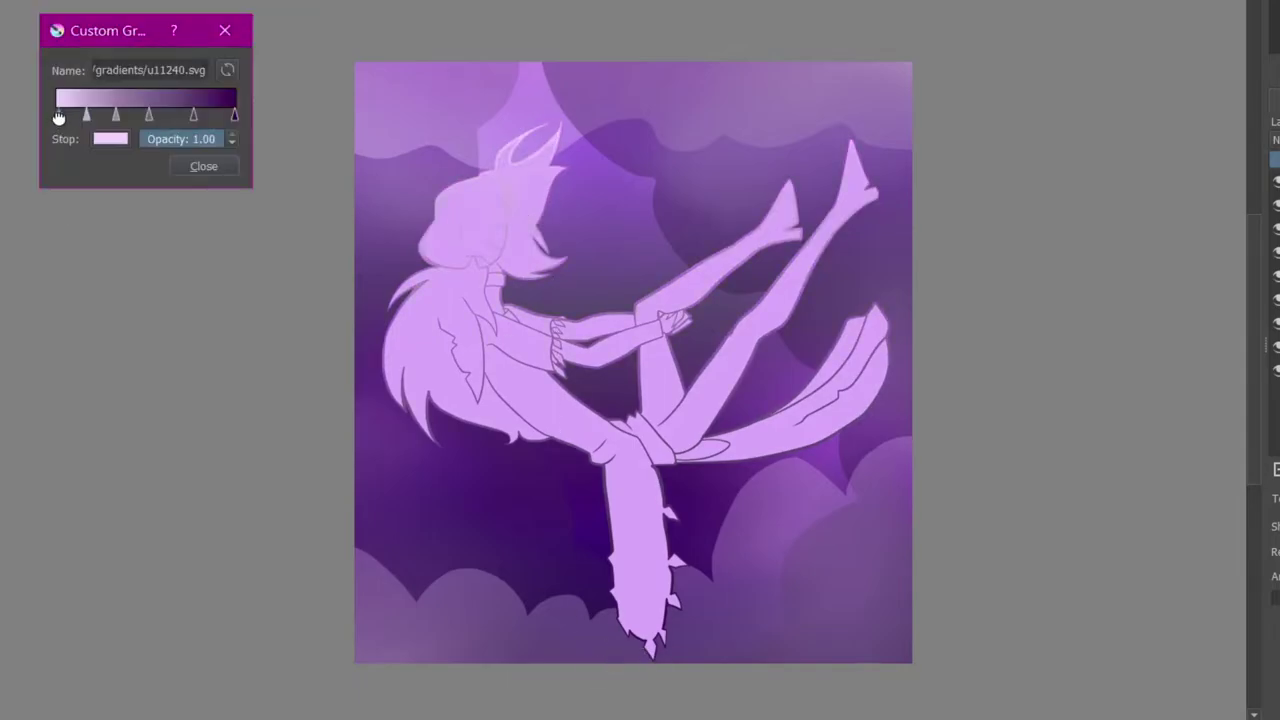
{"action": "left_click", "coordinate": [110, 139]}
{"action": "left_click", "coordinate": [12, 51]}
{"action": "left_click", "coordinate": [246, 306]}
Recolour the second and third stops of the custom line art gradient
{"action": "left_click", "coordinate": [88, 116]}
{"action": "left_click", "coordinate": [110, 139]}
{"action": "left_click", "coordinate": [31, 52]}
{"action": "left_click", "coordinate": [39, 25]}
{"action": "left_click", "coordinate": [246, 306]}
{"action": "left_click", "coordinate": [117, 118]}
{"action": "left_click", "coordinate": [110, 139]}
{"action": "left_click", "coordinate": [246, 306]}
{"action": "left_click", "coordinate": [204, 166]}
Reposition the three inner stops of the custom gradient and apply it to the line art
{"action": "left_click_drag", "start_coordinate": [149, 115], "coordinate": [170, 115]}
{"action": "left_click_drag", "start_coordinate": [117, 115], "coordinate": [156, 115]}
{"action": "left_click_drag", "start_coordinate": [89, 115], "coordinate": [120, 117]}
{"action": "left_click_drag", "start_coordinate": [170, 116], "coordinate": [143, 116]}
{"action": "left_click_drag", "start_coordinate": [120, 116], "coordinate": [68, 108]}
{"action": "left_click", "coordinate": [204, 166]}
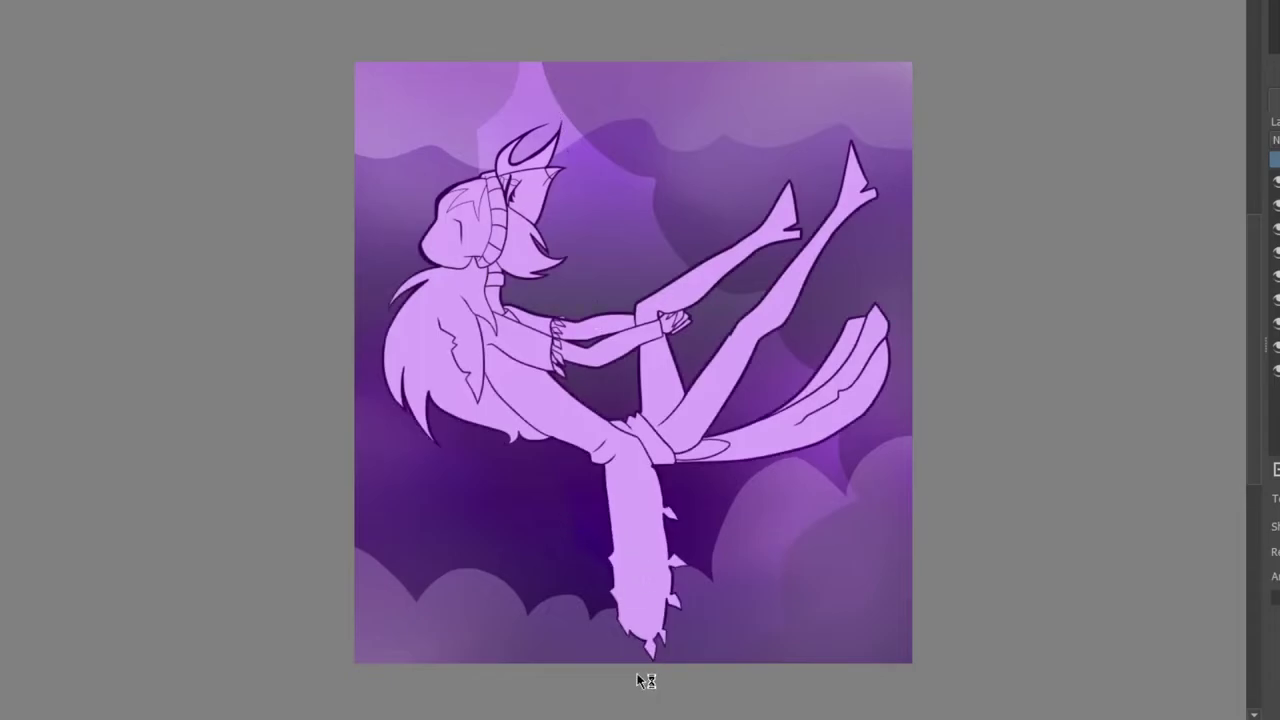
Hide the creature's layers and lay a translucent vertical gradient over the whole background
{"action": "left_click", "coordinate": [1277, 181]}
{"action": "left_click", "coordinate": [1277, 205]}
{"action": "left_click", "coordinate": [1277, 229]}
{"action": "left_click", "coordinate": [1277, 229]}
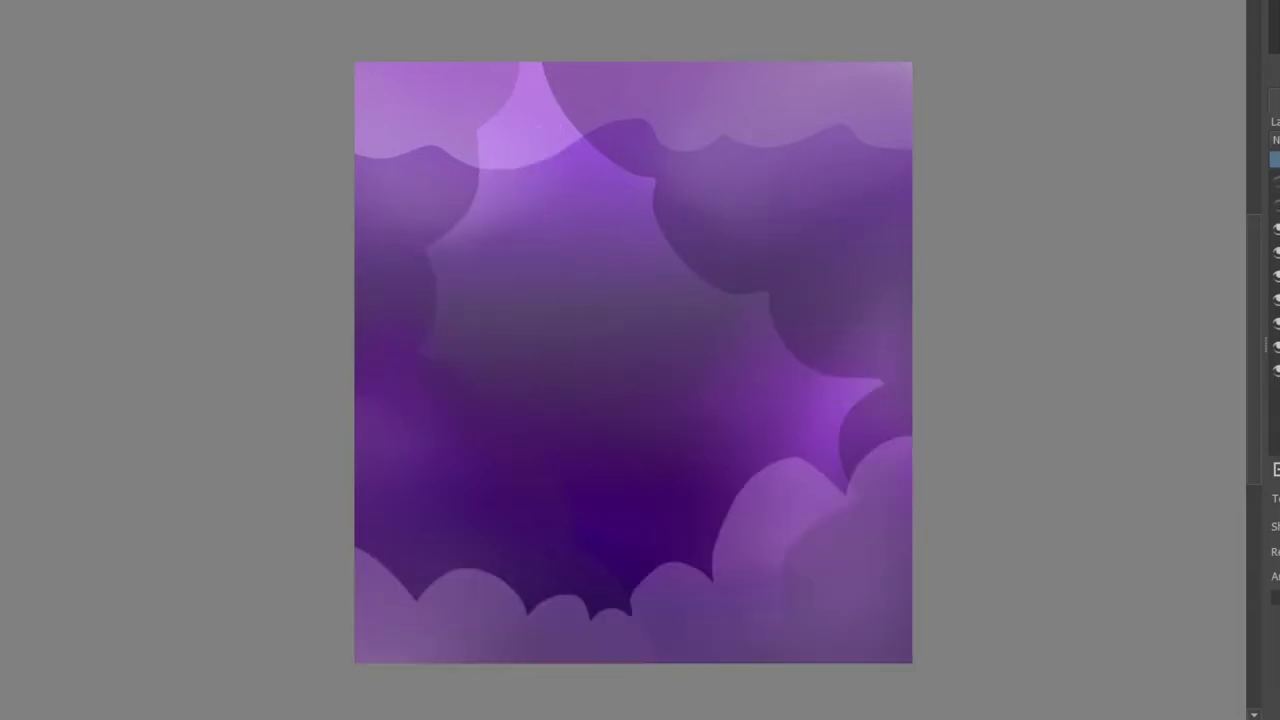
{"action": "left_click", "coordinate": [71, 300]}
{"action": "left_click_drag", "start_coordinate": [792, 652], "coordinate": [790, 72]}
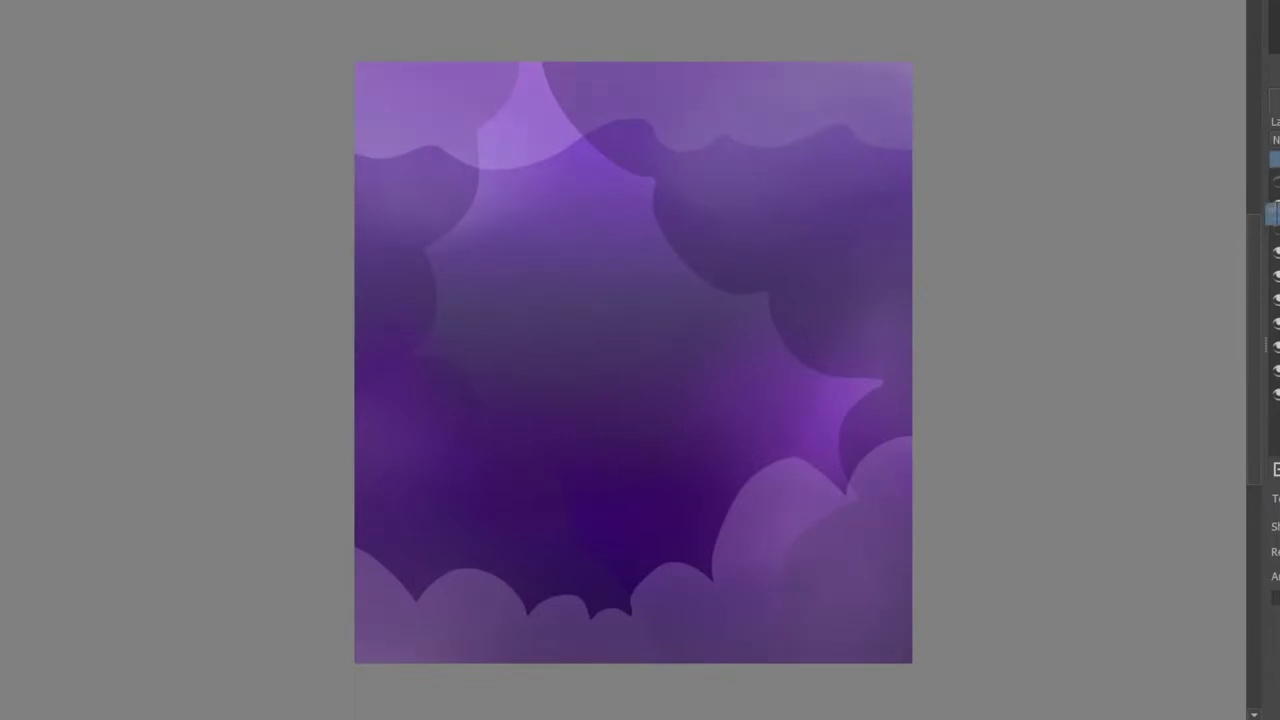
Rearrange the gradient overlay above the creature's layers and keep the creature hidden
{"action": "left_click_drag", "start_coordinate": [1277, 205], "coordinate": [1277, 196]}
{"action": "left_click", "coordinate": [1277, 205]}
{"action": "left_click", "coordinate": [1277, 229]}
{"action": "left_click", "coordinate": [1277, 205]}
{"action": "left_click", "coordinate": [1277, 229]}
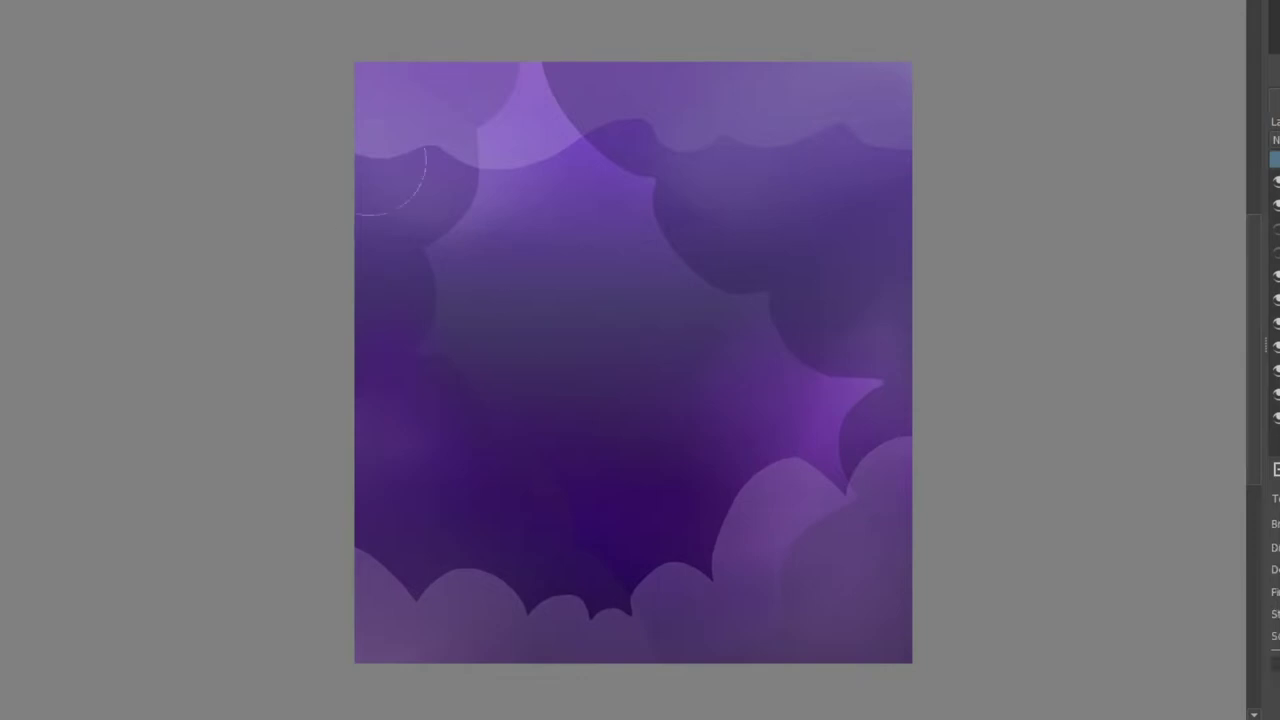
Try drawing thin pale wavy lines down both sides of the background, and undo them
{"action": "left_click_drag", "start_coordinate": [808, 562], "coordinate": [768, 190]}
{"action": "key", "text": "ctrl+z"}
{"action": "key", "text": "ctrl+z"}
{"action": "left_click_drag", "start_coordinate": [452, 429], "coordinate": [488, 580]}
{"action": "key", "text": "ctrl+z"}
{"action": "left_click_drag", "start_coordinate": [446, 95], "coordinate": [460, 556]}
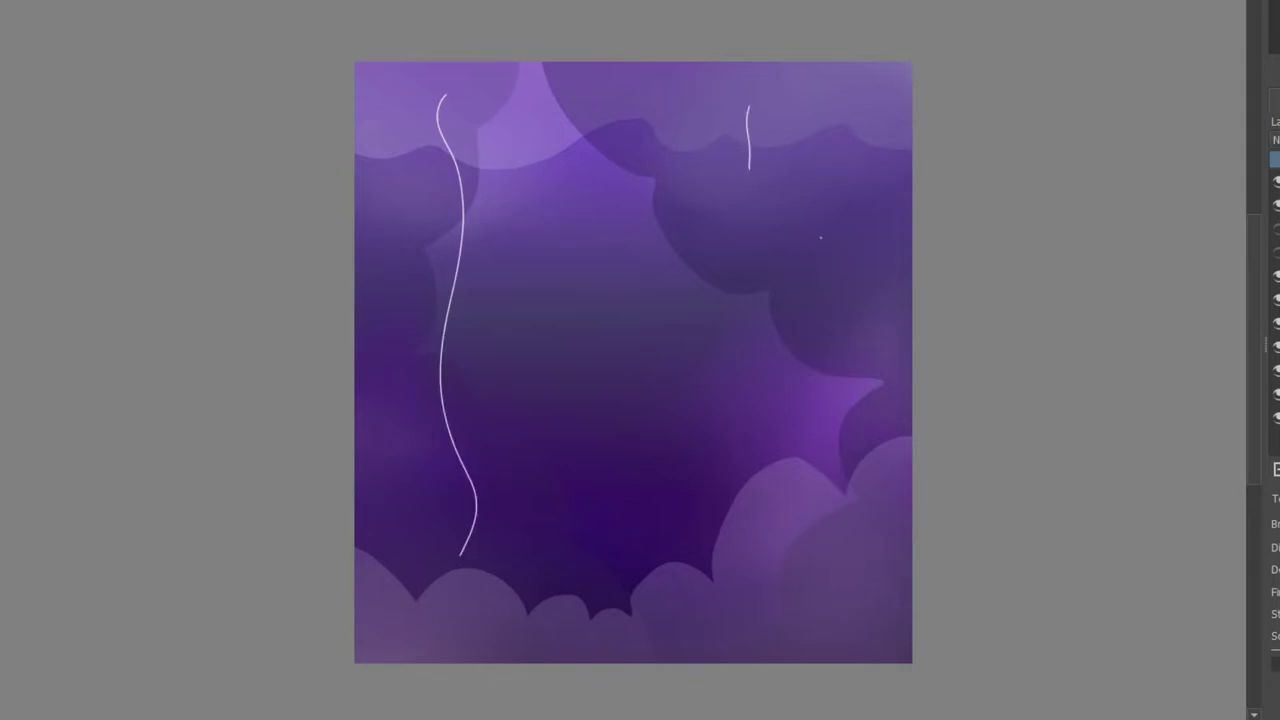
{"action": "key", "text": "ctrl+z"}
{"action": "key", "text": "ctrl+z"}
{"action": "key", "text": "ctrl+z"}
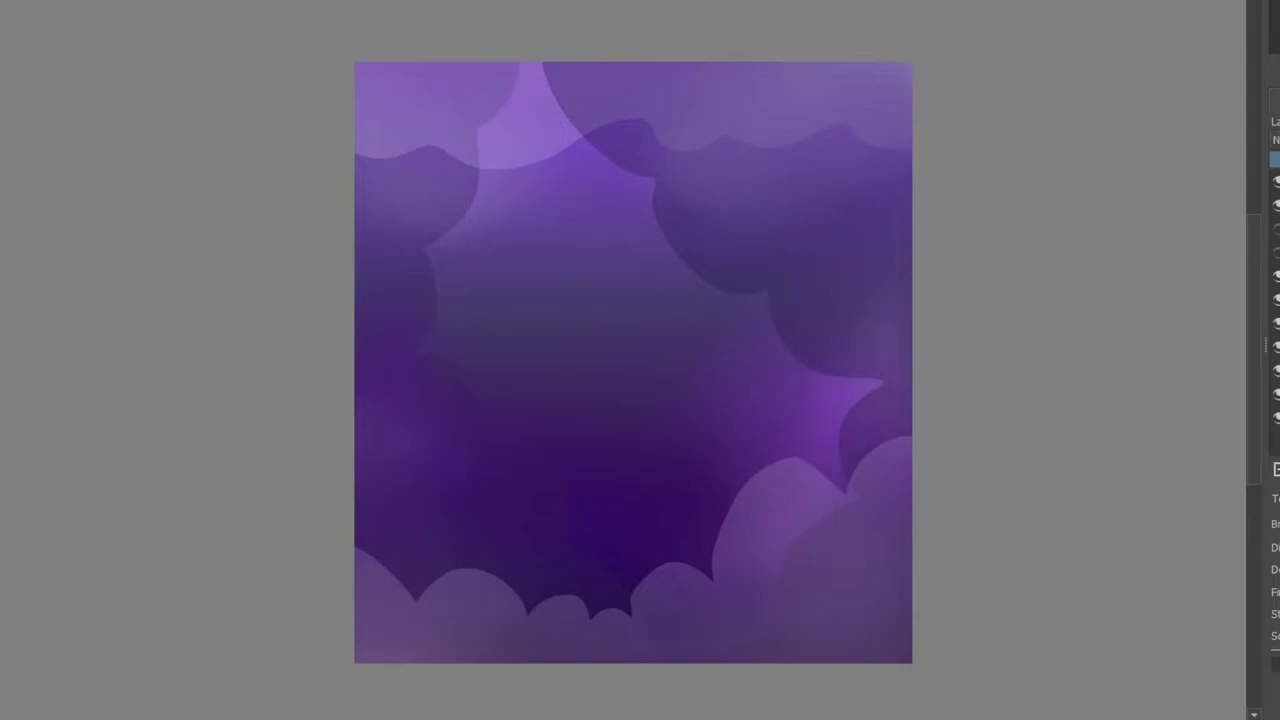
{"action": "left_click_drag", "start_coordinate": [463, 89], "coordinate": [451, 548]}
{"action": "key", "text": "ctrl+z"}
Stamp four small sparkle stars around the background and a larger one near the upper middle, with the line art shown
{"action": "left_click", "coordinate": [438, 97]}
{"action": "left_click", "coordinate": [444, 447]}
{"action": "left_click", "coordinate": [631, 622]}
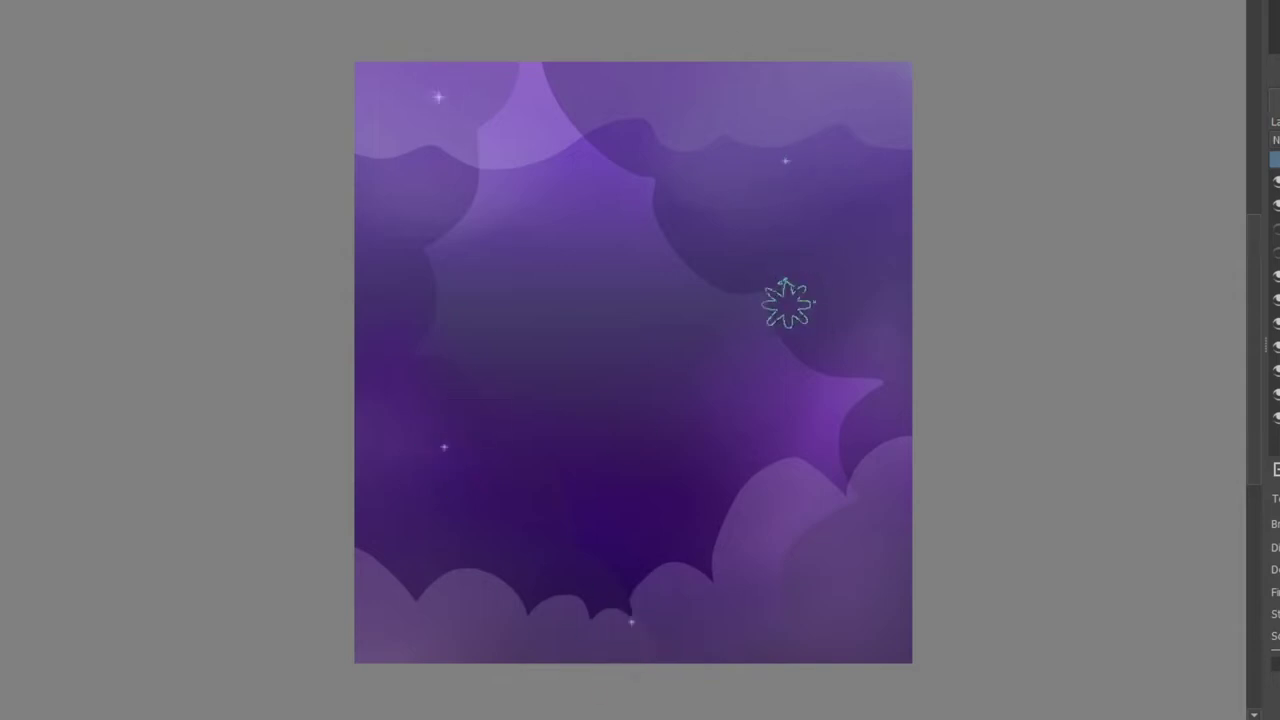
{"action": "left_click", "coordinate": [1277, 229]}
{"action": "left_click", "coordinate": [541, 82]}
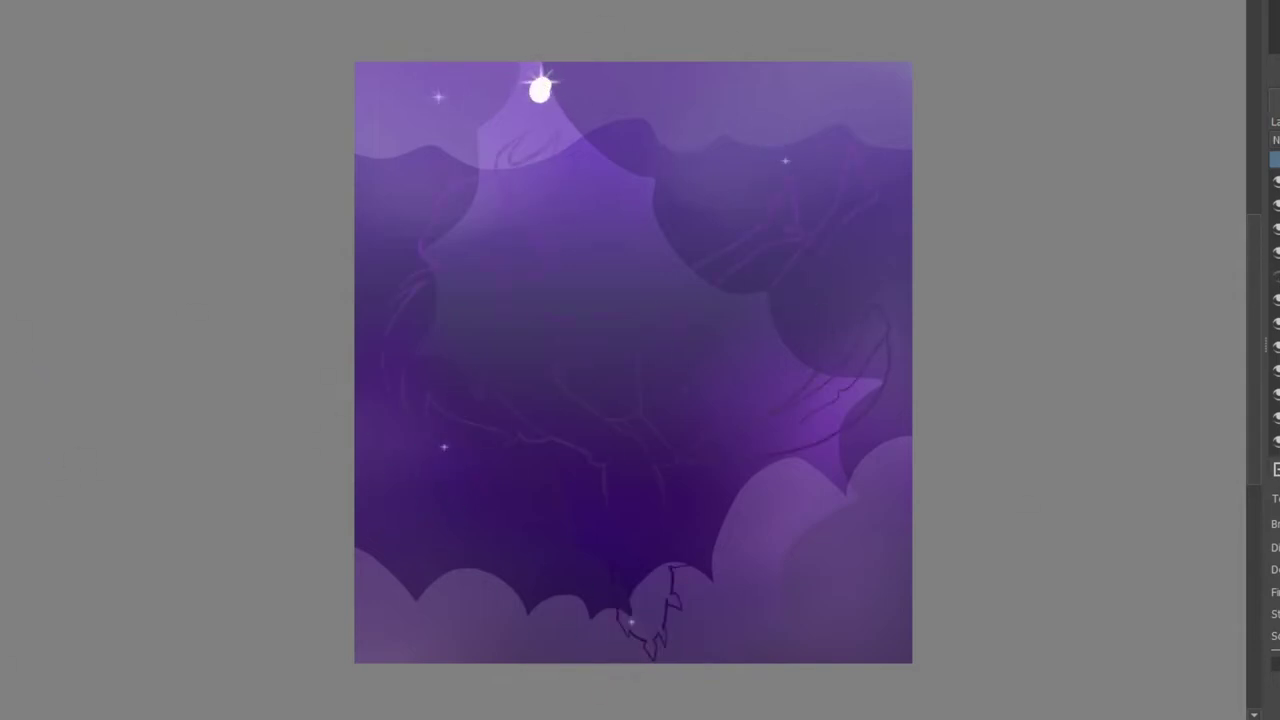
Paint round white and pale lilac spots over the five stars and blend them into soft glows
{"action": "left_click_drag", "start_coordinate": [541, 84], "coordinate": [553, 89]}
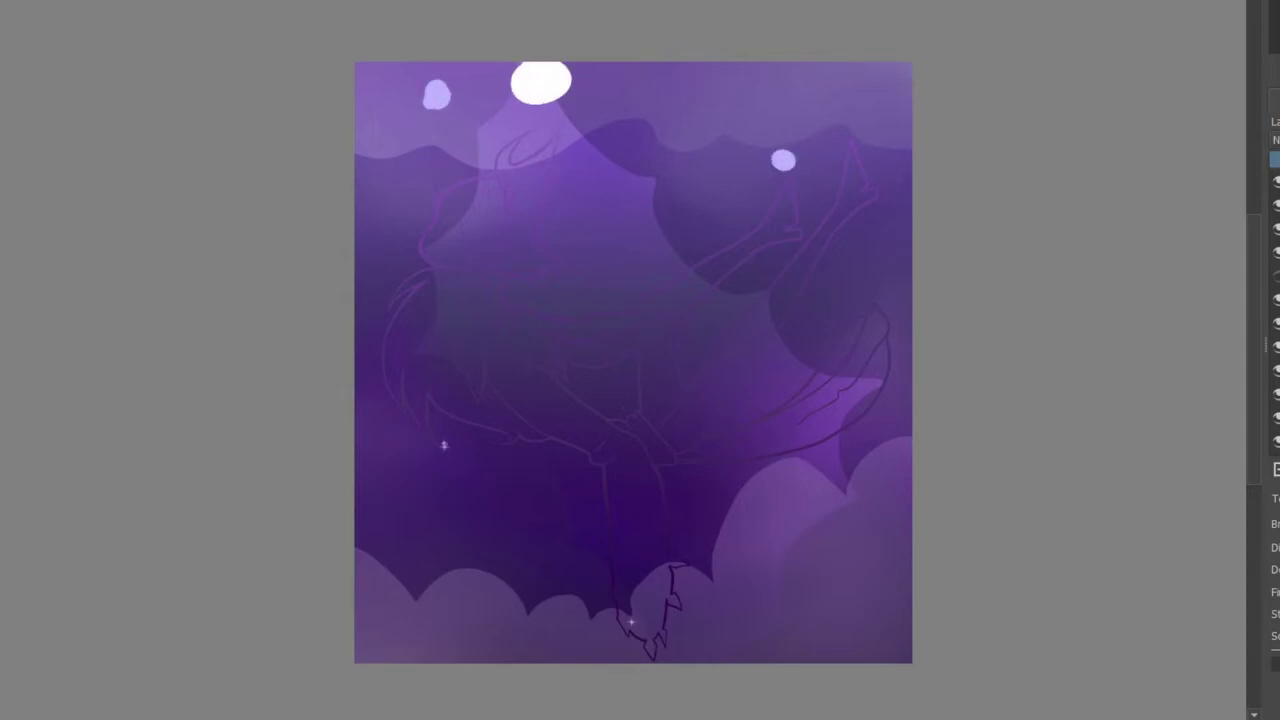
{"action": "left_click", "coordinate": [444, 447]}
{"action": "left_click", "coordinate": [632, 623]}
{"action": "key", "text": "ctrl+z"}
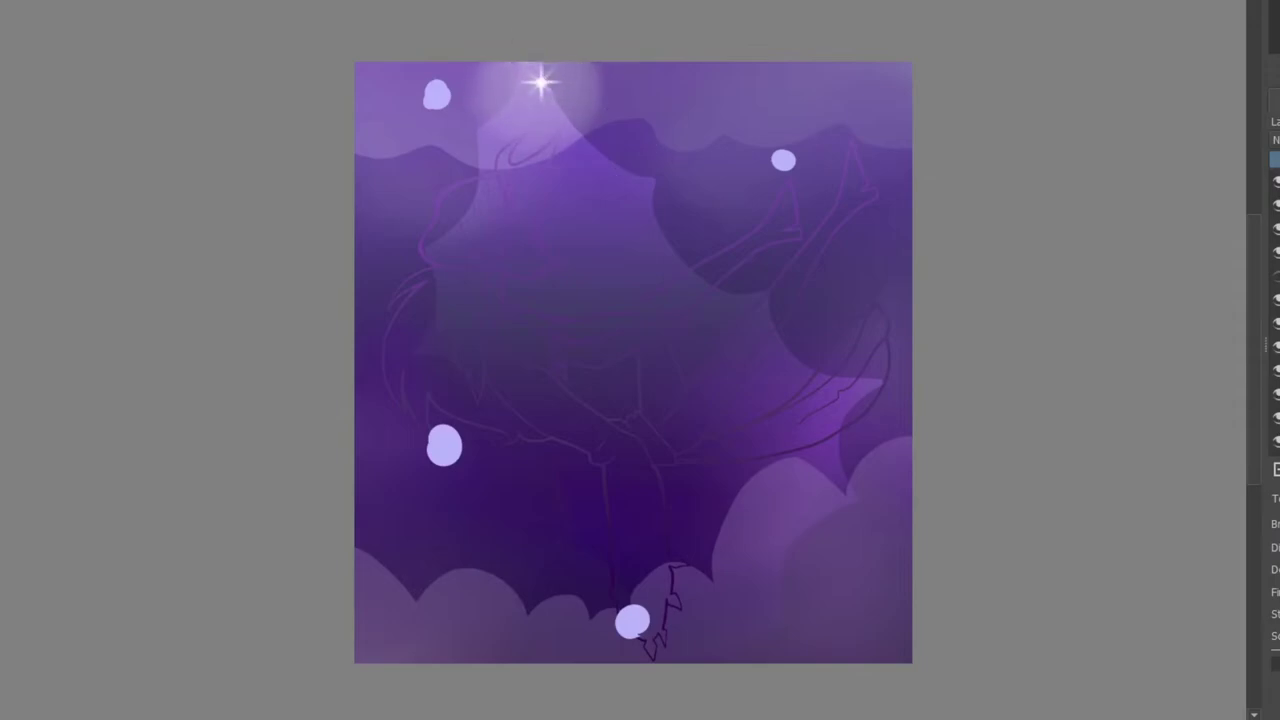
{"action": "left_click", "coordinate": [438, 97]}
{"action": "left_click", "coordinate": [785, 160]}
{"action": "left_click", "coordinate": [443, 447]}
{"action": "left_click", "coordinate": [631, 622]}
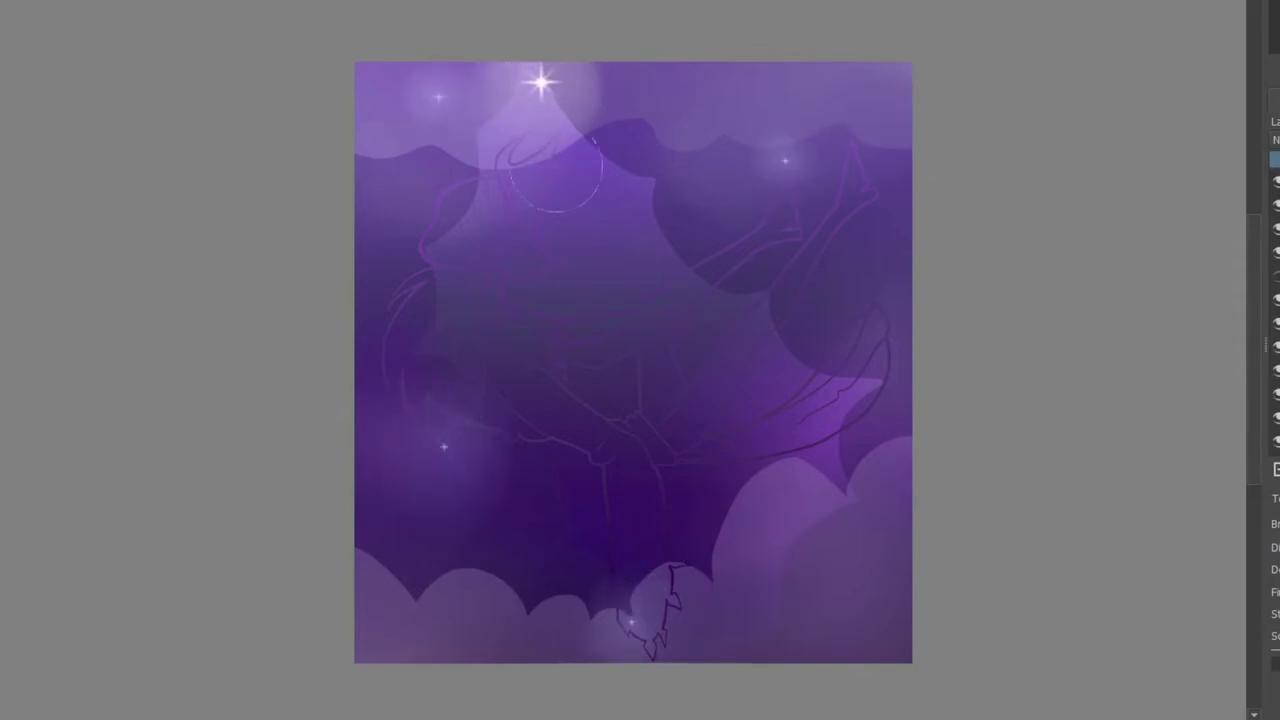
Dot tiny white stars across the clouds and sky
{"action": "key", "text": "b"}
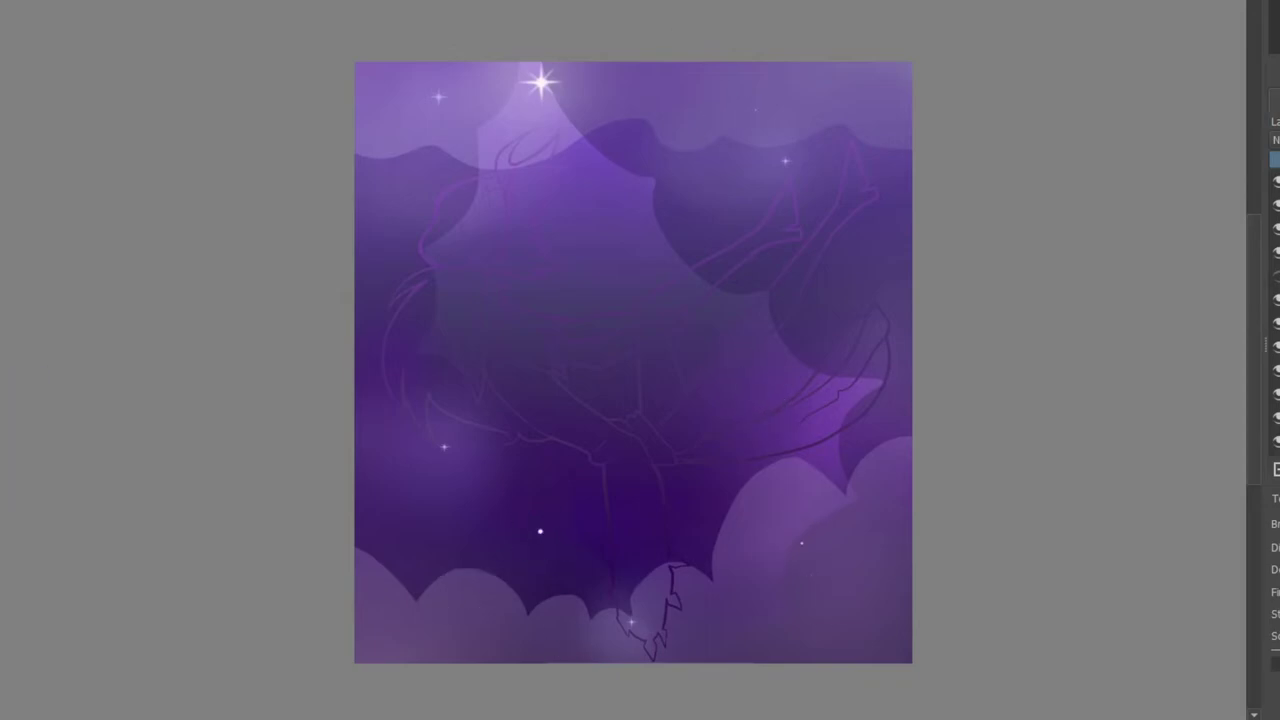
{"action": "left_click", "coordinate": [394, 252]}
{"action": "left_click", "coordinate": [657, 248]}
{"action": "left_click", "coordinate": [615, 222]}
{"action": "left_click", "coordinate": [855, 268]}
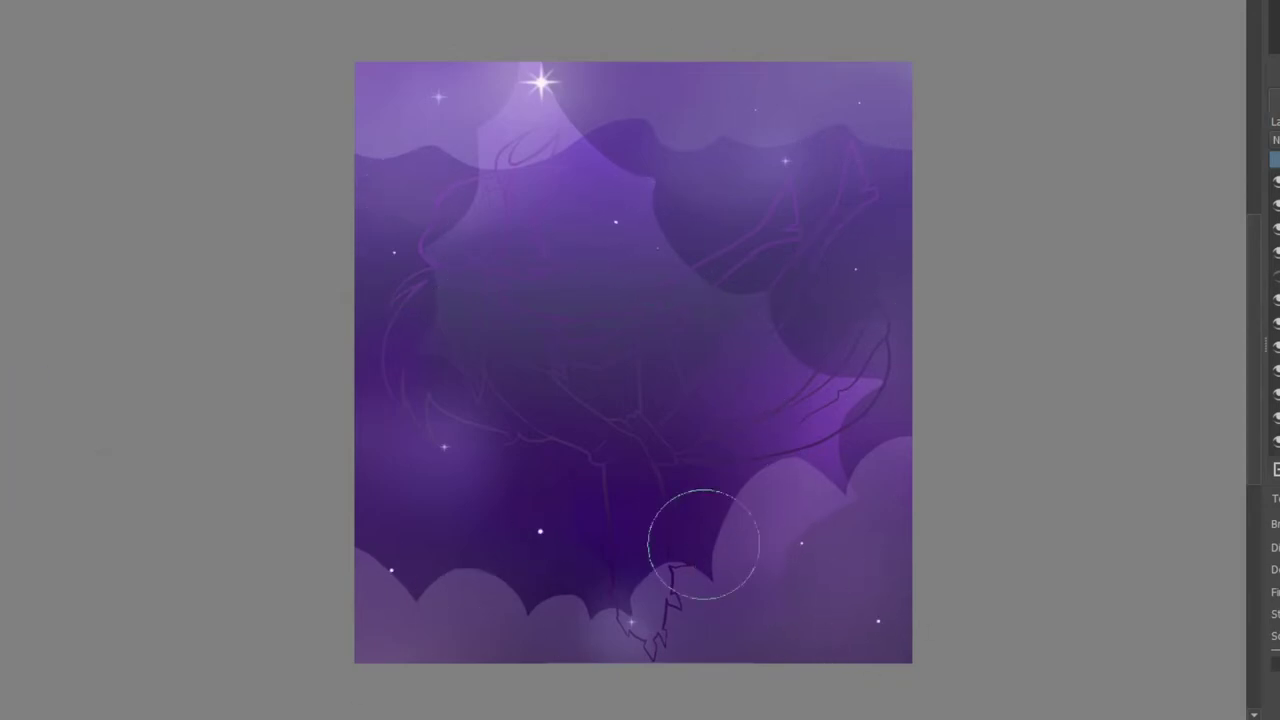
Paint round white spots over the tiny stars scattered across the clouds and sky
{"action": "left_click", "coordinate": [612, 222]}
{"action": "left_click", "coordinate": [661, 246]}
{"action": "left_click", "coordinate": [395, 254]}
{"action": "left_click", "coordinate": [537, 528]}
{"action": "left_click", "coordinate": [389, 572]}
{"action": "left_click", "coordinate": [696, 518]}
{"action": "left_click", "coordinate": [804, 543]}
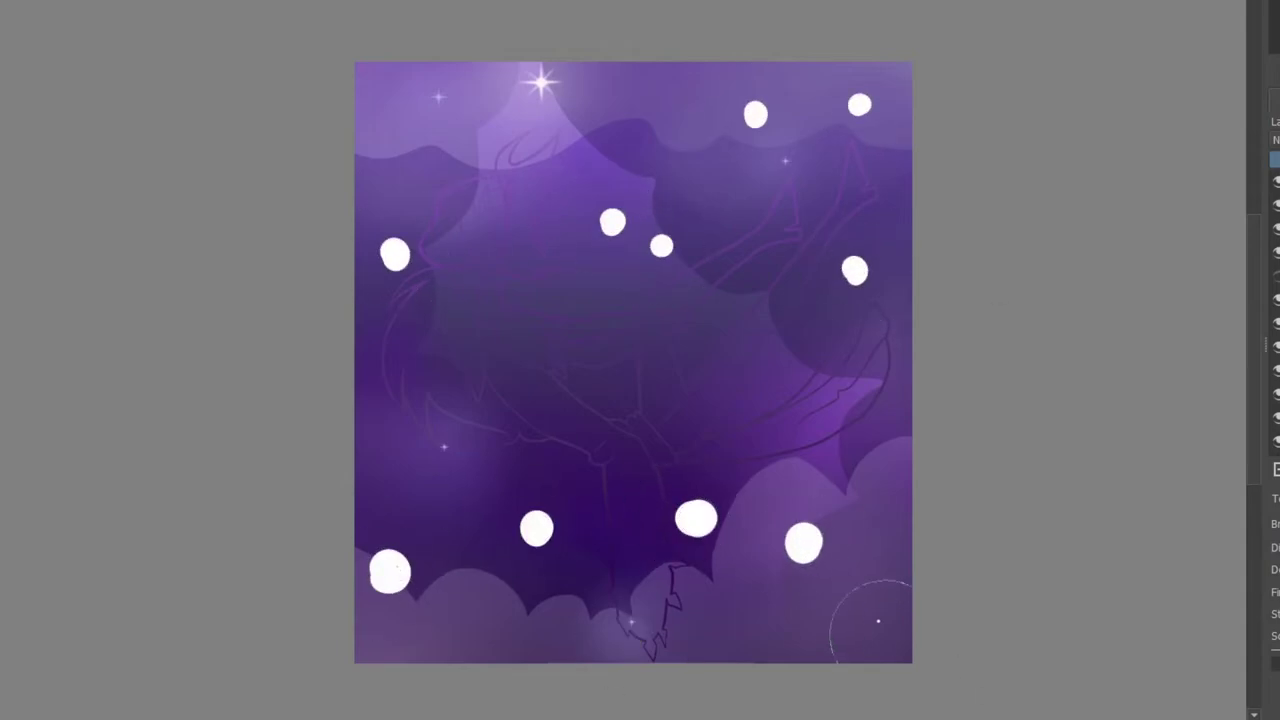
{"action": "left_click", "coordinate": [876, 618]}
Dab smaller bright purple spots inside the white star spots
{"action": "left_click", "coordinate": [390, 570]}
{"action": "left_click", "coordinate": [537, 527]}
{"action": "left_click", "coordinate": [699, 519]}
{"action": "left_click", "coordinate": [804, 543]}
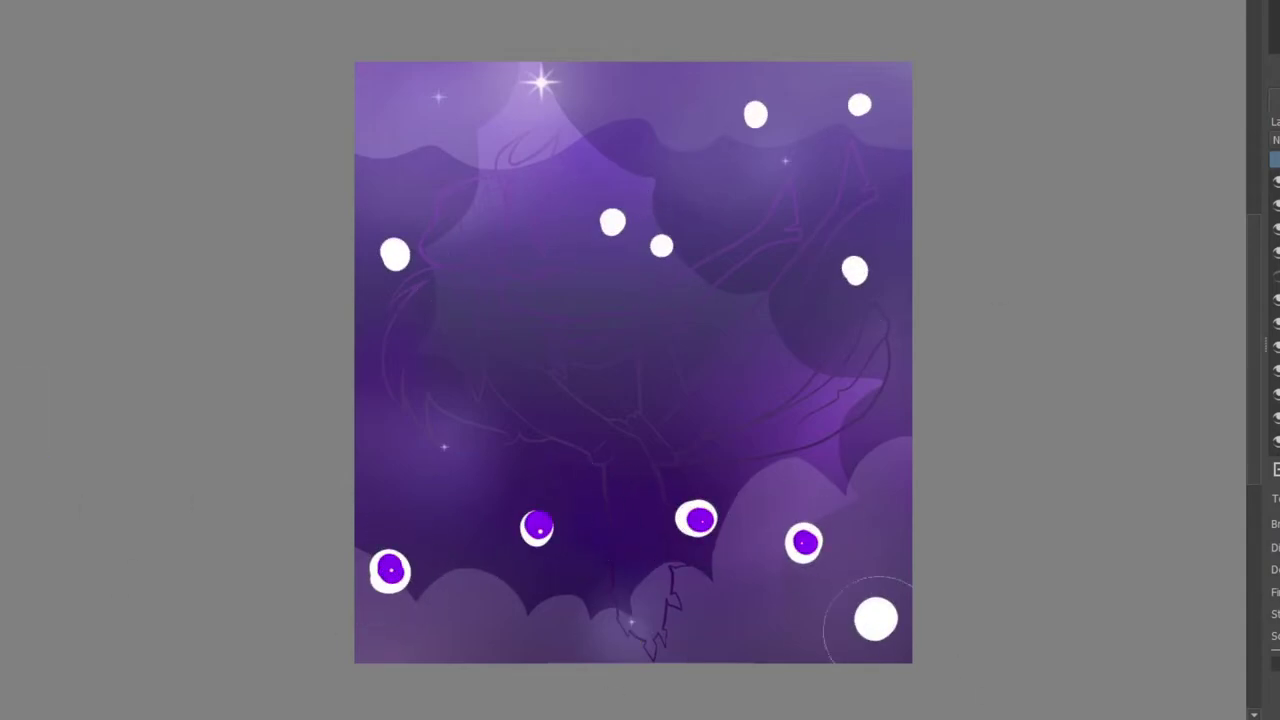
{"action": "left_click", "coordinate": [876, 618]}
{"action": "left_click", "coordinate": [856, 272]}
{"action": "left_click", "coordinate": [661, 247]}
{"action": "left_click", "coordinate": [615, 224]}
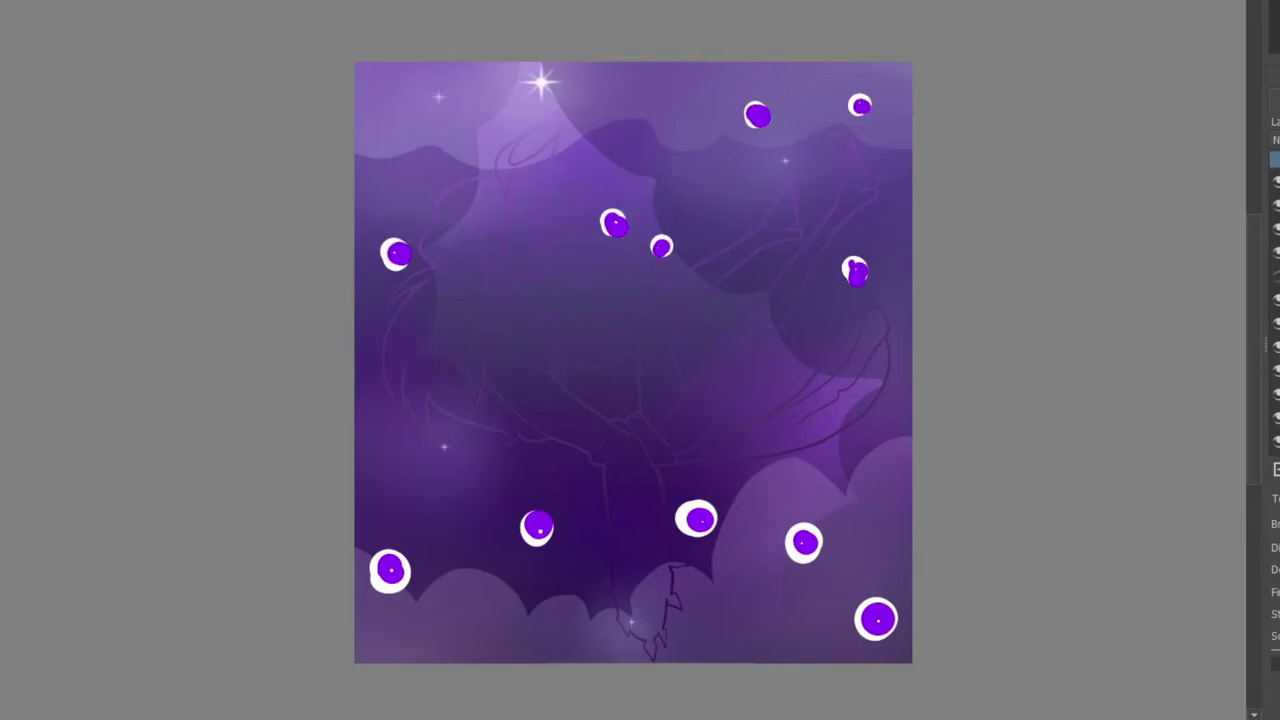
Add small blue dabs over the purple centres of the star spots
{"action": "left_click", "coordinate": [757, 114]}
{"action": "left_click", "coordinate": [858, 105]}
{"action": "left_click", "coordinate": [855, 268]}
{"action": "left_click", "coordinate": [661, 248]}
{"action": "left_click", "coordinate": [701, 520]}
{"action": "left_click", "coordinate": [538, 529]}
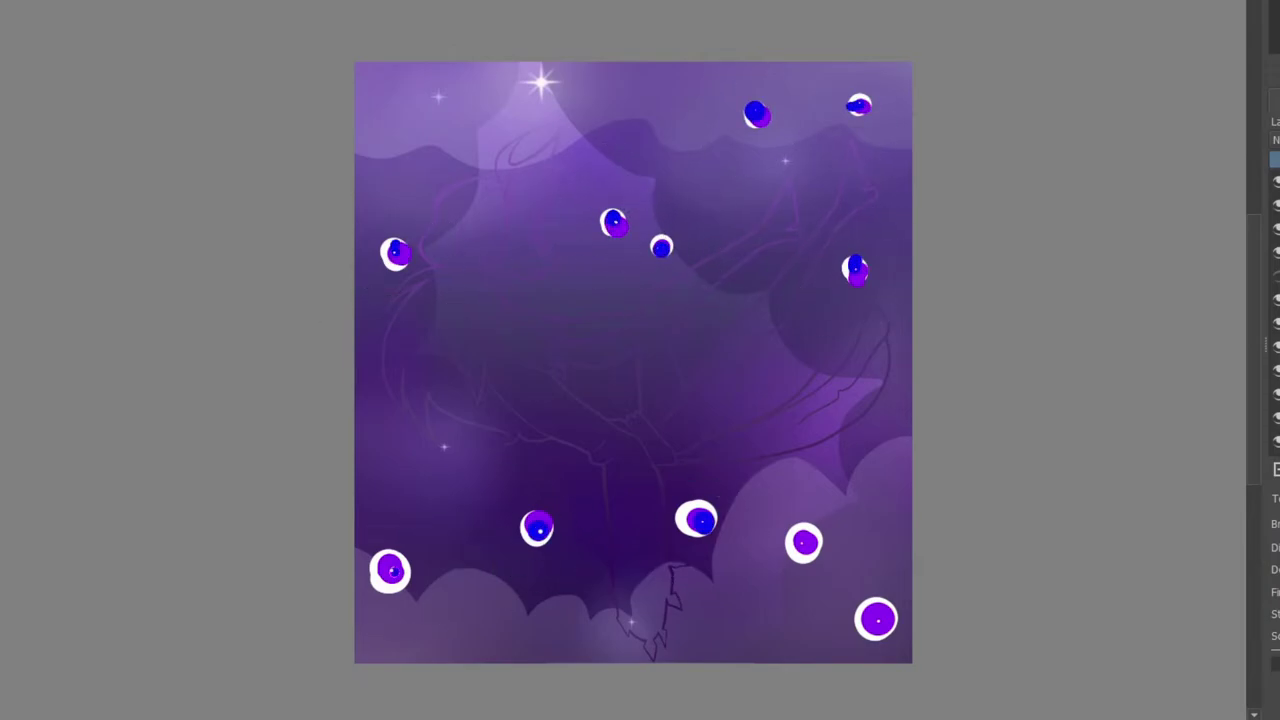
{"action": "left_click", "coordinate": [392, 570]}
{"action": "left_click", "coordinate": [806, 542]}
Blend the layered white, purple and blue spots into soft glows around the tiny stars
{"action": "left_click", "coordinate": [395, 253]}
{"action": "left_click", "coordinate": [661, 247]}
{"action": "left_click", "coordinate": [614, 223]}
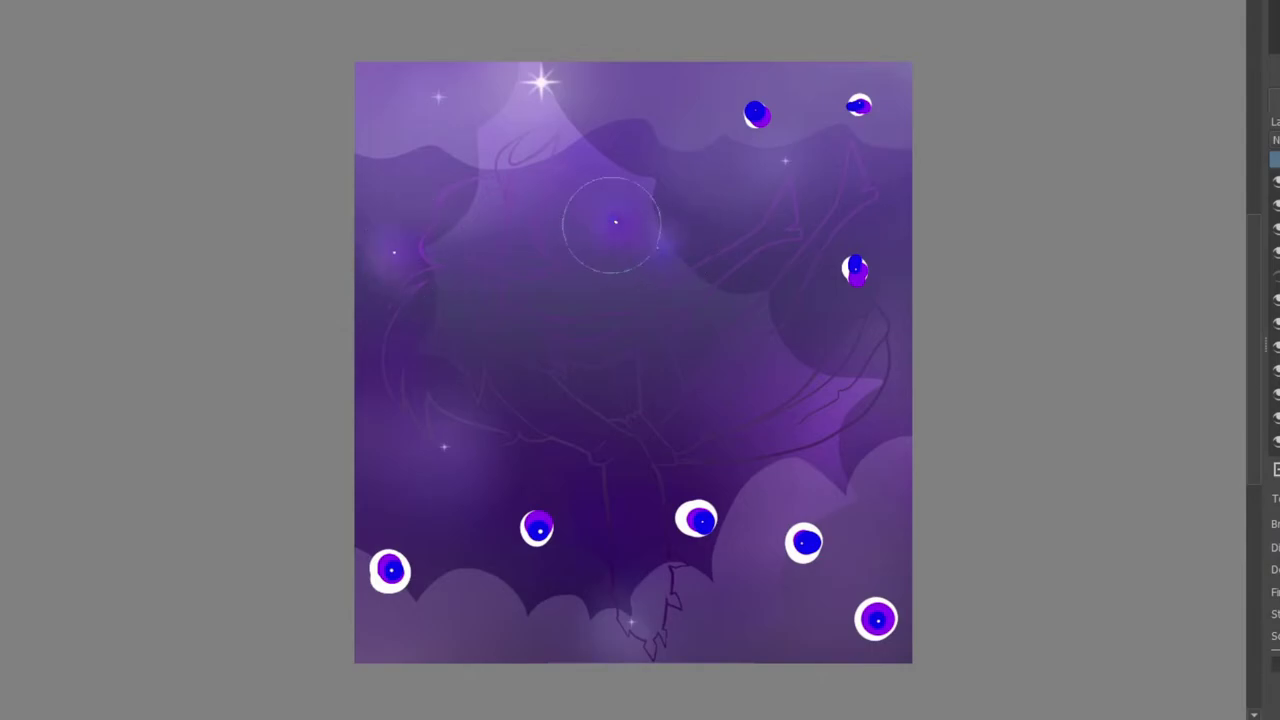
{"action": "left_click", "coordinate": [757, 114]}
{"action": "left_click", "coordinate": [859, 105]}
{"action": "left_click", "coordinate": [806, 542]}
{"action": "left_click", "coordinate": [876, 618]}
{"action": "left_click", "coordinate": [701, 520]}
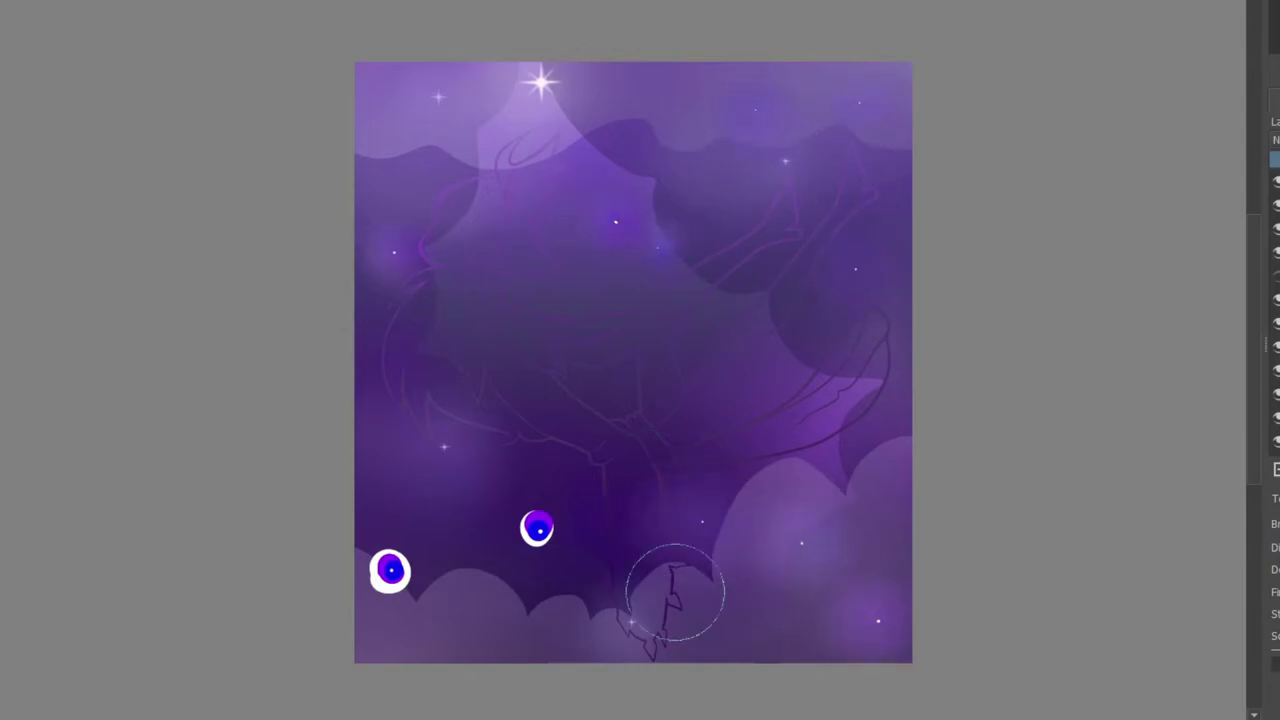
{"action": "left_click", "coordinate": [538, 529]}
{"action": "left_click", "coordinate": [392, 570]}
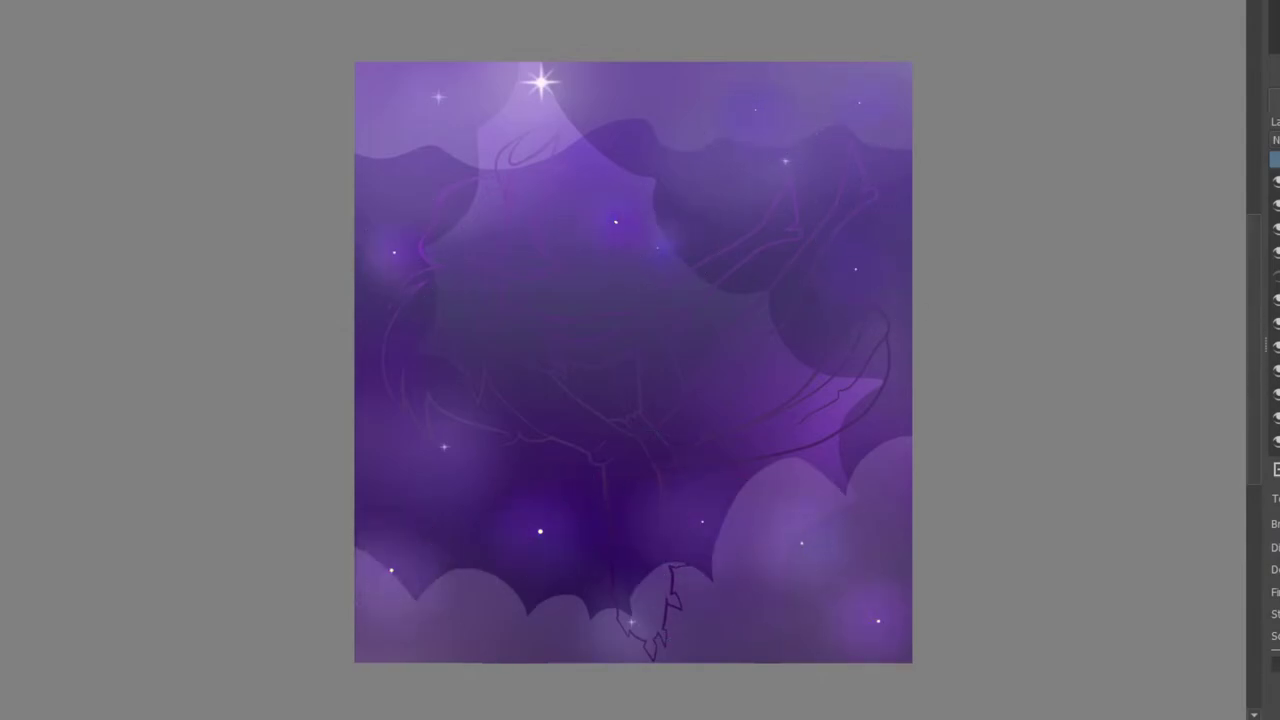
Select a tall triangle from the large sparkle star down past the canvas's lower edge
{"action": "left_click", "coordinate": [538, 86]}
{"action": "left_click", "coordinate": [340, 689]}
{"action": "left_click", "coordinate": [690, 681]}
{"action": "left_click", "coordinate": [538, 86]}
Open a teal foreground-colour gradient for editing and shift its stops along the ramp
{"action": "left_click", "coordinate": [5, 2]}
{"action": "scroll", "coordinate": [114, 176], "scroll_direction": "up", "scroll_amount": 10}
{"action": "left_click", "coordinate": [36, 253]}
{"action": "left_click", "coordinate": [178, 31]}
{"action": "left_click", "coordinate": [5, 2]}
{"action": "left_click_drag", "start_coordinate": [201, 62], "coordinate": [200, 108]}
{"action": "left_click", "coordinate": [142, 253]}
{"action": "left_click", "coordinate": [314, 82]}
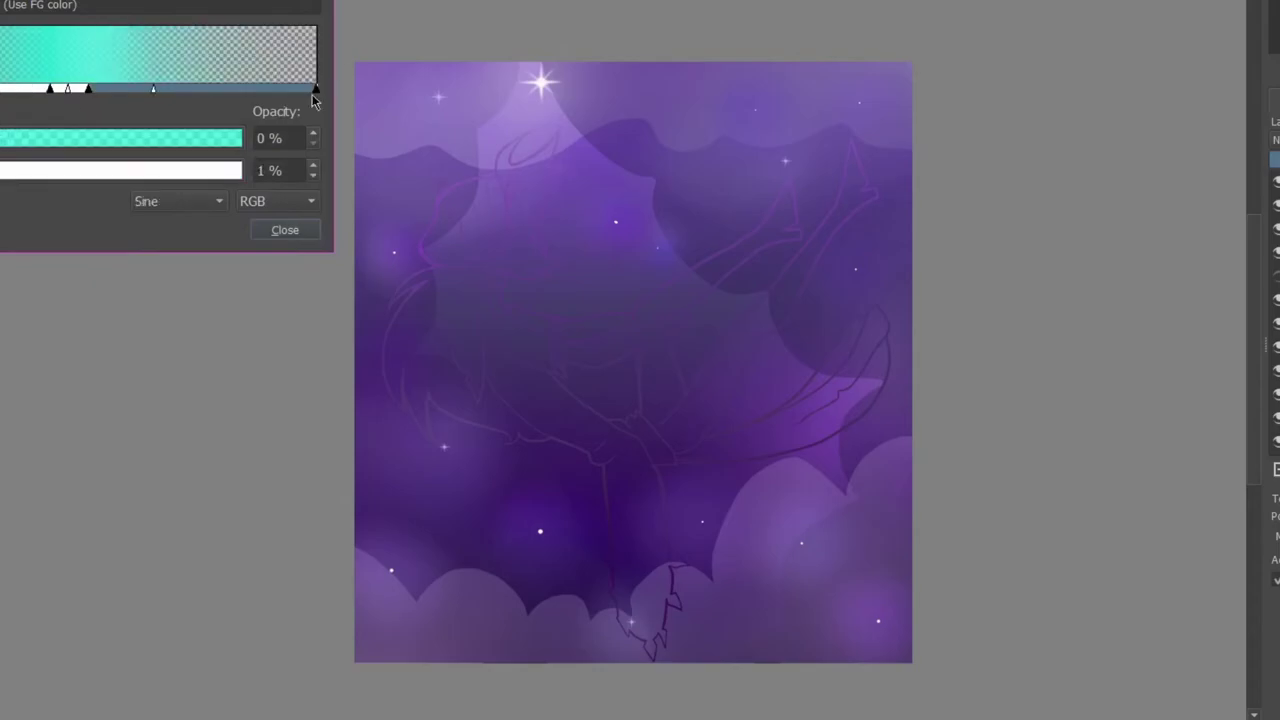
{"action": "left_click_drag", "start_coordinate": [94, 90], "coordinate": [154, 92]}
{"action": "left_click", "coordinate": [66, 86]}
{"action": "left_click", "coordinate": [285, 230]}
Edit the teal gradient again, repositioning its stops and midpoints around the transparent end
{"action": "left_click", "coordinate": [5, 2]}
{"action": "left_click", "coordinate": [140, 252]}
{"action": "left_click", "coordinate": [84, 88]}
{"action": "left_click", "coordinate": [20, 70]}
{"action": "left_click", "coordinate": [314, 90]}
{"action": "left_click_drag", "start_coordinate": [154, 90], "coordinate": [52, 91]}
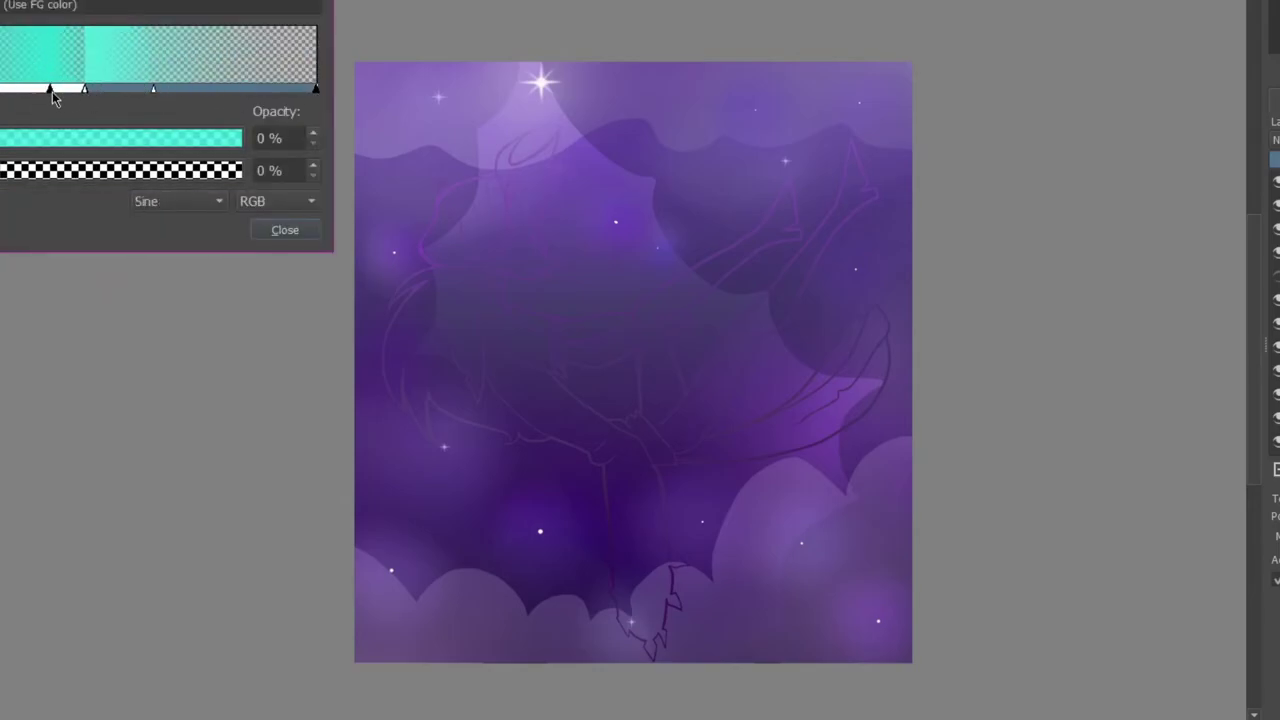
{"action": "left_click", "coordinate": [314, 90]}
{"action": "left_click_drag", "start_coordinate": [153, 89], "coordinate": [203, 105]}
{"action": "left_click", "coordinate": [285, 230]}
Open a gradient for editing and set one of its segment colours to #7d81ff
{"action": "left_click", "coordinate": [5, 2]}
{"action": "left_click", "coordinate": [152, 165]}
{"action": "left_click", "coordinate": [140, 252]}
{"action": "left_click", "coordinate": [77, 140]}
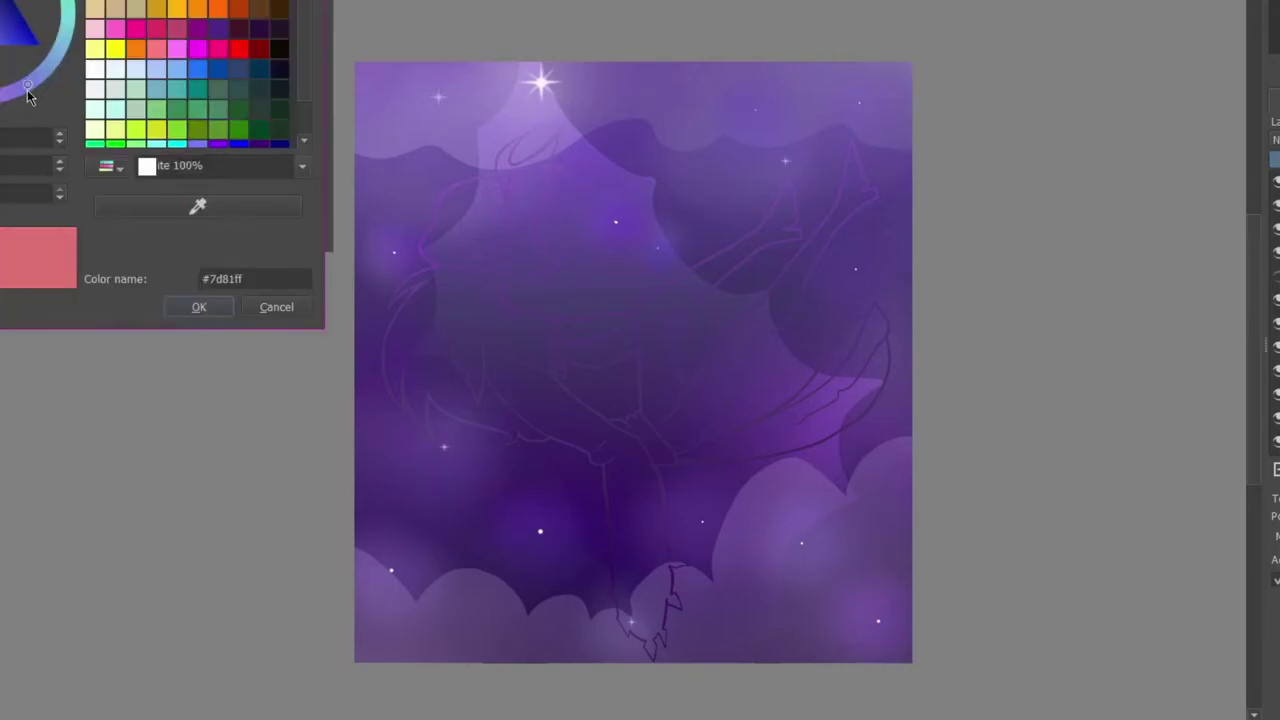
{"action": "left_click", "coordinate": [199, 307]}
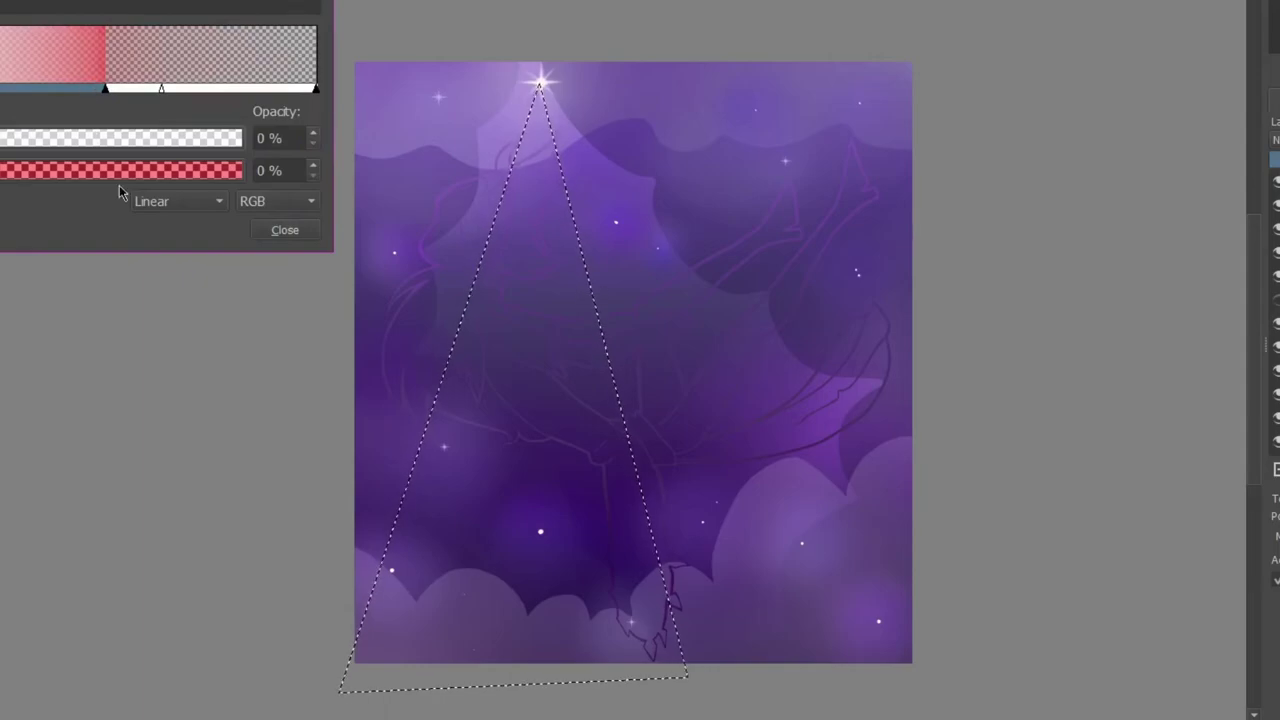
Recolour the red parts of the gradient near-white, using #fcfbfb for one end colour
{"action": "left_click", "coordinate": [150, 170]}
{"action": "double_click", "coordinate": [95, 69]}
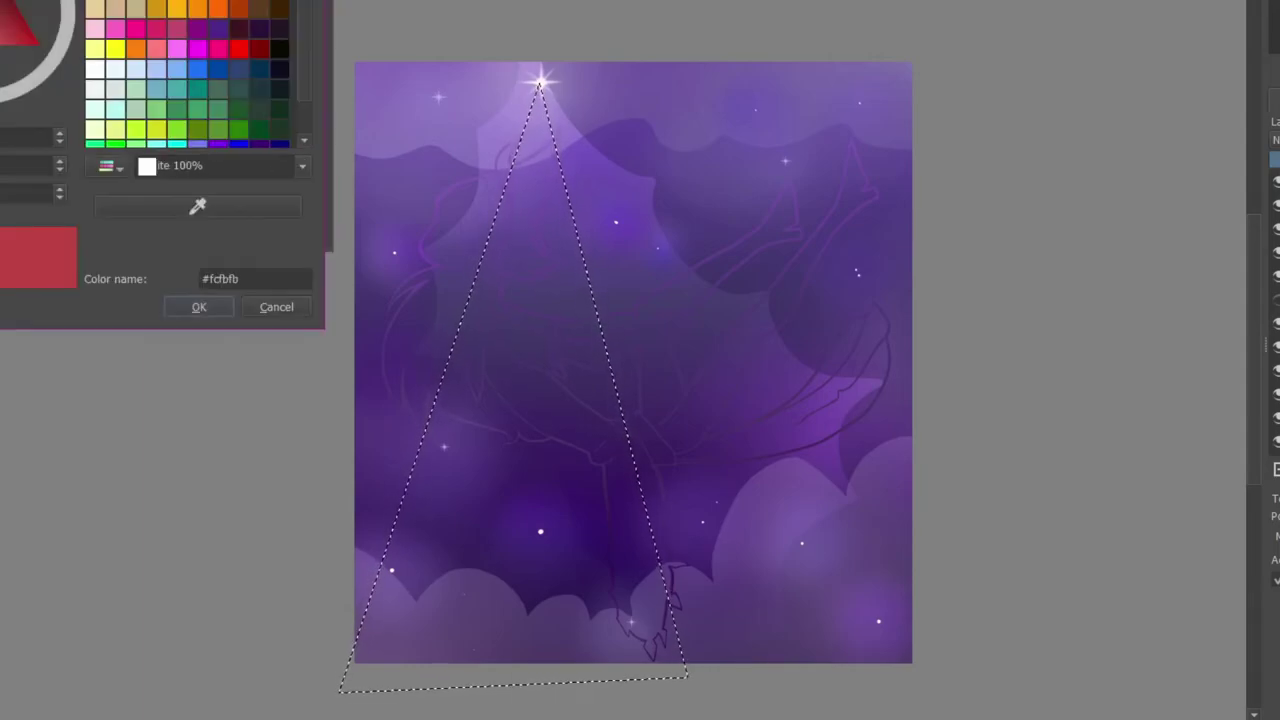
{"action": "left_click", "coordinate": [703, 218]}
{"action": "left_click", "coordinate": [199, 307]}
{"action": "left_click", "coordinate": [238, 60]}
{"action": "left_click", "coordinate": [100, 170]}
{"action": "left_click", "coordinate": [95, 69]}
{"action": "left_click", "coordinate": [199, 307]}
Set the remaining gradient segment colours to white #ffffff and finish editing the gradient
{"action": "left_click", "coordinate": [170, 88]}
{"action": "left_click", "coordinate": [174, 137]}
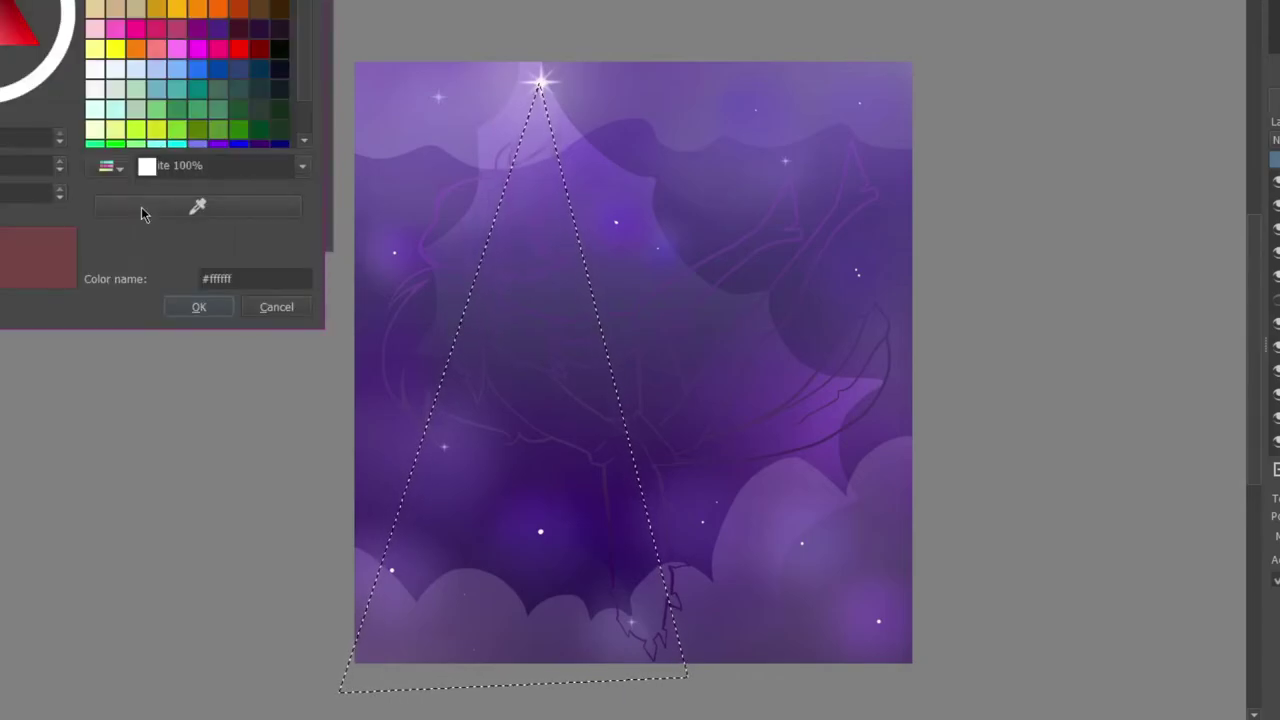
{"action": "left_click", "coordinate": [95, 69]}
{"action": "left_click", "coordinate": [199, 307]}
{"action": "left_click", "coordinate": [100, 170]}
{"action": "left_click", "coordinate": [95, 69]}
{"action": "left_click", "coordinate": [199, 307]}
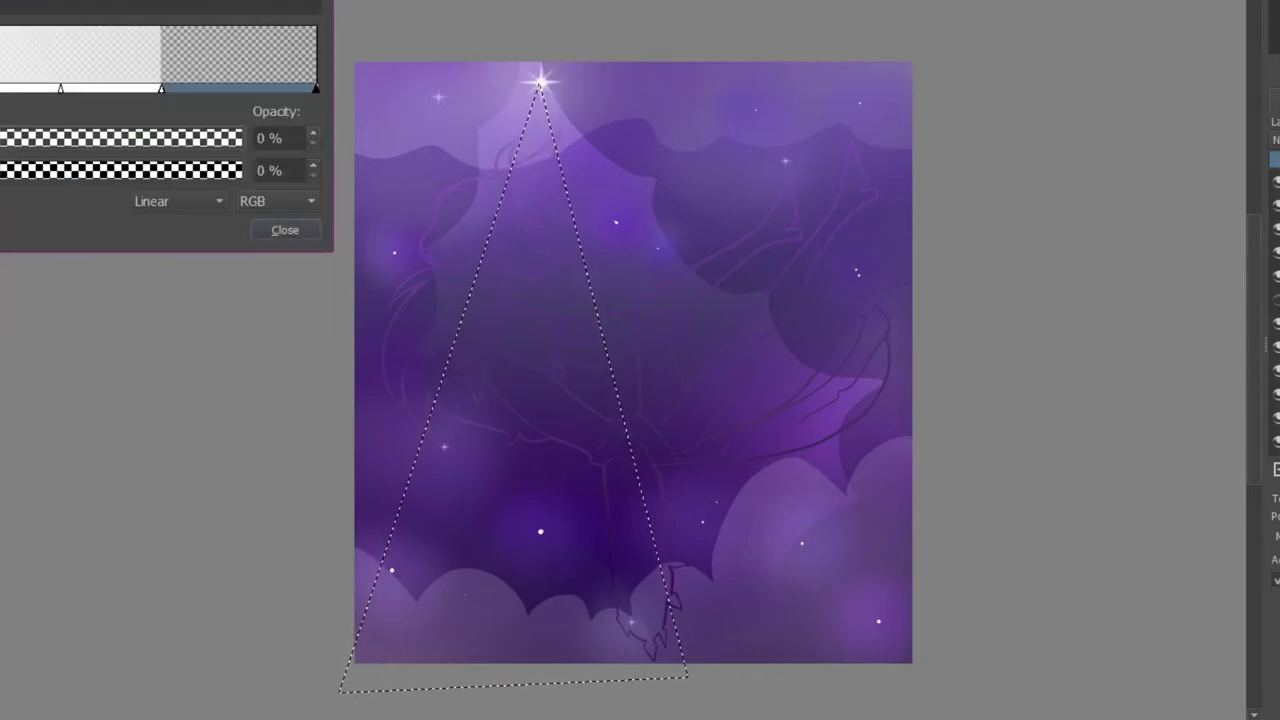
{"action": "left_click", "coordinate": [285, 230]}
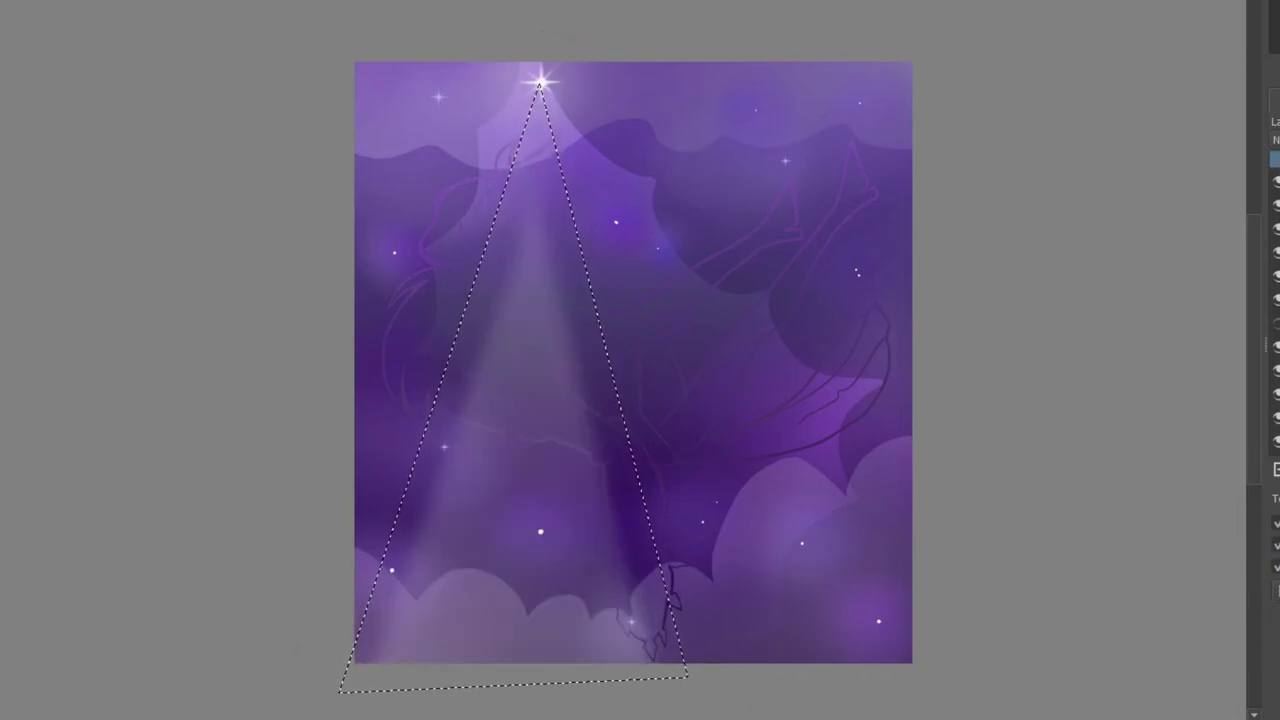
Try transforming the pale light beam inside the triangular selection, and undo the transformation and the beam
{"action": "key", "text": "ctrl+t"}
{"action": "left_click_drag", "start_coordinate": [520, 388], "coordinate": [526, 316]}
{"action": "left_click_drag", "start_coordinate": [748, 386], "coordinate": [740, 408]}
{"action": "left_click_drag", "start_coordinate": [544, 366], "coordinate": [517, 403]}
{"action": "key", "text": "ctrl+z"}
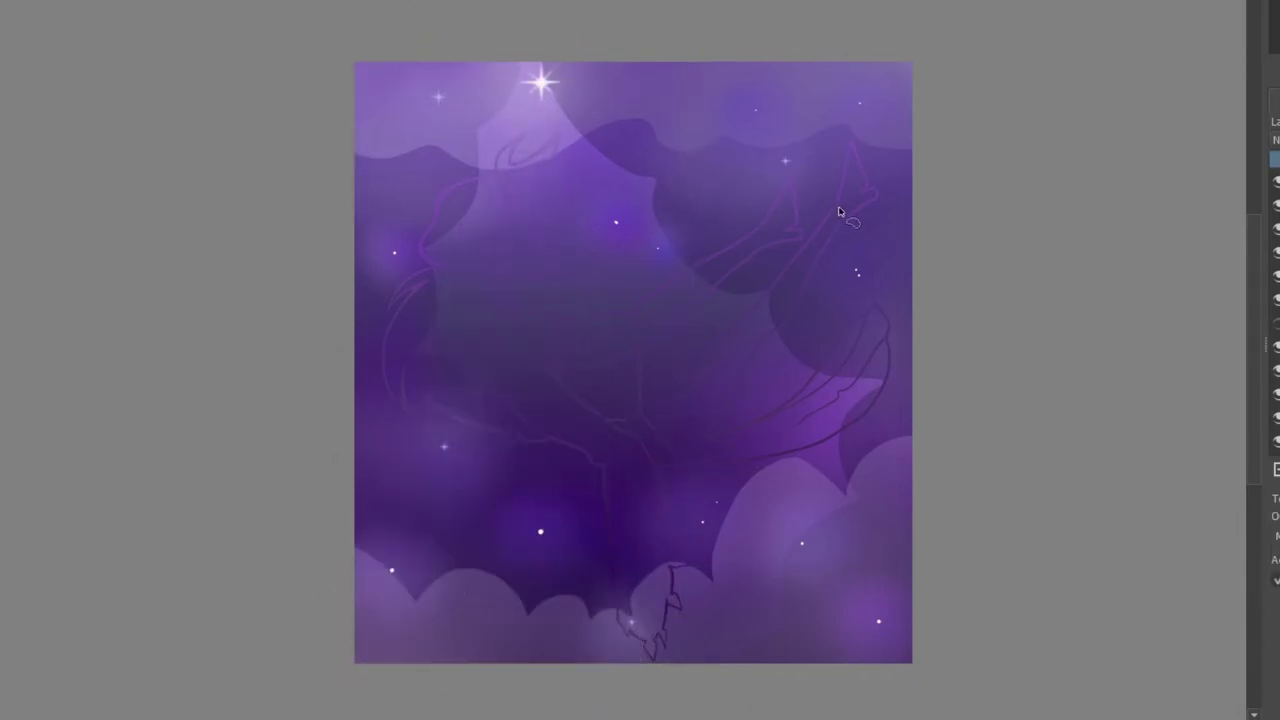
{"action": "key", "text": "ctrl+z"}
{"action": "key", "text": "ctrl+z"}
{"action": "key", "text": "ctrl+z"}
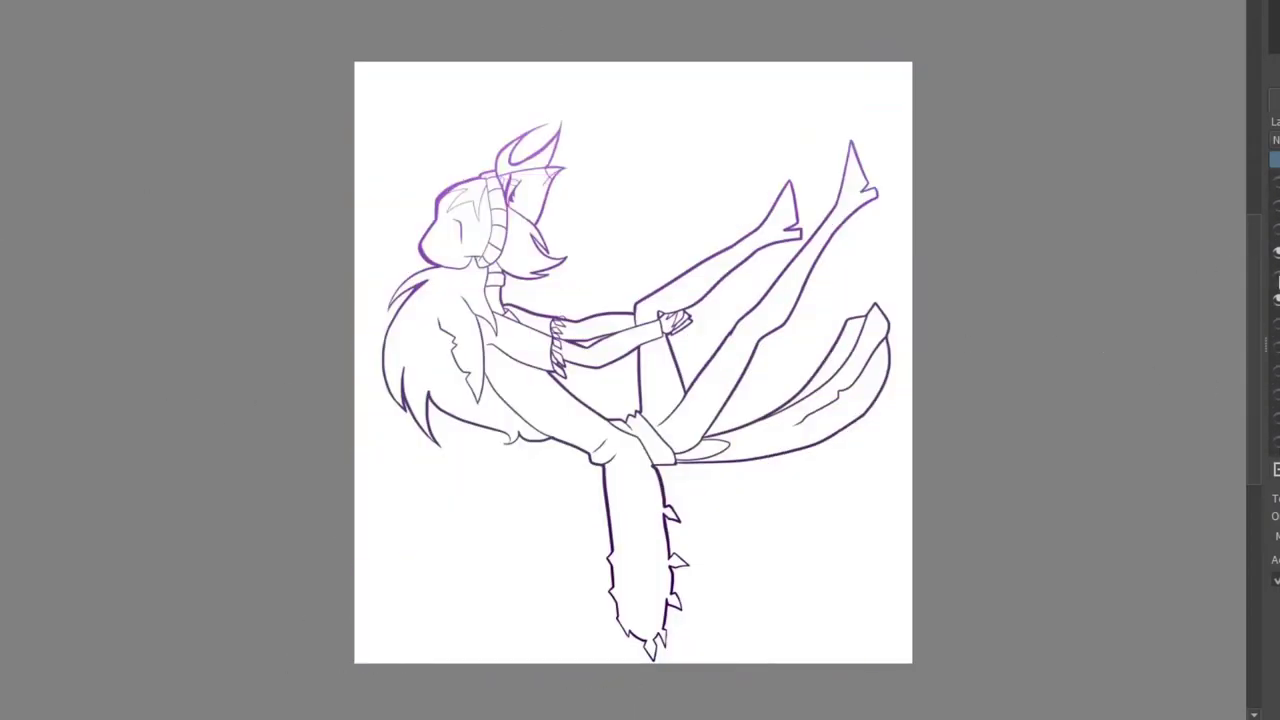
Show the lilac silhouette under the line art and paint the character's hair and crest dark purple-grey
{"action": "left_click", "coordinate": [1278, 279]}
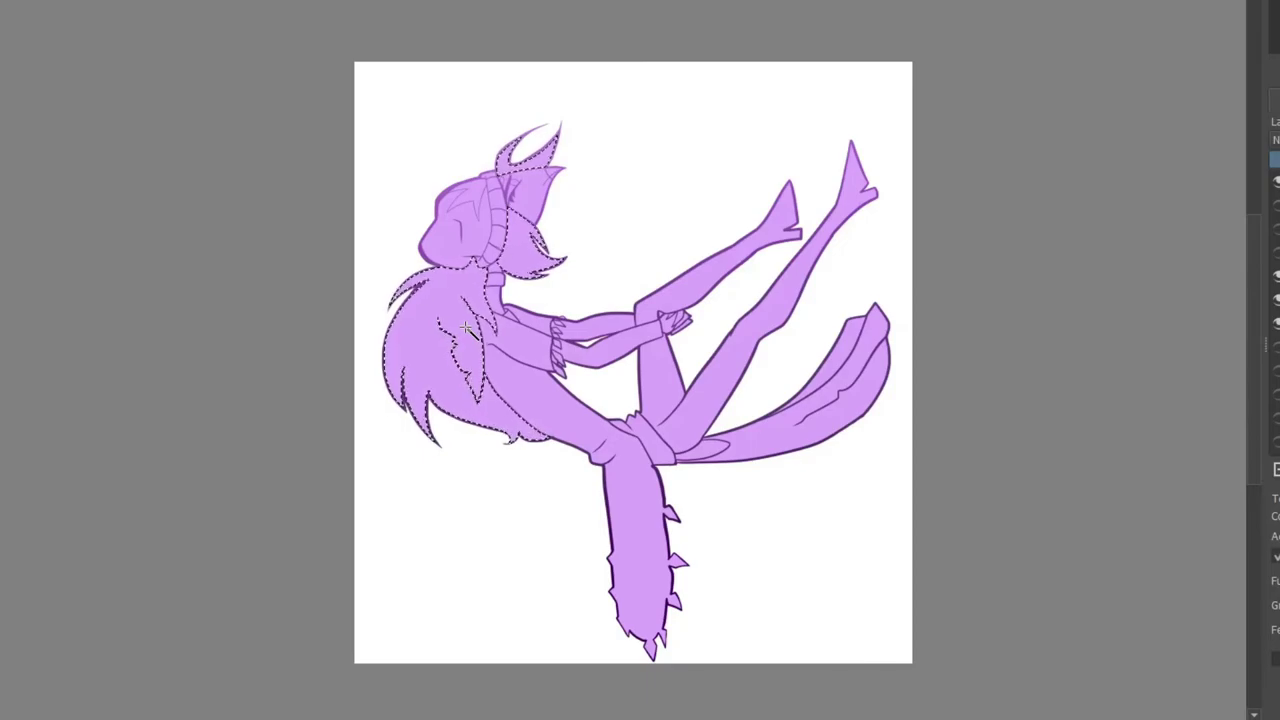
{"action": "left_click", "coordinate": [1, 435]}
{"action": "key", "text": "b"}
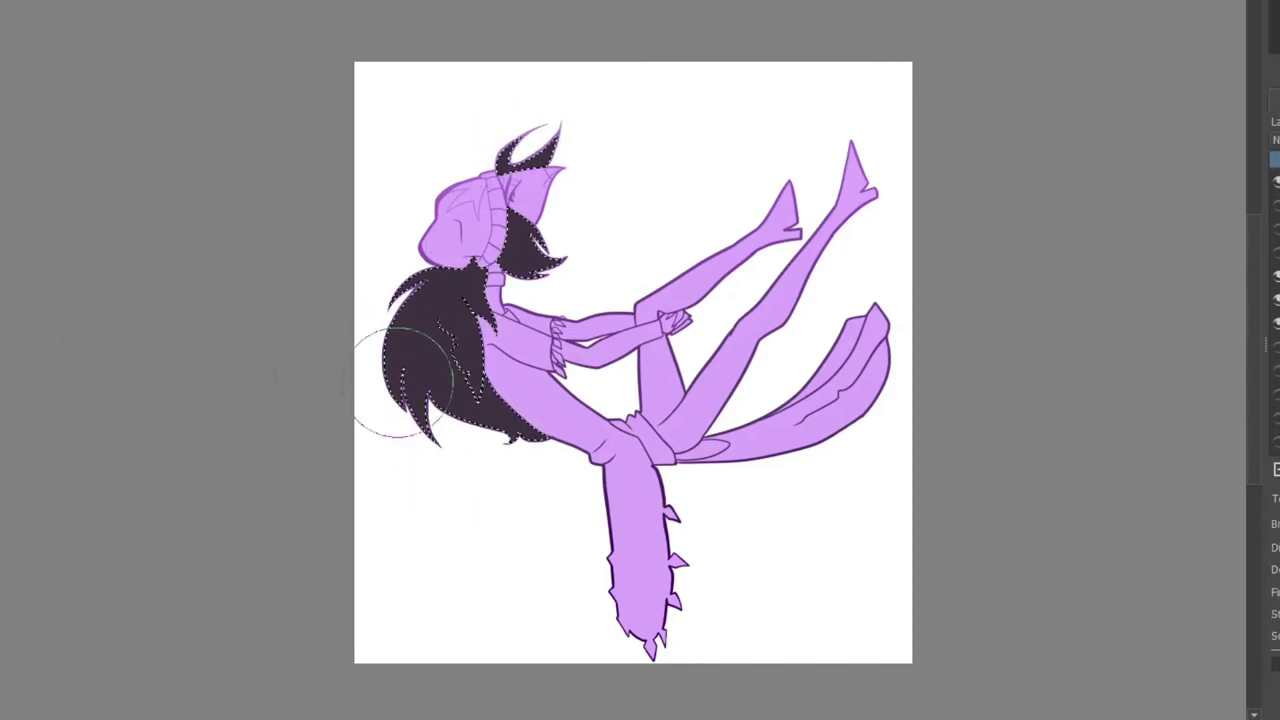
Select the sections of the long tail and paint them dark purple-grey
{"action": "left_click", "coordinate": [755, 439]}
{"action": "left_click", "coordinate": [828, 368]}
{"action": "key", "text": "b"}
{"action": "left_click_drag", "start_coordinate": [700, 442], "coordinate": [853, 372]}
Shade the tail tip a darker tone and paint the oval patch at the tail's base pale lilac
{"action": "left_click", "coordinate": [1, 435]}
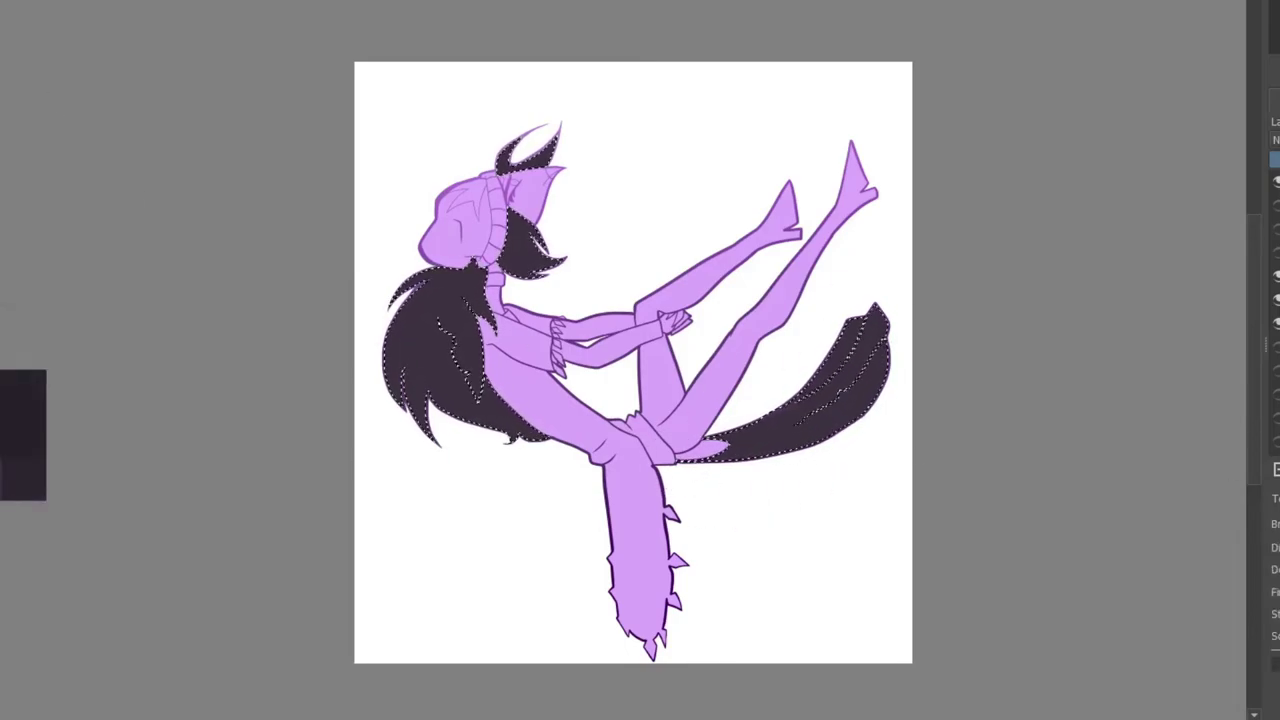
{"action": "left_click_drag", "start_coordinate": [840, 325], "coordinate": [930, 385]}
{"action": "left_click", "coordinate": [706, 450]}
{"action": "key", "text": "b"}
Select the character's face area and paint it very pale lilac
{"action": "left_click", "coordinate": [2, 142]}
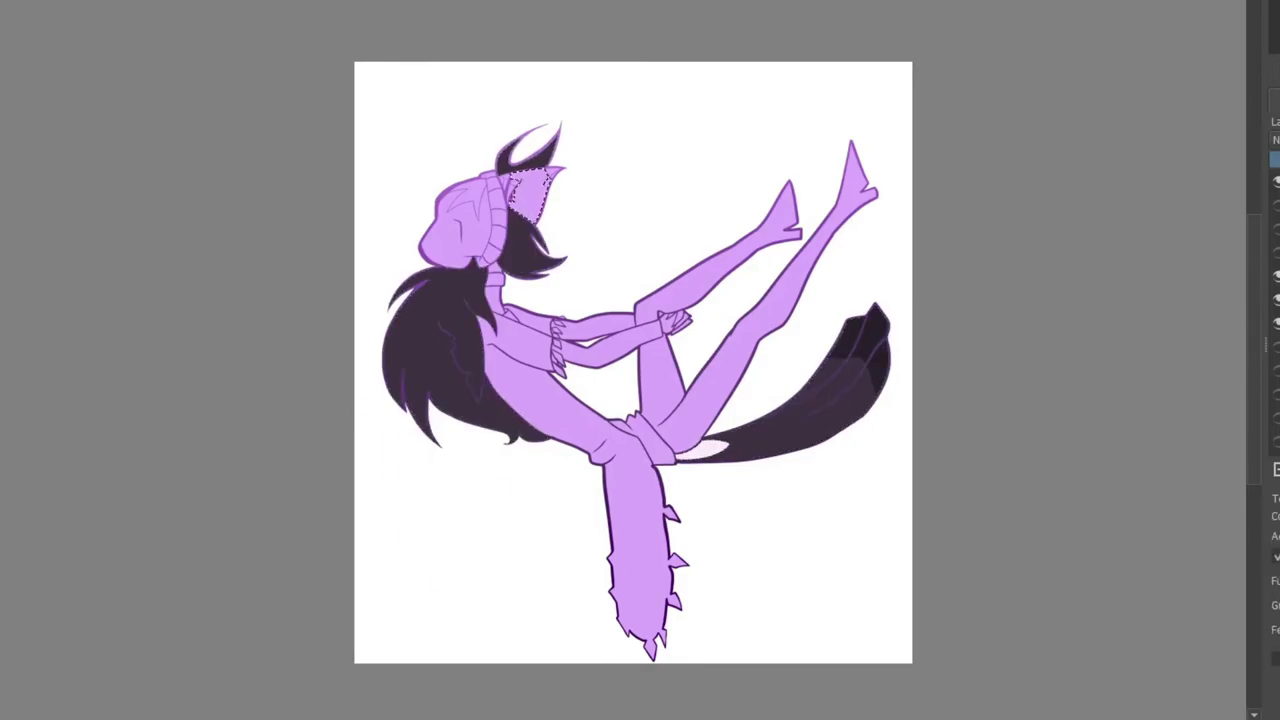
{"action": "scroll", "coordinate": [510, 166], "scroll_direction": "up", "scroll_amount": 4}
{"action": "key", "text": "b"}
{"action": "left_click_drag", "start_coordinate": [600, 320], "coordinate": [643, 188]}
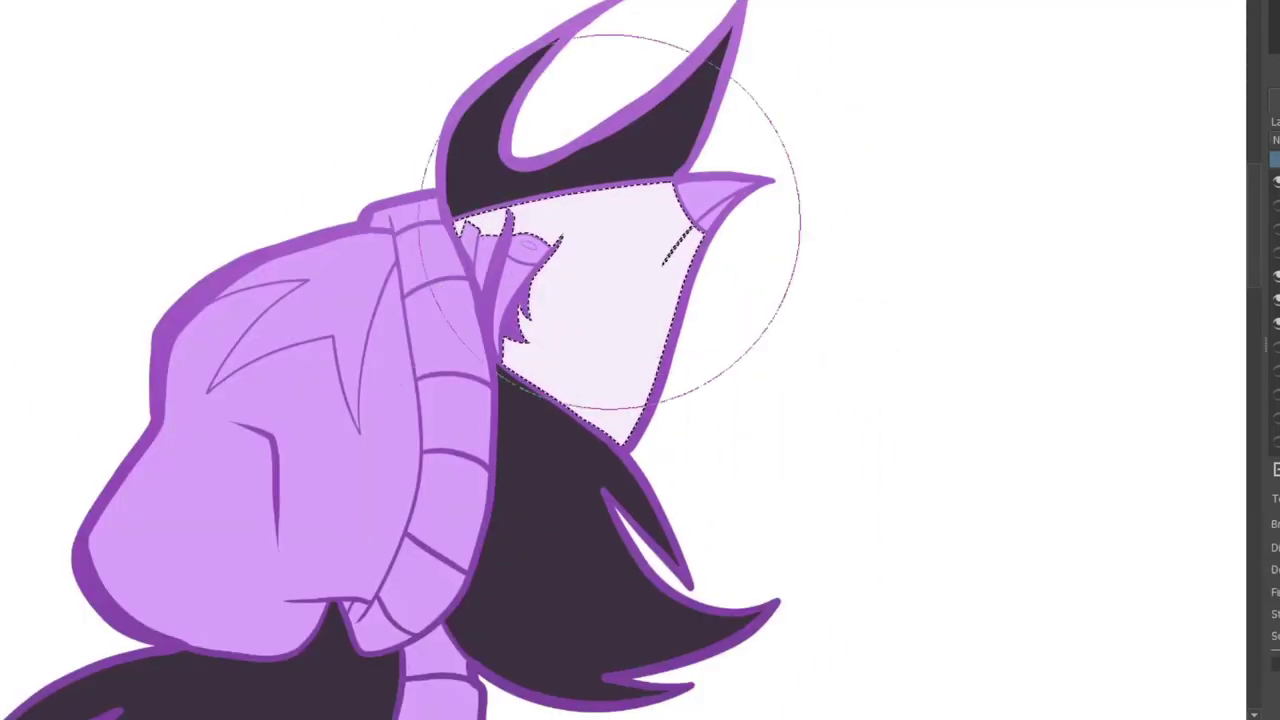
Paint the small pupil area and fill the narrow marking below the eye crimson
{"action": "left_click", "coordinate": [2, 142]}
{"action": "left_click", "coordinate": [528, 245]}
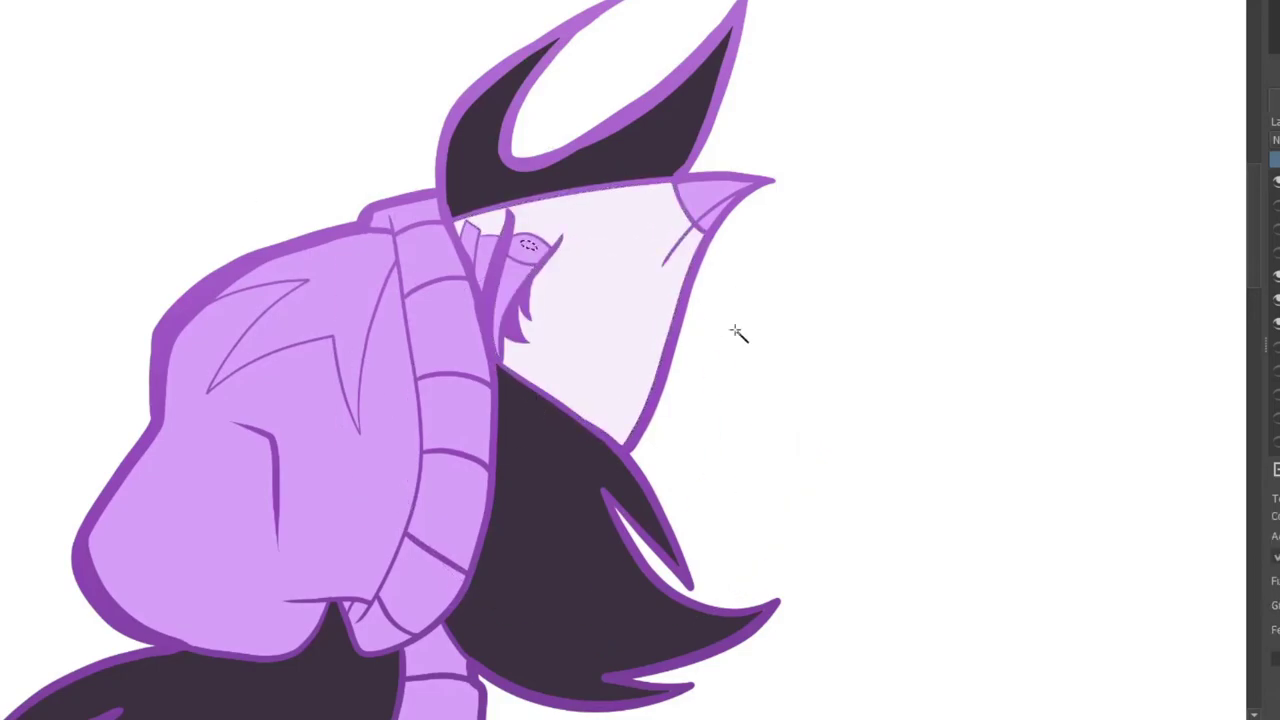
{"action": "key", "text": "b"}
{"action": "left_click_drag", "start_coordinate": [478, 384], "coordinate": [510, 310]}
{"action": "left_click", "coordinate": [2, 413]}
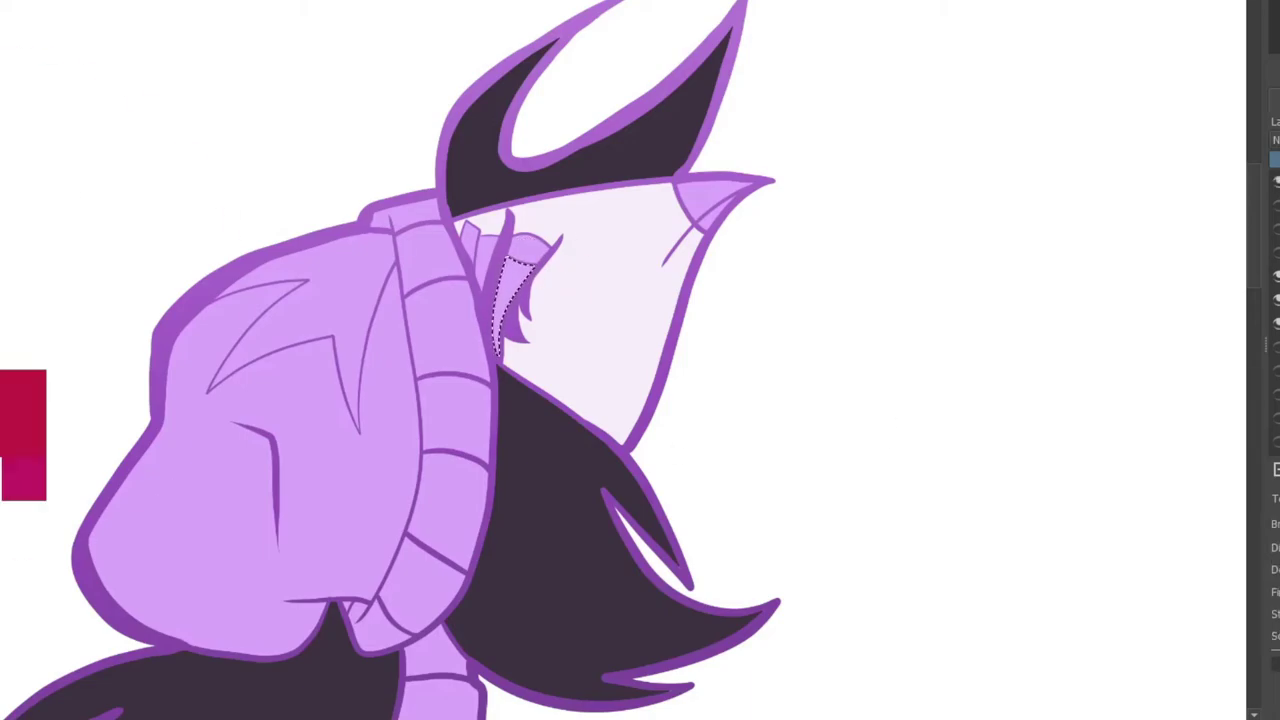
{"action": "key", "text": "alt+BackSpace"}
{"action": "left_click", "coordinate": [512, 284]}
{"action": "key", "text": "b"}
Paint the eye white and fill the small wedge beside it dark purple-grey
{"action": "key", "text": "w"}
{"action": "left_click", "coordinate": [526, 252]}
{"action": "key", "text": "b"}
{"action": "mouse_move", "coordinate": [526, 252]}
{"action": "left_mouse_down"}
{"action": "mouse_move", "coordinate": [396, 297]}
{"action": "mouse_move", "coordinate": [262, 467]}
{"action": "left_mouse_up"}
{"action": "key", "text": "w"}
{"action": "left_click", "coordinate": [486, 258]}
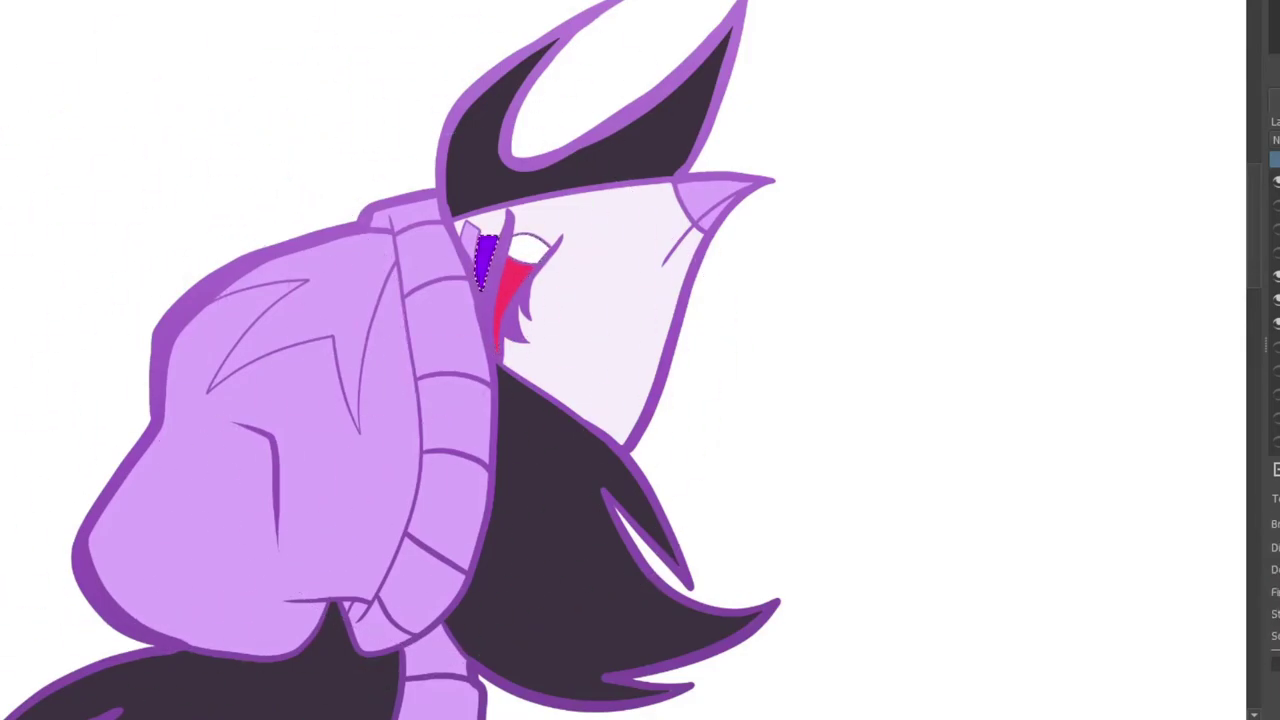
{"action": "left_click", "coordinate": [372, 225], "text": "alt"}
{"action": "key", "text": "alt+BackSpace"}
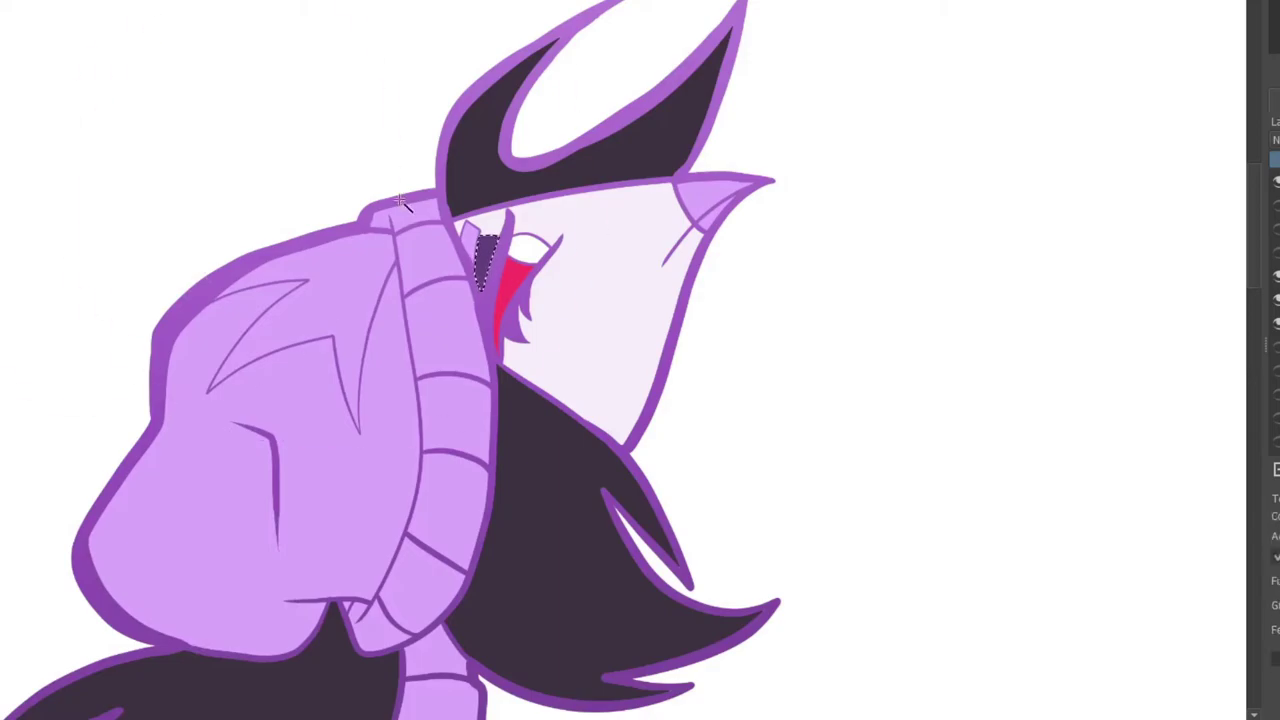
Select the hood, its ribbed band, the frayed sleeves and the body down to the spiked limb, and paint them very dark purple
{"action": "left_click", "coordinate": [405, 258]}
{"action": "key", "text": "w"}
{"action": "left_click", "coordinate": [340, 300]}
{"action": "left_click", "coordinate": [448, 330], "text": "shift"}
{"action": "left_click", "coordinate": [409, 214], "text": "shift"}
{"action": "scroll", "coordinate": [513, 635], "scroll_direction": "down", "scroll_amount": 2}
{"action": "left_click_drag", "start_coordinate": [513, 635], "coordinate": [556, 165]}
{"action": "left_click", "coordinate": [614, 379], "text": "shift"}
{"action": "left_click", "coordinate": [688, 449], "text": "shift"}
{"action": "left_click", "coordinate": [680, 411], "text": "shift"}
{"action": "left_click", "coordinate": [680, 376], "text": "shift"}
{"action": "left_click", "coordinate": [640, 320], "text": "shift"}
{"action": "scroll", "coordinate": [683, 330], "scroll_direction": "down", "scroll_amount": 5}
{"action": "scroll", "coordinate": [683, 330], "scroll_direction": "up", "scroll_amount": 6}
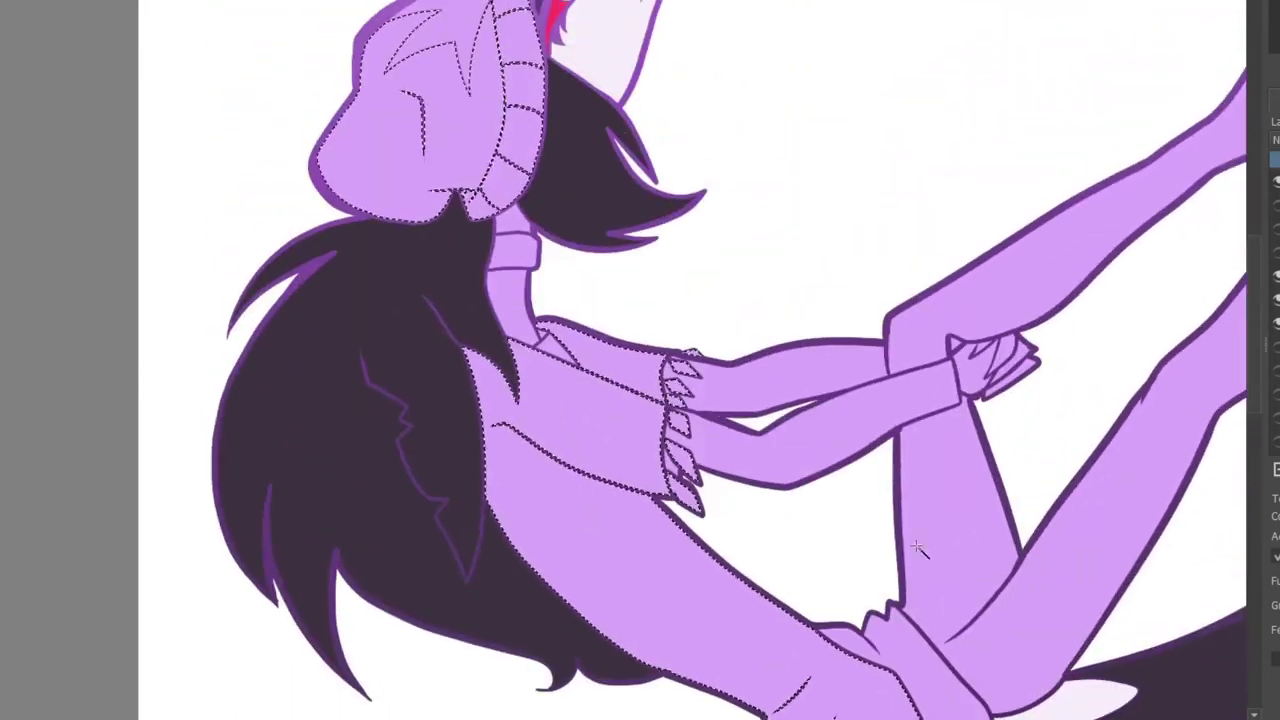
{"action": "key", "text": "b"}
{"action": "left_click_drag", "start_coordinate": [570, 400], "coordinate": [640, 600]}
{"action": "mouse_move", "coordinate": [480, 140]}
{"action": "left_mouse_down"}
{"action": "mouse_move", "coordinate": [370, 2]}
{"action": "mouse_move", "coordinate": [370, 150]}
{"action": "left_mouse_up"}
{"action": "left_click_drag", "start_coordinate": [620, 400], "coordinate": [840, 670]}
{"action": "left_click_drag", "start_coordinate": [1254, 300], "coordinate": [1254, 442]}
{"action": "mouse_move", "coordinate": [965, 240]}
{"action": "left_mouse_down"}
{"action": "mouse_move", "coordinate": [852, 275]}
{"action": "mouse_move", "coordinate": [945, 600]}
{"action": "left_mouse_up"}
{"action": "left_click_drag", "start_coordinate": [1254, 440], "coordinate": [1254, 337]}
{"action": "left_click_drag", "start_coordinate": [500, 719], "coordinate": [602, 719]}
Select both raised legs and paint them near-black, and clear the selection
{"action": "left_click", "coordinate": [593, 491]}
{"action": "left_click", "coordinate": [580, 130], "text": "shift"}
{"action": "key", "text": "b"}
{"action": "mouse_move", "coordinate": [551, 490]}
{"action": "left_mouse_down"}
{"action": "mouse_move", "coordinate": [573, 322]}
{"action": "mouse_move", "coordinate": [880, 60]}
{"action": "left_mouse_up"}
{"action": "scroll", "coordinate": [1000, 220], "scroll_direction": "up", "scroll_amount": 5}
{"action": "left_click_drag", "start_coordinate": [1063, 257], "coordinate": [1080, 130]}
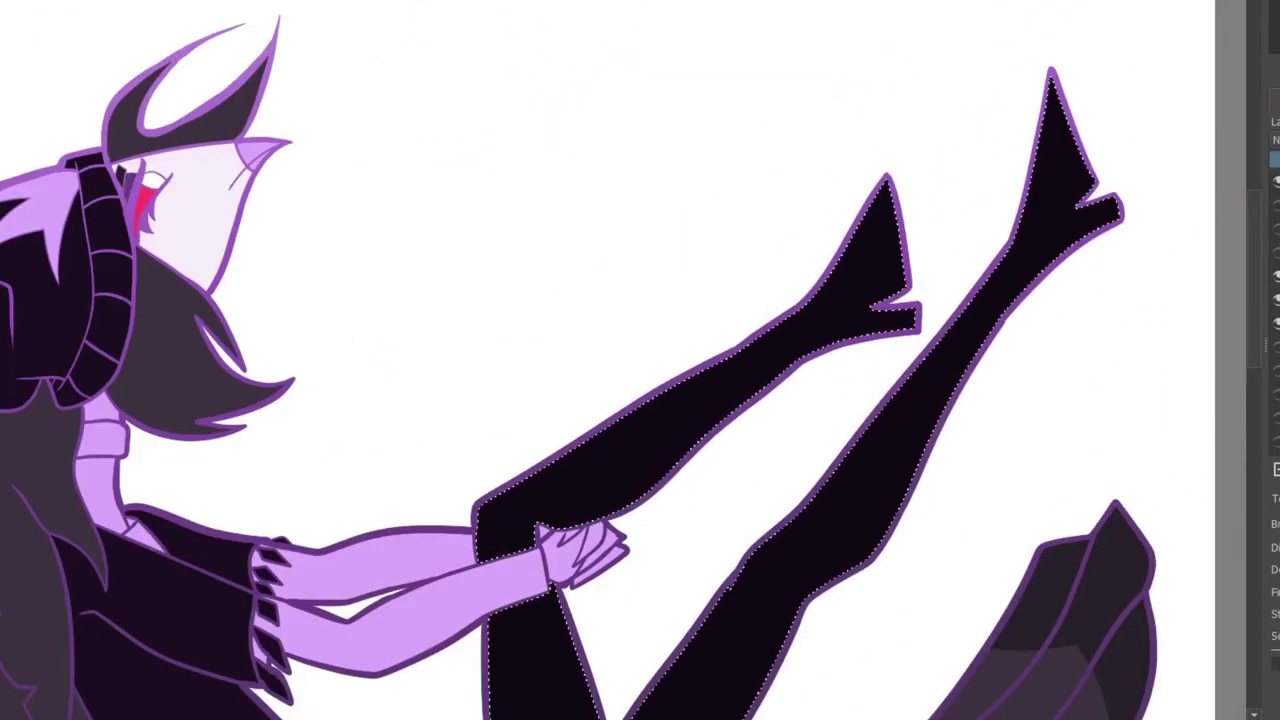
{"action": "key", "text": "ctrl+d"}
Fill the beak tip near-black and the neck sections dark purple-grey
{"action": "scroll", "coordinate": [325, 518], "scroll_direction": "left", "scroll_amount": 3}
{"action": "key", "text": "Insert"}
{"action": "key", "text": "w"}
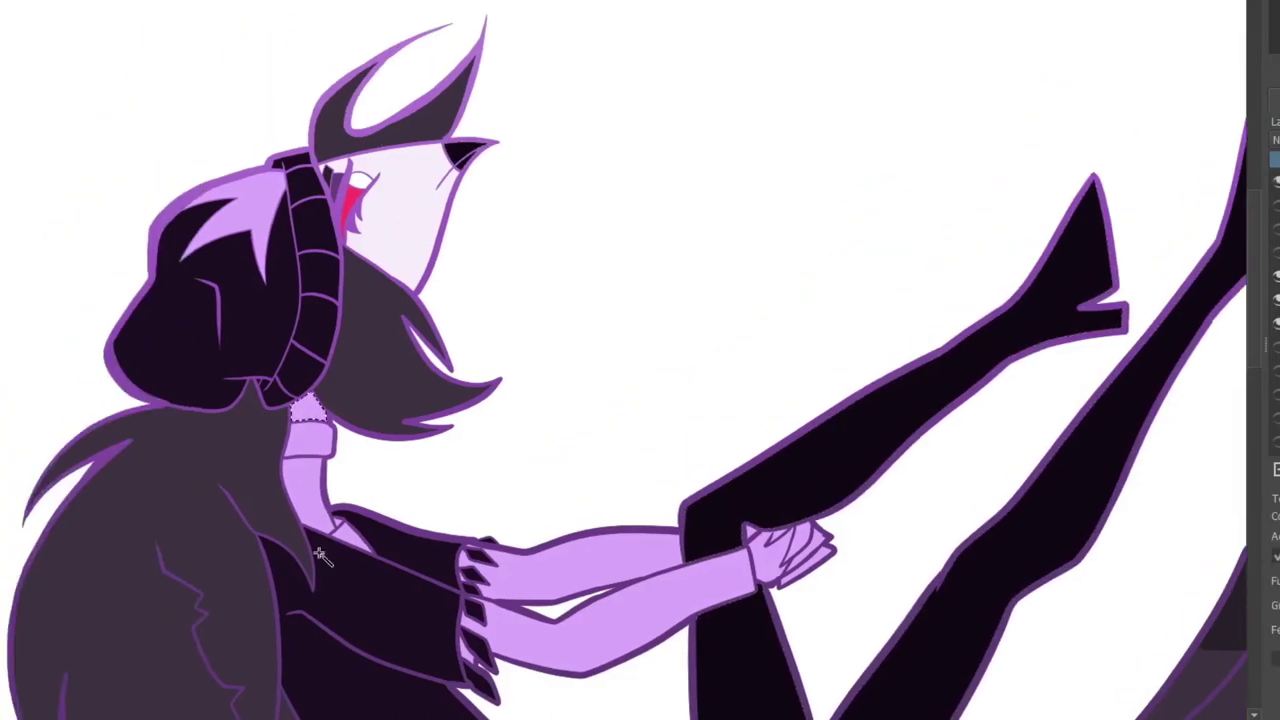
{"action": "key", "text": "shift+BackSpace"}
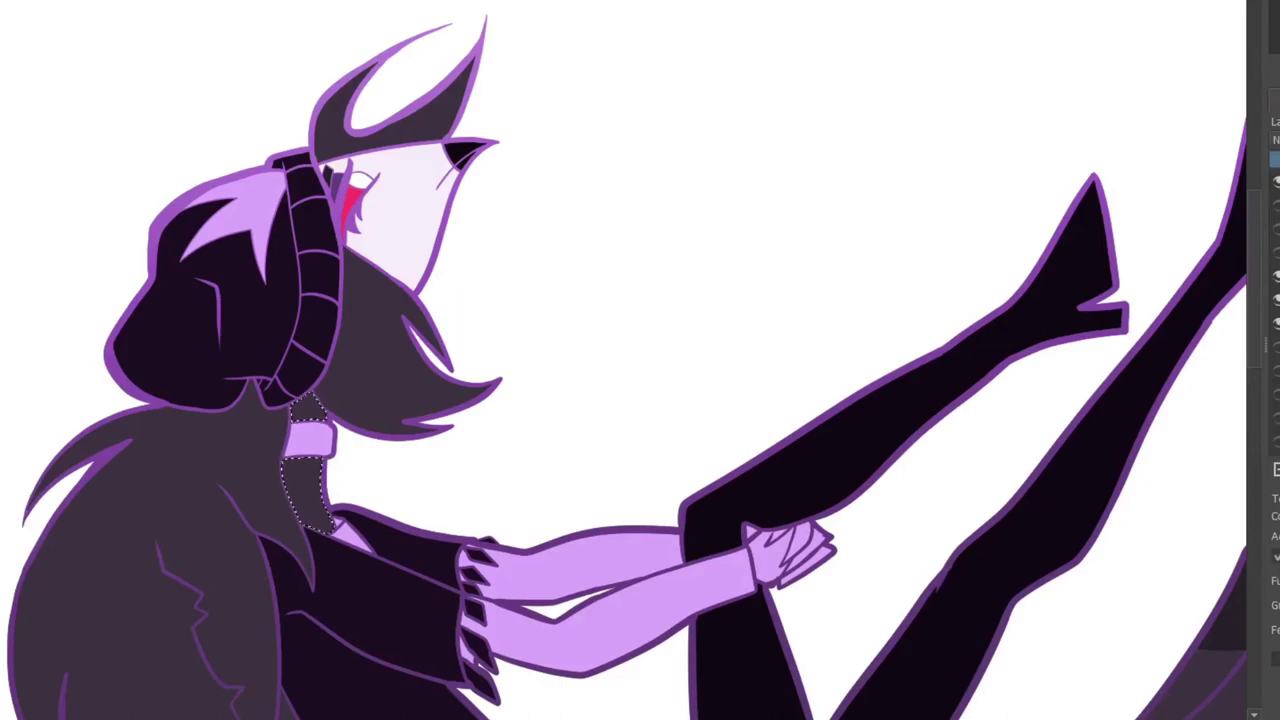
Select the collar, the small chest piece and both arms, and paint them crimson
{"action": "left_click", "coordinate": [530, 574]}
{"action": "left_click", "coordinate": [559, 648]}
{"action": "left_click", "coordinate": [751, 532]}
{"action": "key", "text": "l"}
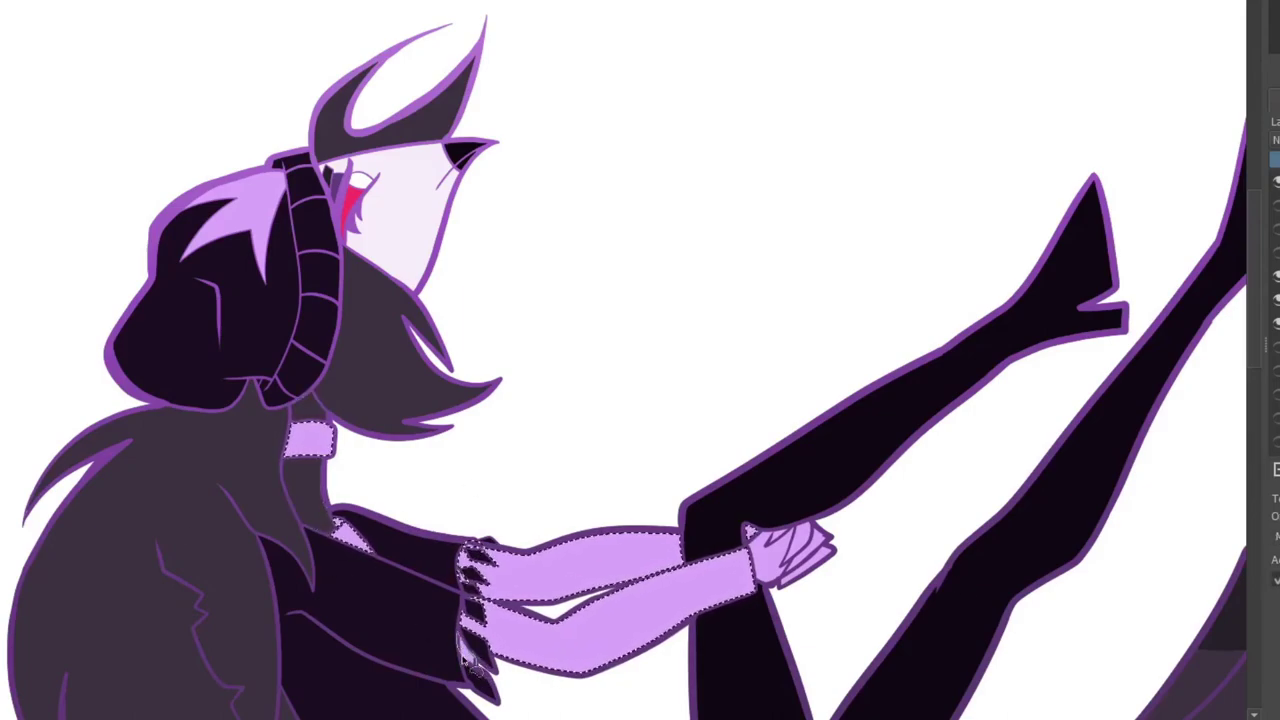
{"action": "key", "text": "b"}
{"action": "left_click_drag", "start_coordinate": [312, 440], "coordinate": [757, 640]}
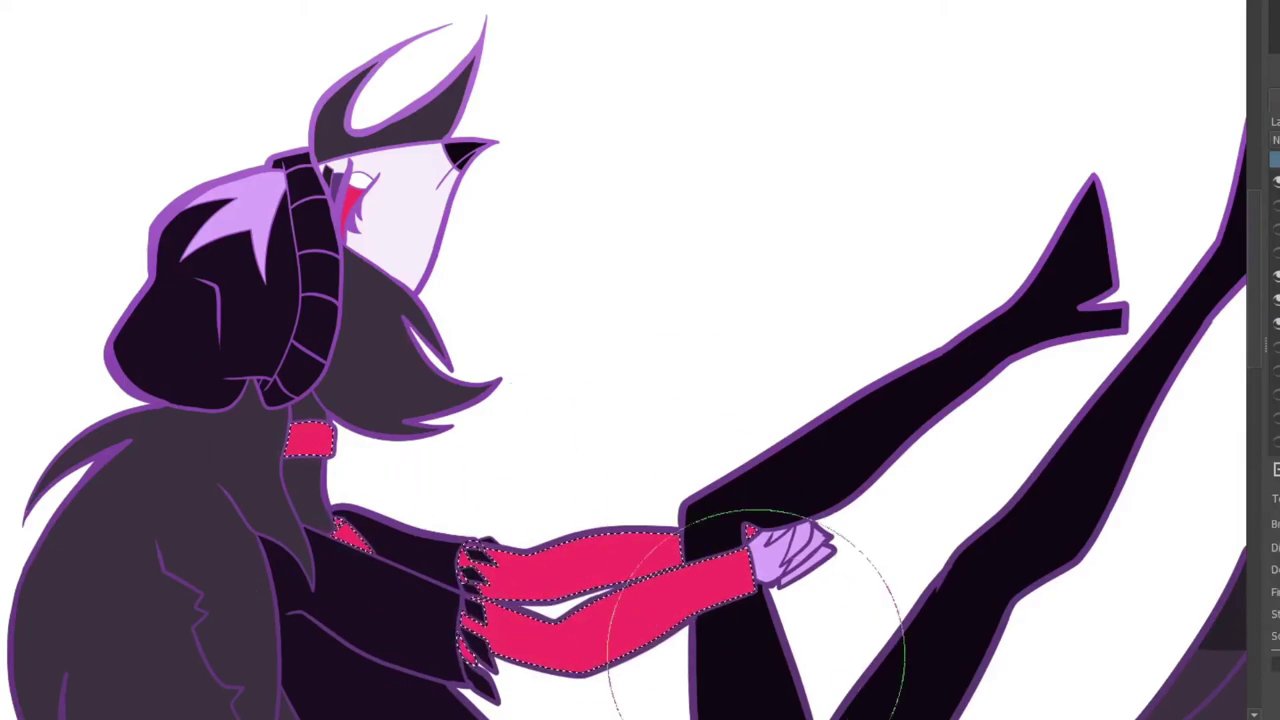
Paint the frayed waistband between the body and legs crimson
{"action": "scroll", "coordinate": [857, 471], "scroll_direction": "down", "scroll_amount": 5}
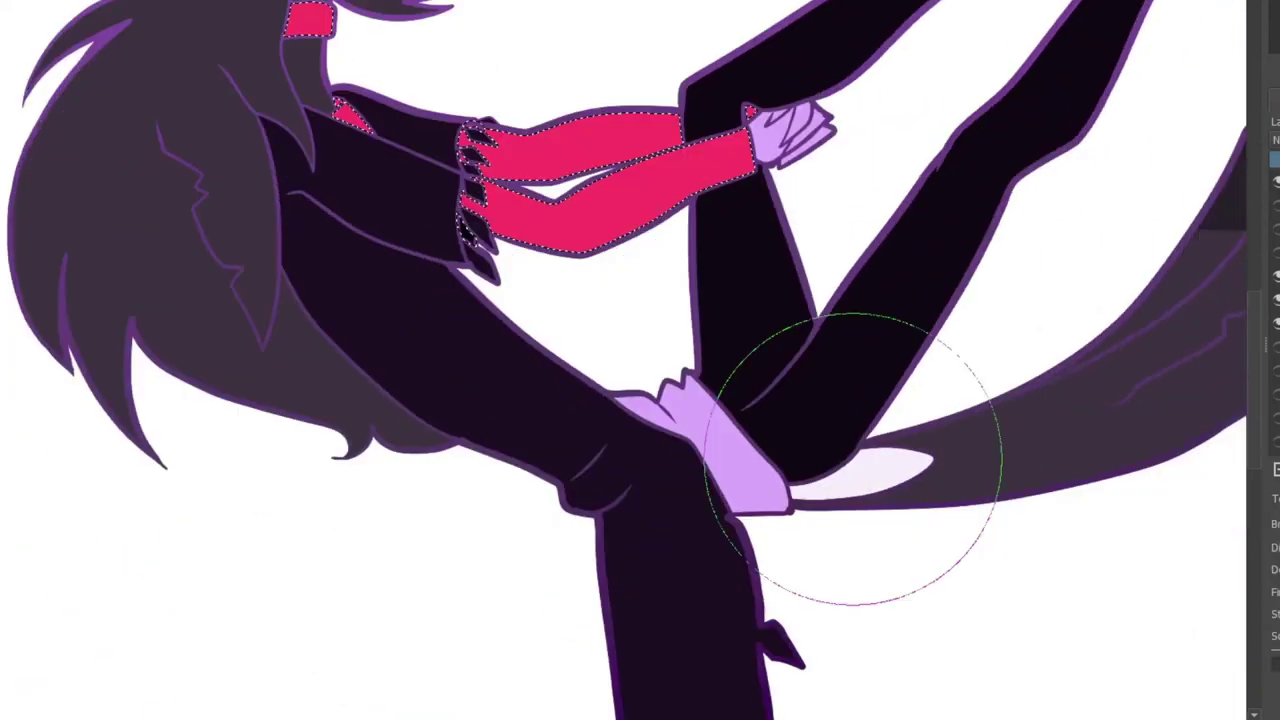
{"action": "key", "text": "b"}
{"action": "left_click_drag", "start_coordinate": [690, 490], "coordinate": [734, 529]}
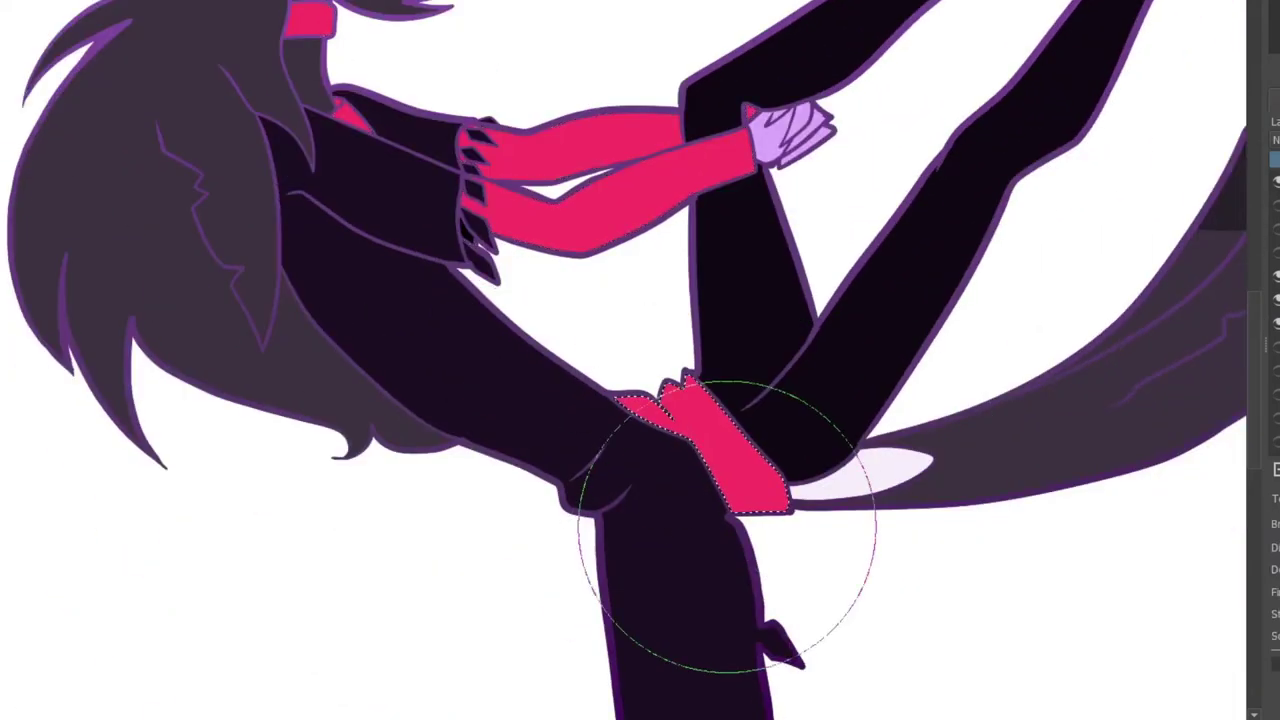
Touch up the frayed pieces of the sleeve cuffs, sampling their near-black colour and painting it over the gaps
{"action": "left_click_drag", "start_coordinate": [406, 80], "coordinate": [838, 286]}
{"action": "key", "text": "b"}
{"action": "left_click", "coordinate": [210, 213], "text": "ctrl"}
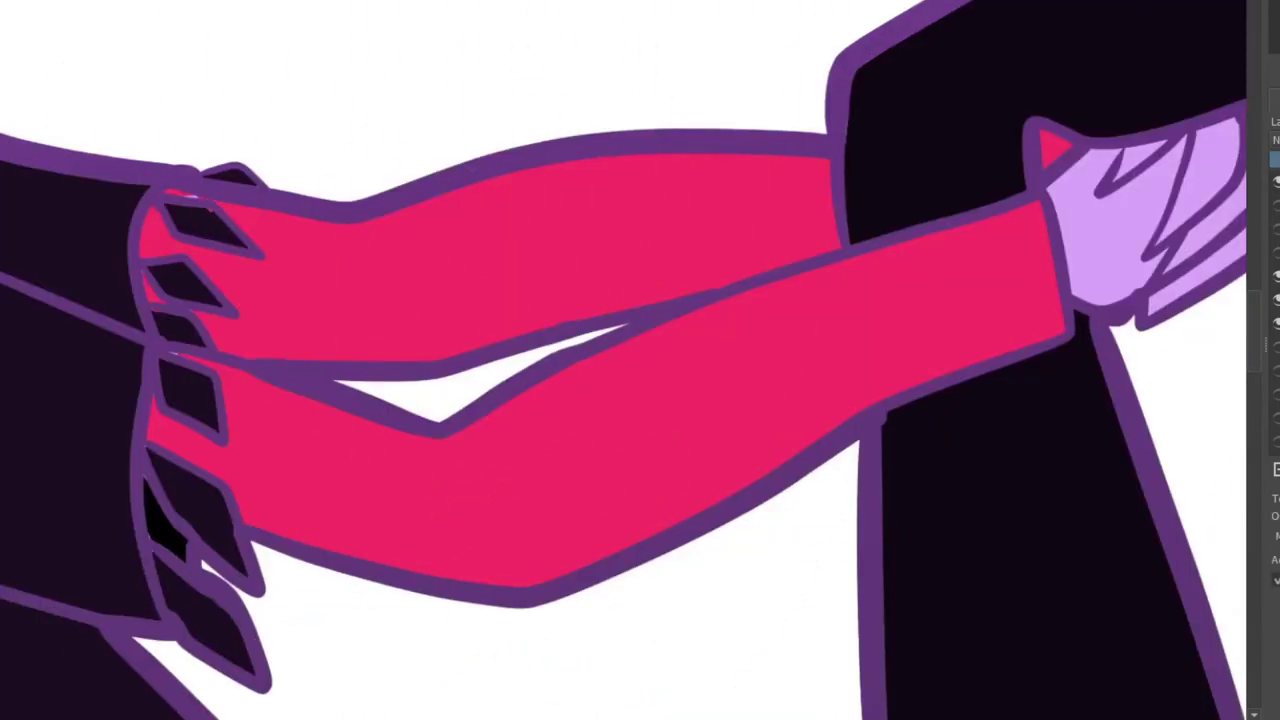
{"action": "left_click", "coordinate": [200, 222], "text": "ctrl"}
{"action": "left_click_drag", "start_coordinate": [157, 544], "coordinate": [151, 492]}
{"action": "left_click", "coordinate": [172, 354]}
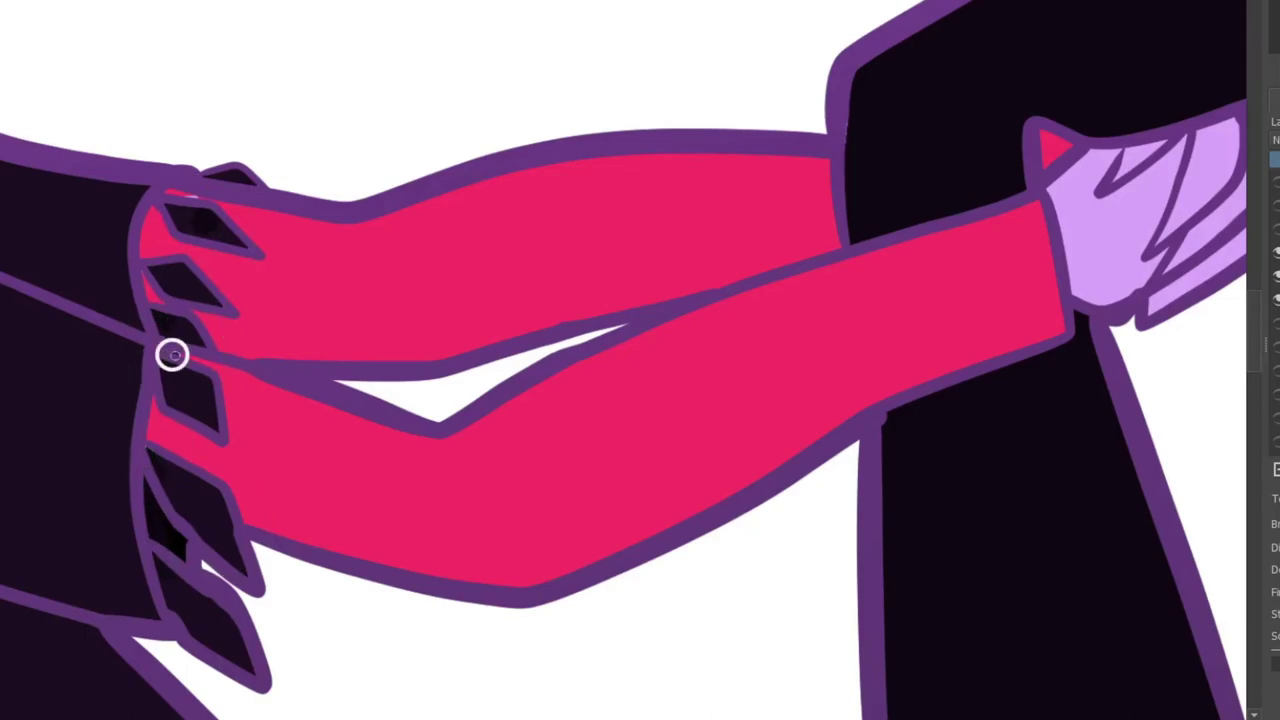
Paint scattered cream five-pointed stars over both crimson sleeves, undoing the misplaced strokes
{"action": "left_click", "coordinate": [2, 498]}
{"action": "mouse_move", "coordinate": [486, 260]}
{"action": "left_mouse_down"}
{"action": "mouse_move", "coordinate": [523, 240]}
{"action": "mouse_move", "coordinate": [487, 262]}
{"action": "left_mouse_up"}
{"action": "left_click_drag", "start_coordinate": [718, 237], "coordinate": [725, 234]}
{"action": "left_click_drag", "start_coordinate": [330, 468], "coordinate": [372, 500]}
{"action": "left_click_drag", "start_coordinate": [905, 285], "coordinate": [930, 320]}
{"action": "key", "text": "ctrl+z"}
{"action": "mouse_move", "coordinate": [880, 270]}
{"action": "left_mouse_down"}
{"action": "mouse_move", "coordinate": [843, 294]}
{"action": "mouse_move", "coordinate": [900, 278]}
{"action": "left_mouse_up"}
{"action": "left_click_drag", "start_coordinate": [692, 512], "coordinate": [706, 512]}
{"action": "left_click_drag", "start_coordinate": [630, 356], "coordinate": [655, 334]}
{"action": "left_click_drag", "start_coordinate": [498, 582], "coordinate": [552, 564]}
{"action": "mouse_move", "coordinate": [191, 298]}
{"action": "left_mouse_down"}
{"action": "mouse_move", "coordinate": [200, 262]}
{"action": "mouse_move", "coordinate": [204, 294]}
{"action": "mouse_move", "coordinate": [232, 288]}
{"action": "left_mouse_up"}
{"action": "key", "text": "ctrl+z"}
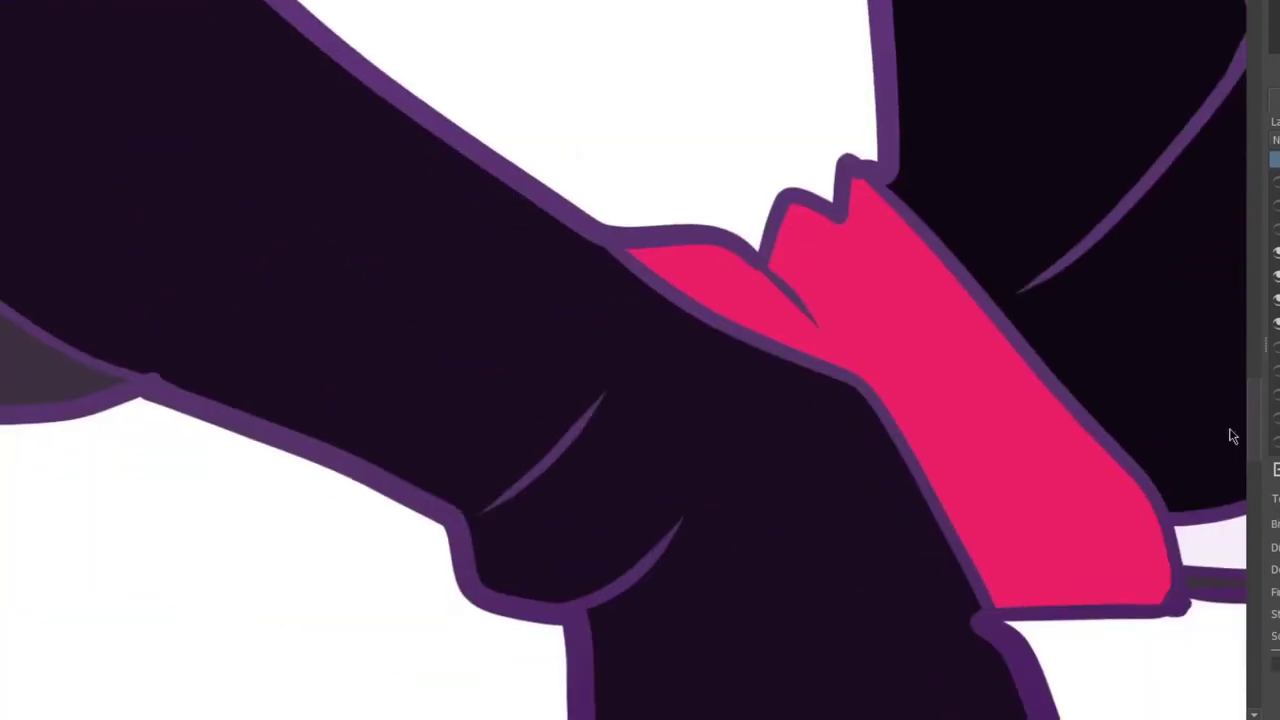
Paint cream stars on the crimson waistband and a partial cream star on the small chest piece
{"action": "left_click_drag", "start_coordinate": [985, 490], "coordinate": [1040, 470]}
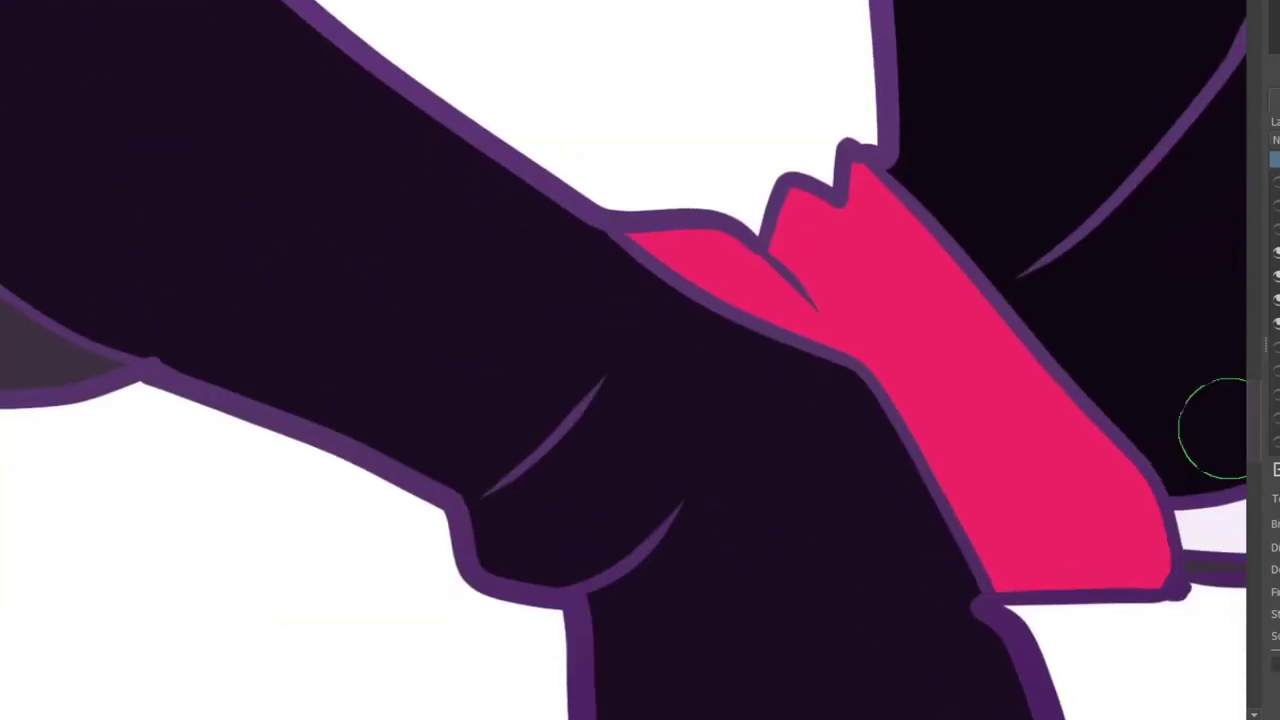
{"action": "left_click_drag", "start_coordinate": [1000, 530], "coordinate": [1005, 445]}
{"action": "mouse_move", "coordinate": [866, 284]}
{"action": "left_mouse_down"}
{"action": "mouse_move", "coordinate": [855, 300]}
{"action": "mouse_move", "coordinate": [885, 290]}
{"action": "left_mouse_up"}
{"action": "mouse_move", "coordinate": [700, 250]}
{"action": "left_mouse_down"}
{"action": "mouse_move", "coordinate": [715, 285]}
{"action": "mouse_move", "coordinate": [730, 258]}
{"action": "left_mouse_up"}
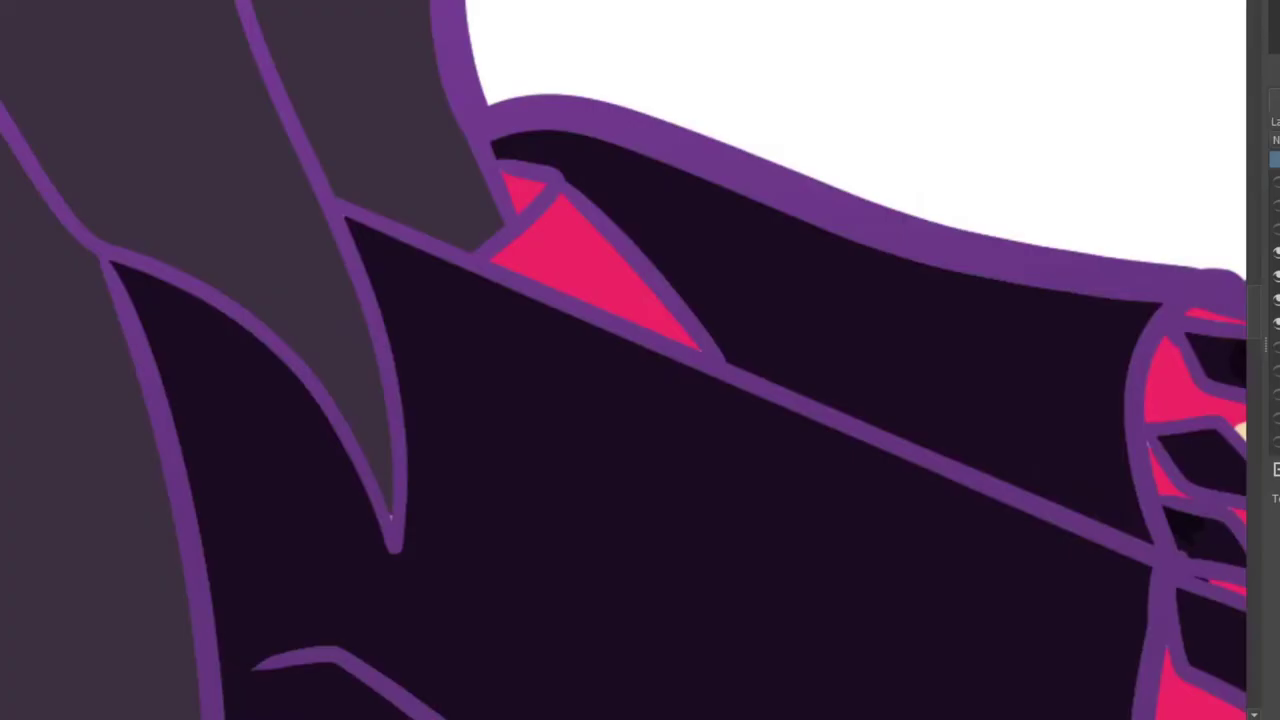
{"action": "left_click_drag", "start_coordinate": [630, 284], "coordinate": [652, 321]}
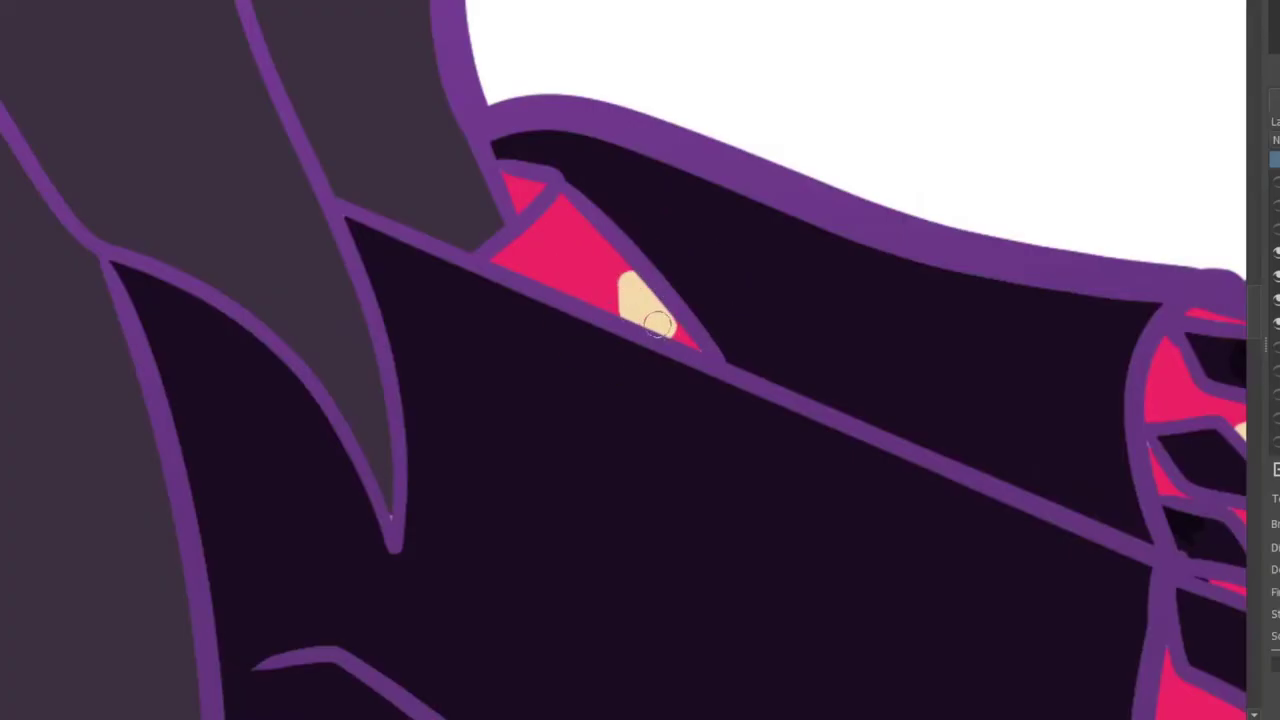
{"action": "scroll", "coordinate": [657, 491], "scroll_direction": "down", "scroll_amount": 6}
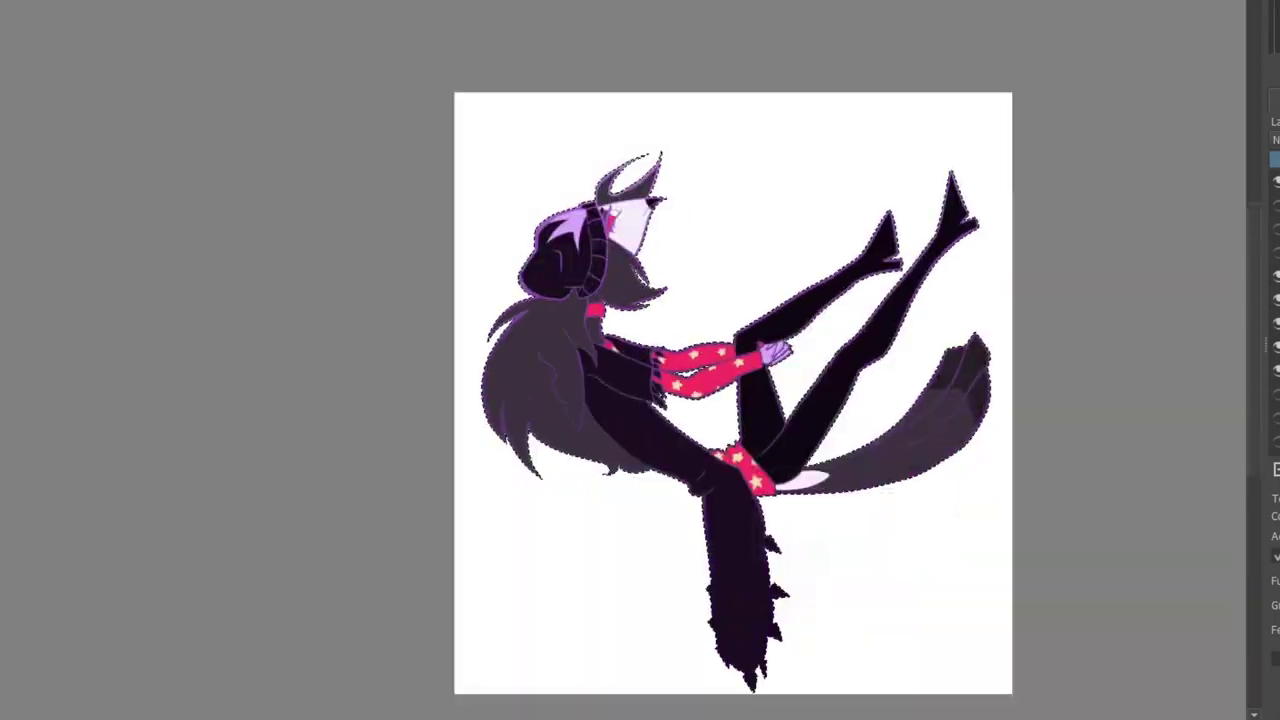
Shade the selected figure with a soft pale glow over the head and feet and deep purple over the lower body and tail
{"action": "key", "text": "b"}
{"action": "mouse_move", "coordinate": [505, 115]}
{"action": "left_mouse_down"}
{"action": "mouse_move", "coordinate": [737, 138]}
{"action": "mouse_move", "coordinate": [509, 382]}
{"action": "left_mouse_up"}
{"action": "key", "text": "ctrl+z"}
{"action": "mouse_move", "coordinate": [492, 104]}
{"action": "left_mouse_down"}
{"action": "mouse_move", "coordinate": [815, 151]}
{"action": "mouse_move", "coordinate": [985, 248]}
{"action": "left_mouse_up"}
{"action": "mouse_move", "coordinate": [543, 609]}
{"action": "left_mouse_down"}
{"action": "mouse_move", "coordinate": [764, 672]}
{"action": "mouse_move", "coordinate": [706, 519]}
{"action": "left_mouse_up"}
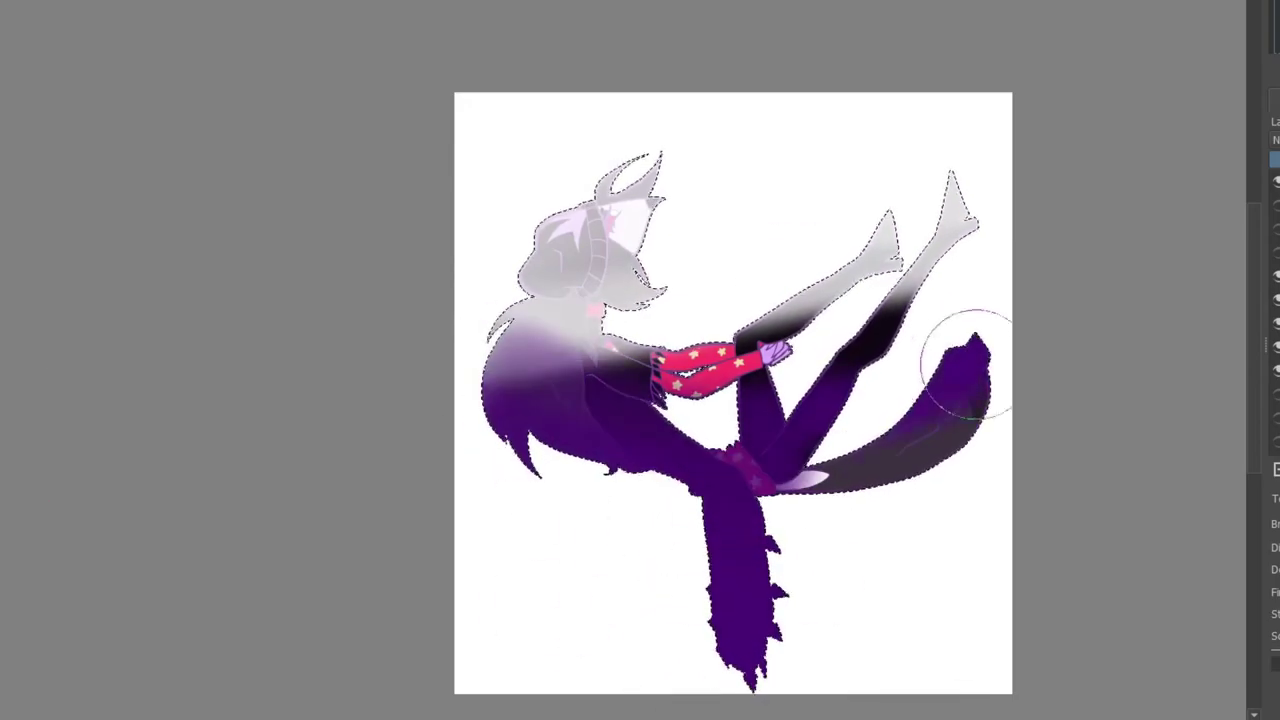
{"action": "left_click_drag", "start_coordinate": [972, 335], "coordinate": [760, 465]}
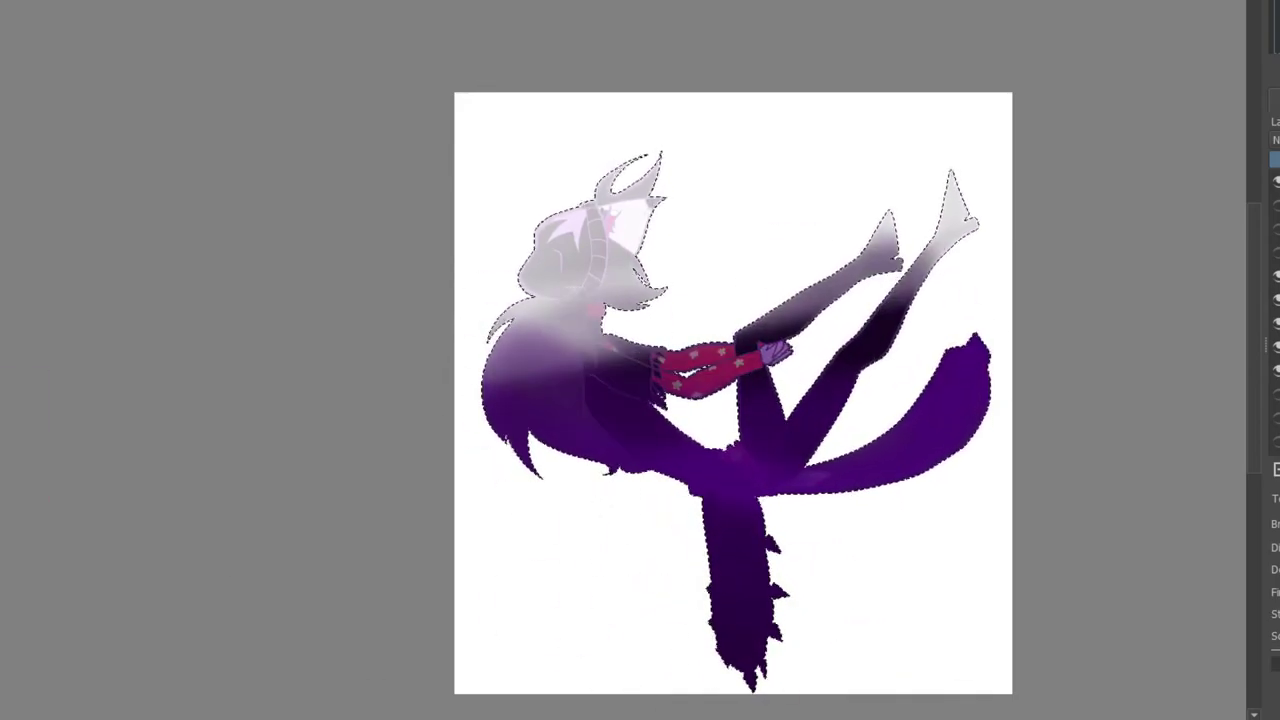
Show the hidden line-art, lighting, cloud and star layers so the figure appears against the full night sky
{"action": "left_click", "coordinate": [1276, 205]}
{"action": "left_click", "coordinate": [1276, 229]}
{"action": "left_click", "coordinate": [1276, 253]}
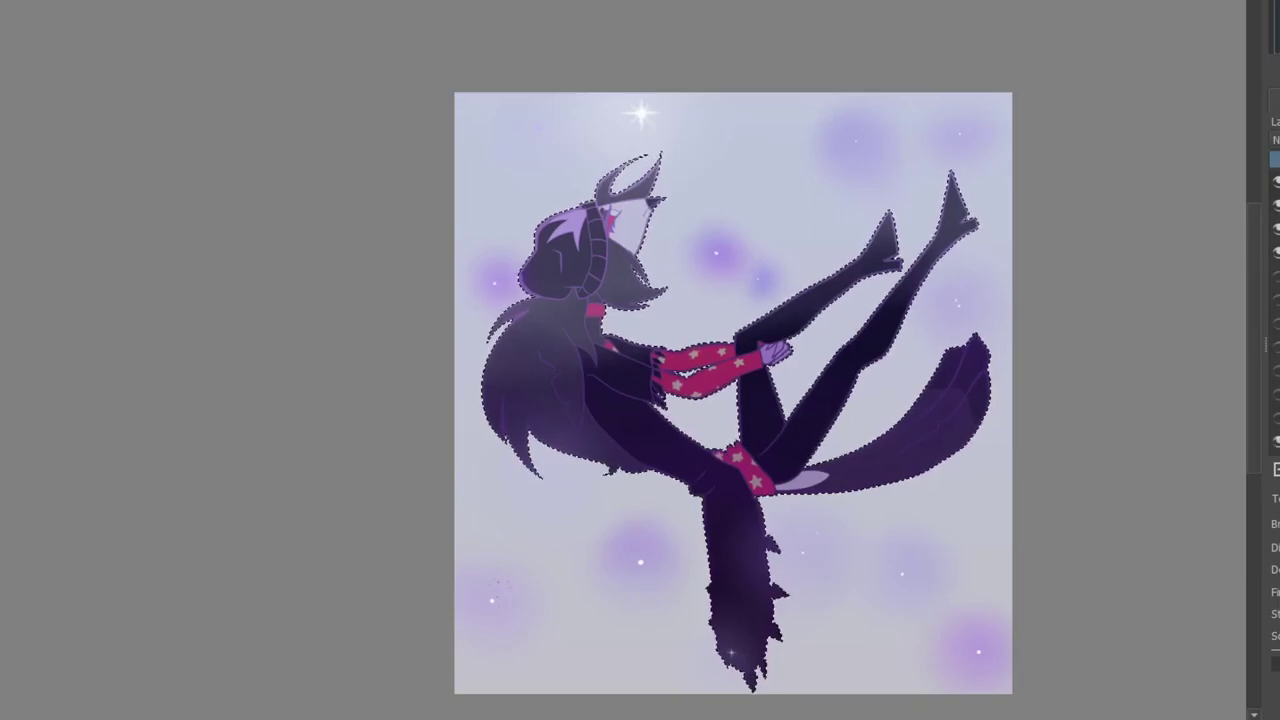
{"action": "left_click", "coordinate": [1276, 418]}
{"action": "left_click", "coordinate": [1276, 394]}
{"action": "left_click", "coordinate": [1276, 370]}
{"action": "left_click", "coordinate": [1276, 347]}
{"action": "left_click", "coordinate": [1276, 323]}
{"action": "left_click", "coordinate": [1276, 299]}
{"action": "left_click", "coordinate": [1276, 275]}
{"action": "left_click", "coordinate": [1276, 253]}
Outline the clasped hands with a lasso selection and paint them dark purple-grey
{"action": "key", "text": "l"}
{"action": "left_click", "coordinate": [968, 262]}
{"action": "left_click_drag", "start_coordinate": [777, 360], "coordinate": [110, 241]}
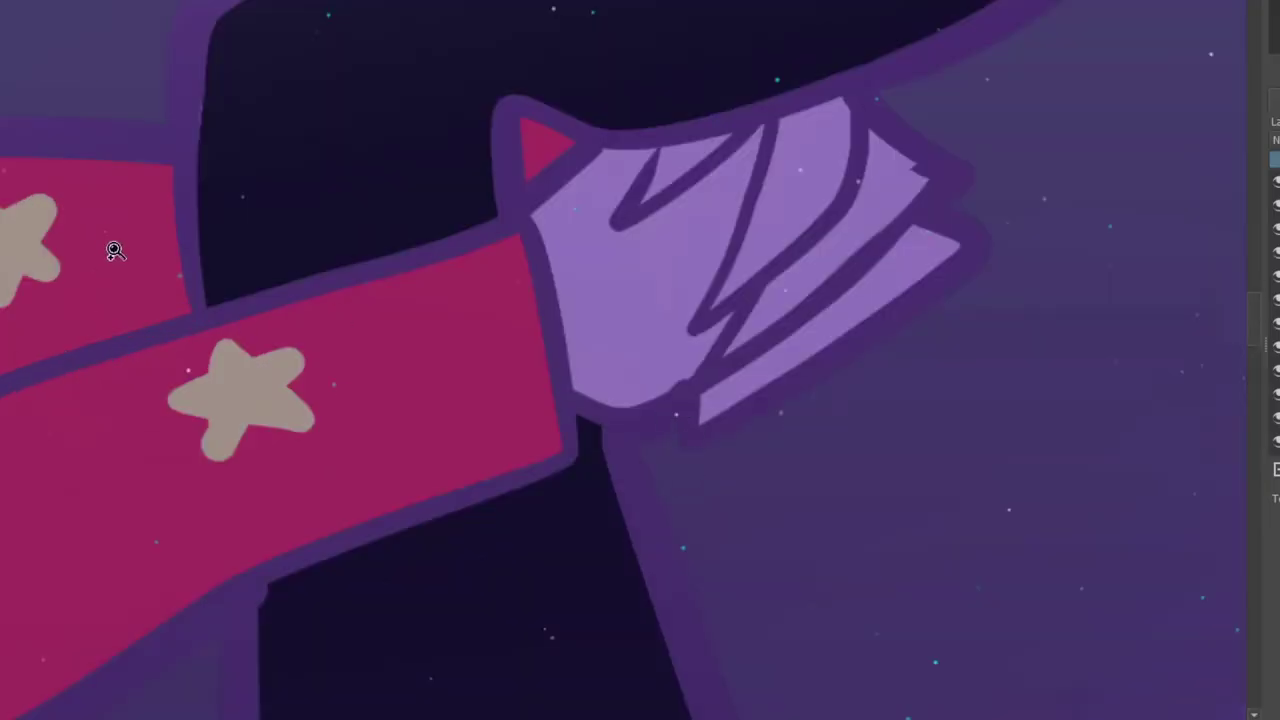
{"action": "mouse_move", "coordinate": [920, 296]}
{"action": "left_mouse_down"}
{"action": "mouse_move", "coordinate": [922, 146]}
{"action": "mouse_move", "coordinate": [705, 128]}
{"action": "left_mouse_up"}
{"action": "left_click_drag", "start_coordinate": [558, 374], "coordinate": [566, 392]}
{"action": "key", "text": "b"}
{"action": "left_click_drag", "start_coordinate": [629, 339], "coordinate": [808, 120]}
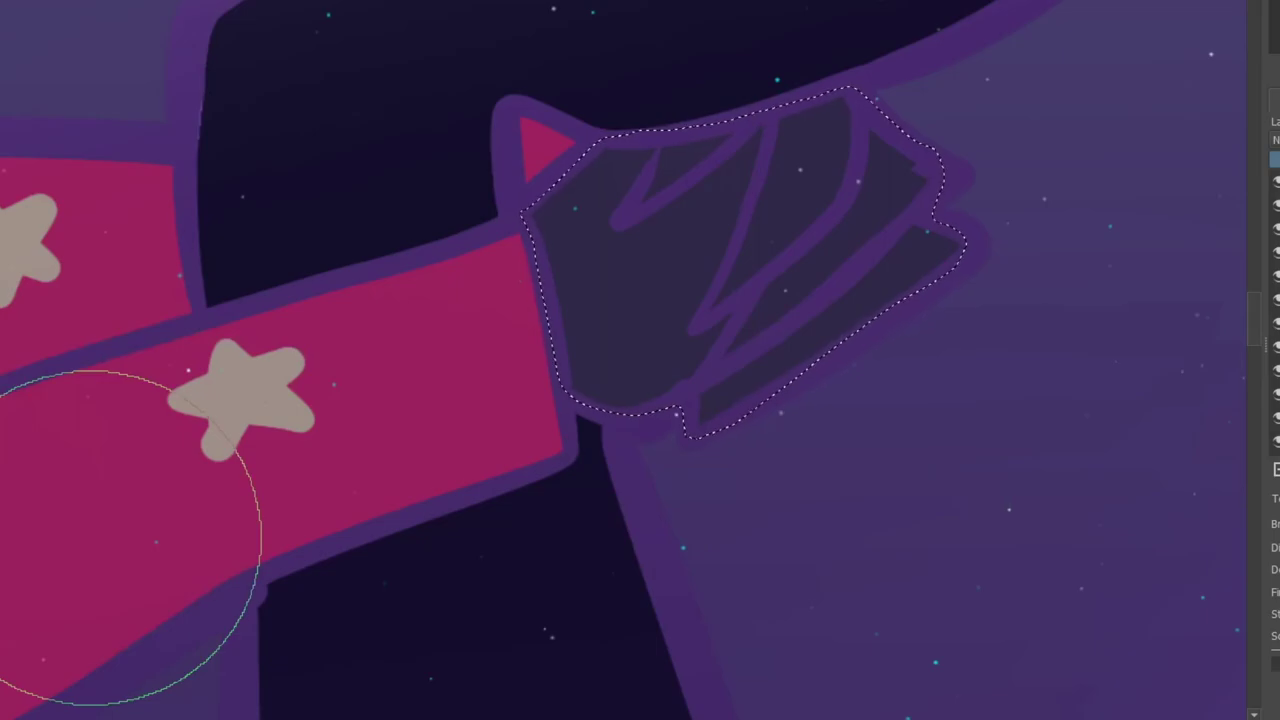
{"action": "left_click_drag", "start_coordinate": [655, 185], "coordinate": [705, 150]}
{"action": "mouse_move", "coordinate": [720, 306]}
{"action": "left_mouse_down"}
{"action": "mouse_move", "coordinate": [806, 238]}
{"action": "mouse_move", "coordinate": [711, 426]}
{"action": "mouse_move", "coordinate": [758, 372]}
{"action": "left_mouse_up"}
{"action": "scroll", "coordinate": [613, 352], "scroll_direction": "down", "scroll_amount": 8}
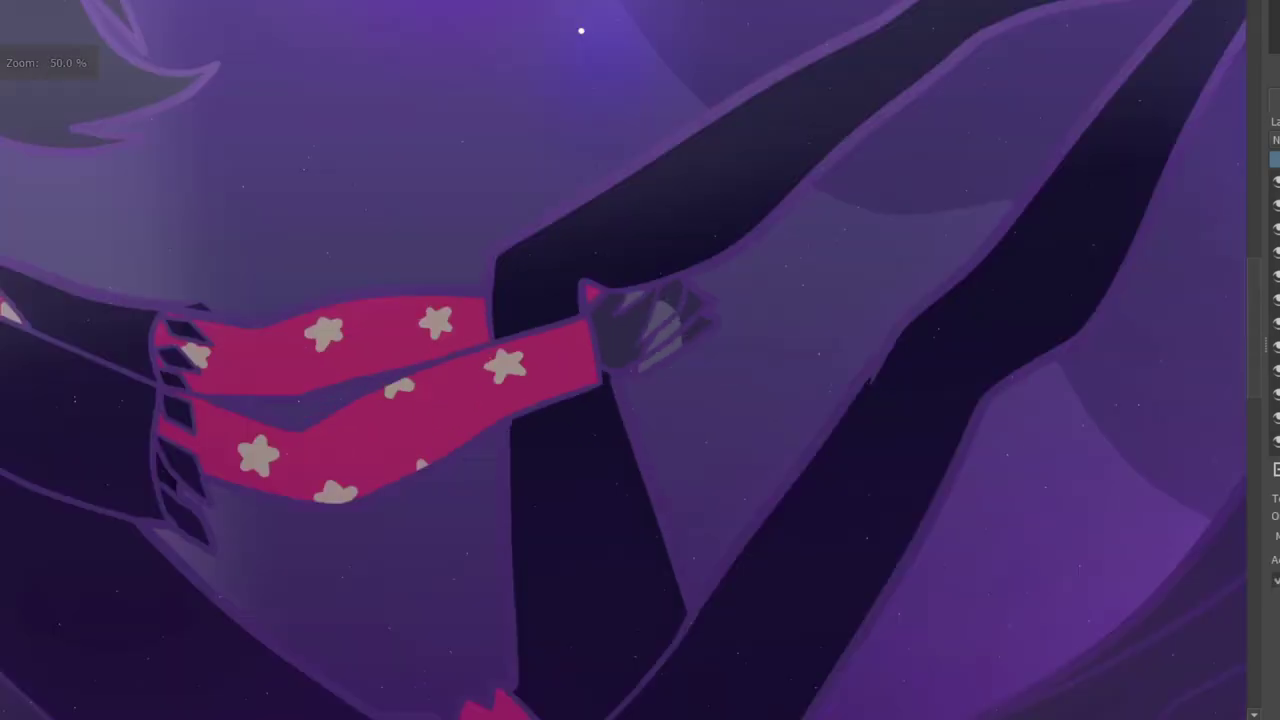
Hide the upper layers to expose the figure's flat base colour and select the whole silhouette
{"action": "left_click", "coordinate": [1277, 181]}
{"action": "left_click", "coordinate": [1277, 205]}
{"action": "left_click", "coordinate": [1277, 229]}
{"action": "left_click", "coordinate": [1277, 252]}
{"action": "left_click", "coordinate": [1277, 276]}
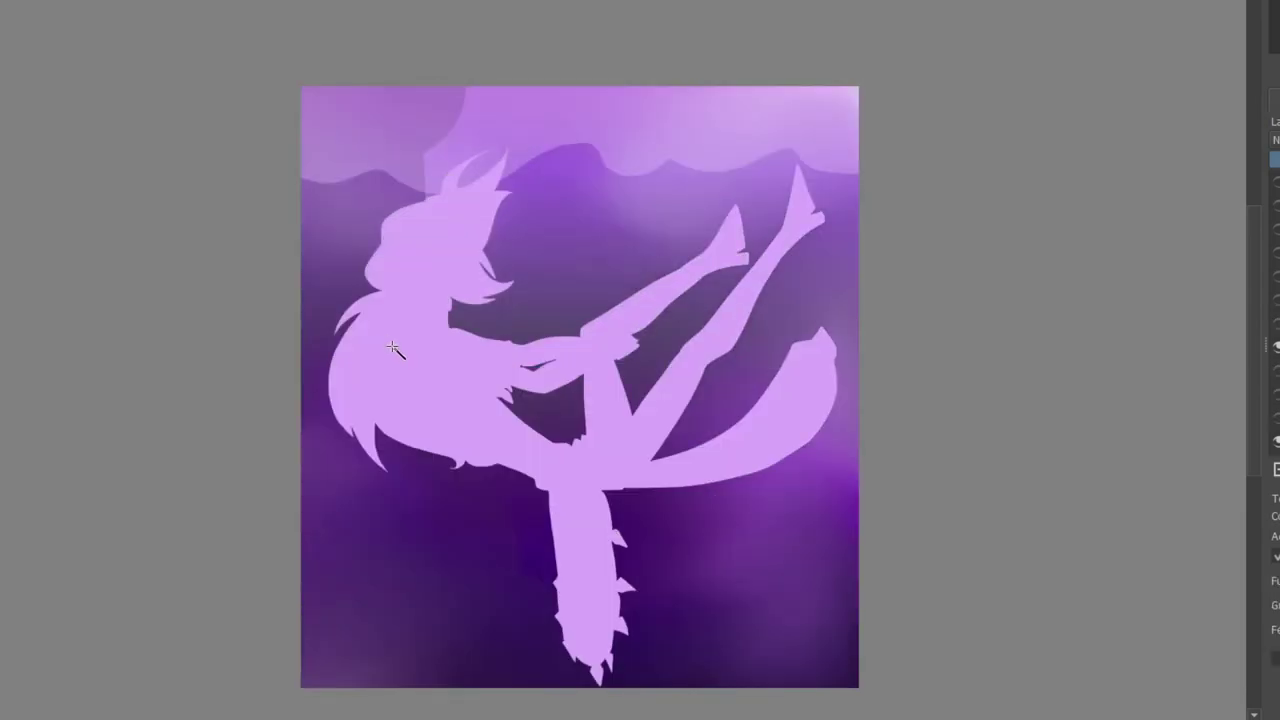
{"action": "left_click", "coordinate": [397, 324]}
Show the hidden artwork layers again and clear the silhouette selection
{"action": "left_click", "coordinate": [1277, 181]}
{"action": "left_click", "coordinate": [1277, 205]}
{"action": "left_click", "coordinate": [1277, 229]}
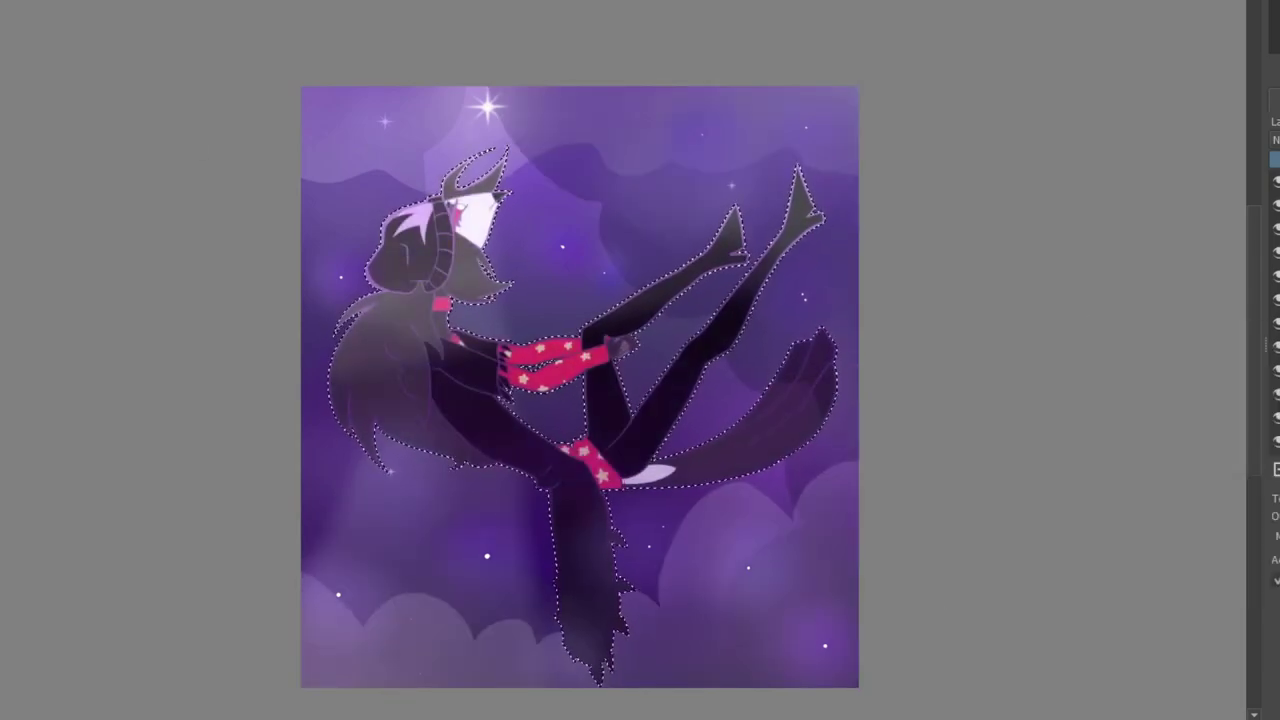
{"action": "key", "text": "ctrl+shift+a"}
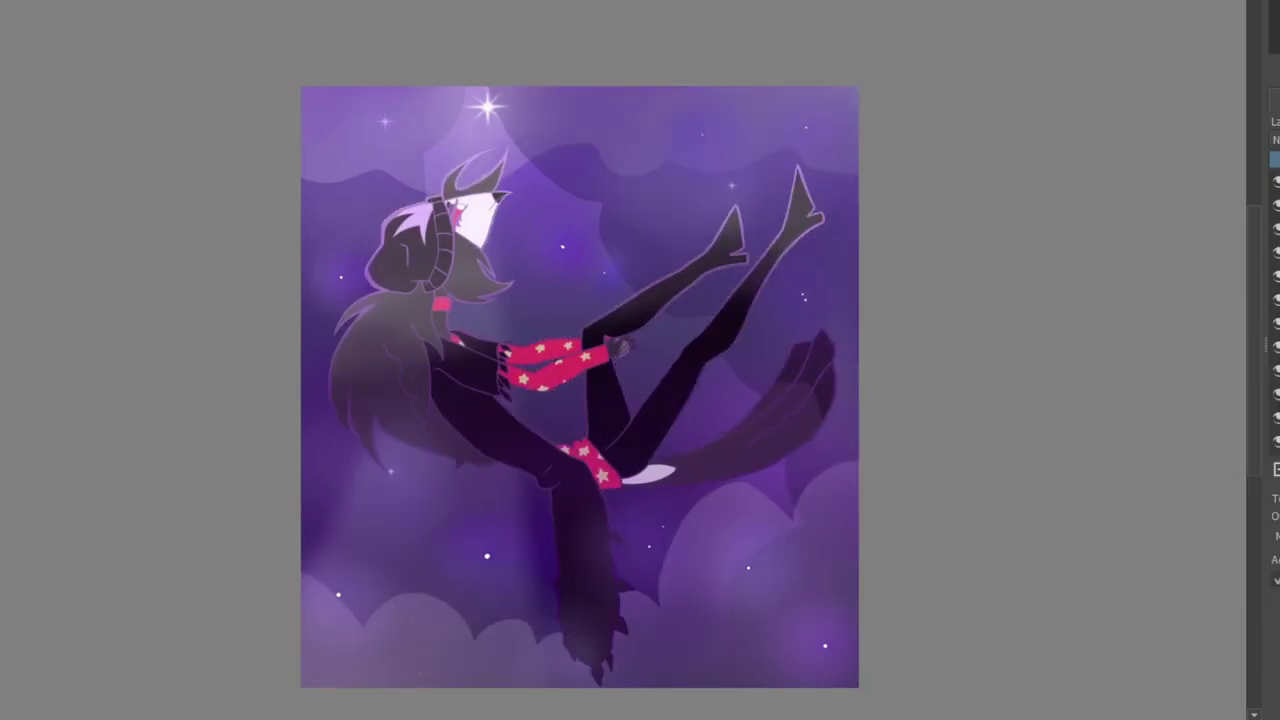
Hand-letter a faint signature in the lower corner of the sky beside the large white star
{"action": "left_click_drag", "start_coordinate": [701, 645], "coordinate": [444, 436]}
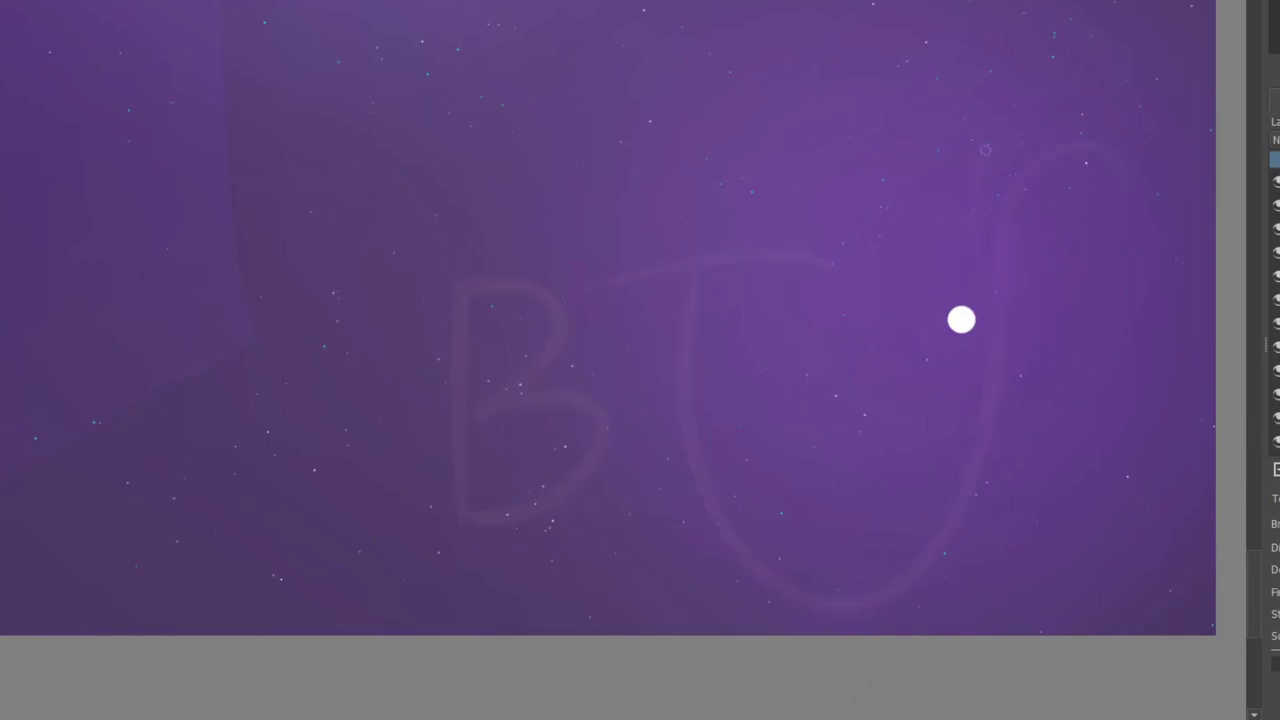